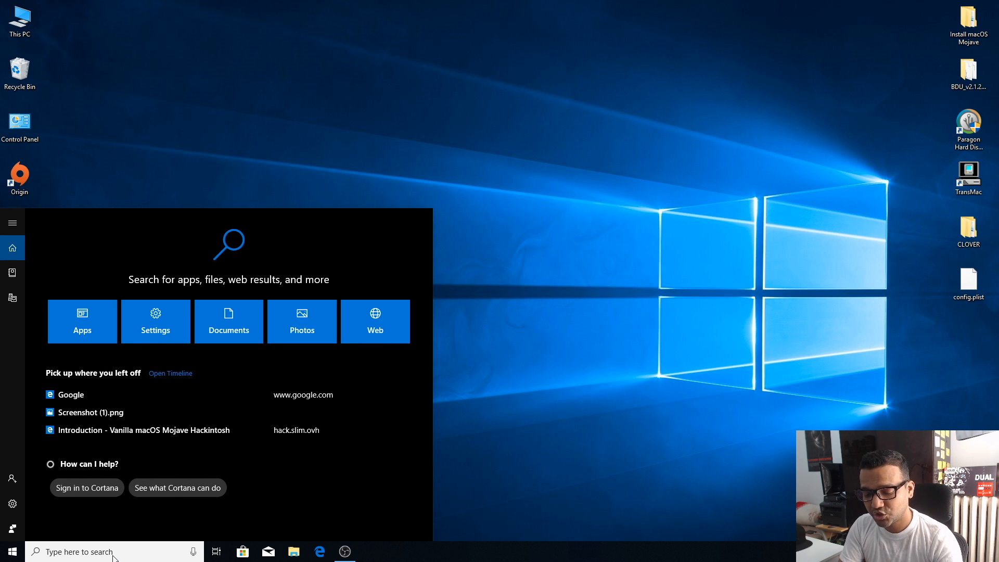
Step: Open a Command Prompt and start the diskpart utility
type("cmd")
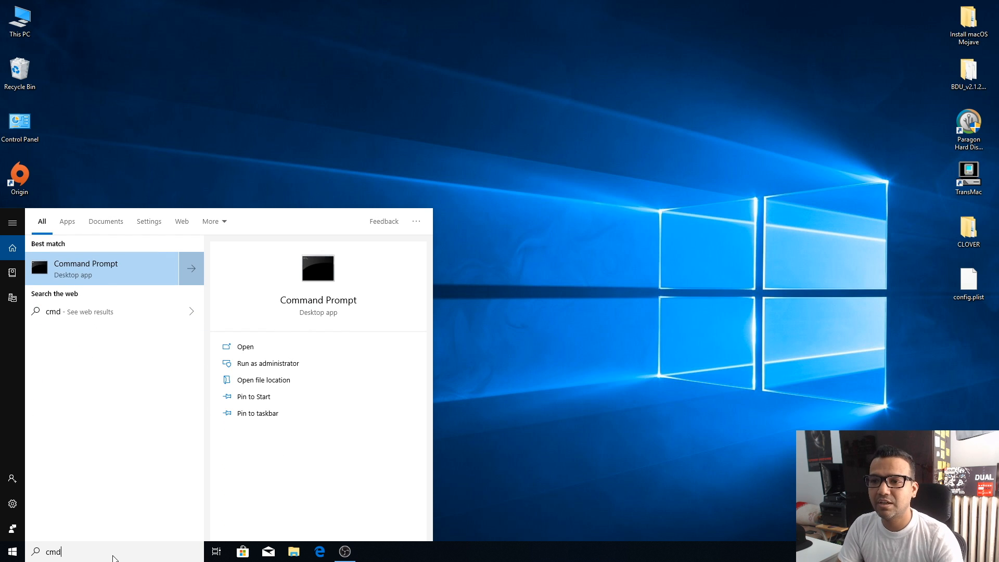
key("Return")
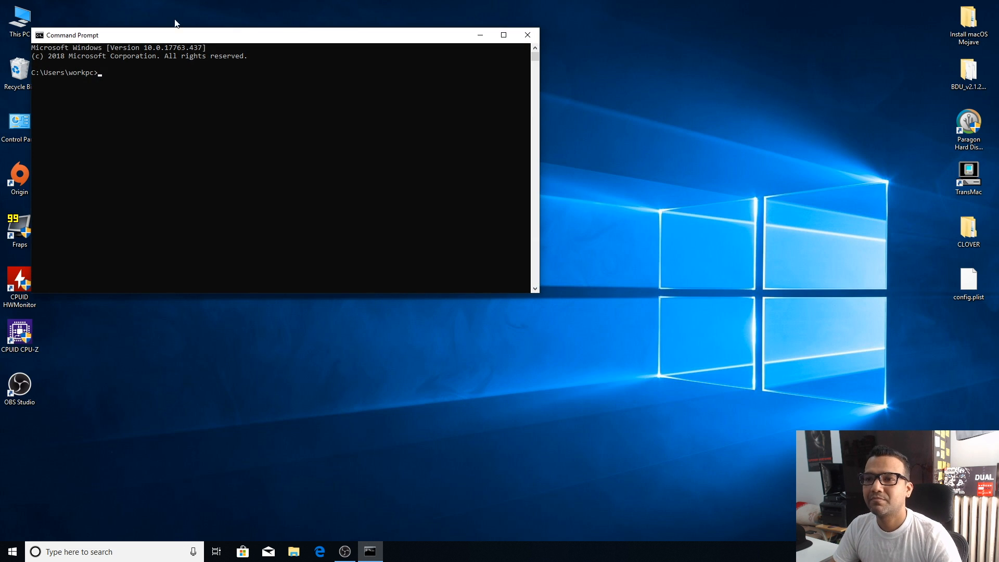
left_click(138, 90)
type("di")
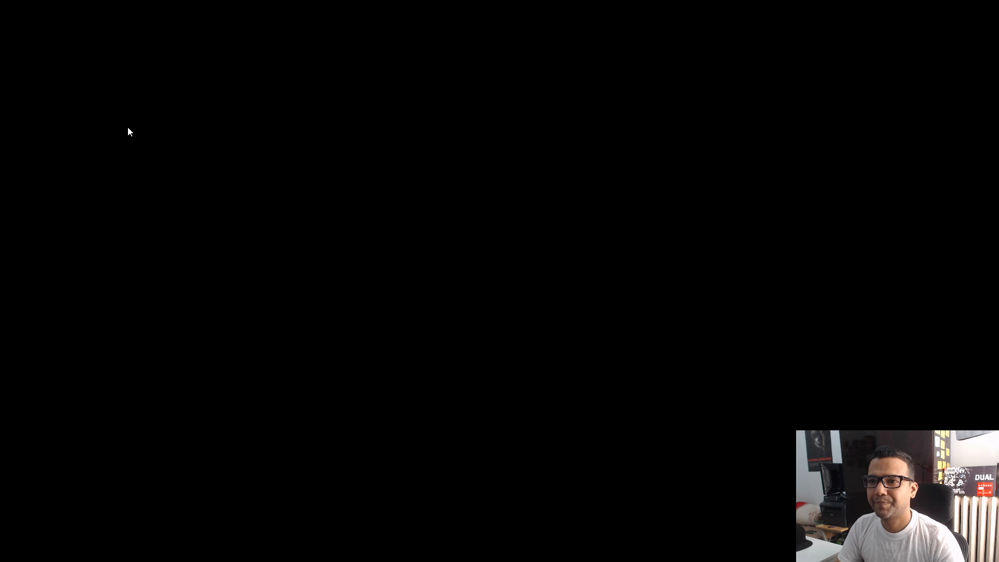
Step: List the computer's disks in DiskPart with the command "list disk"
type("list")
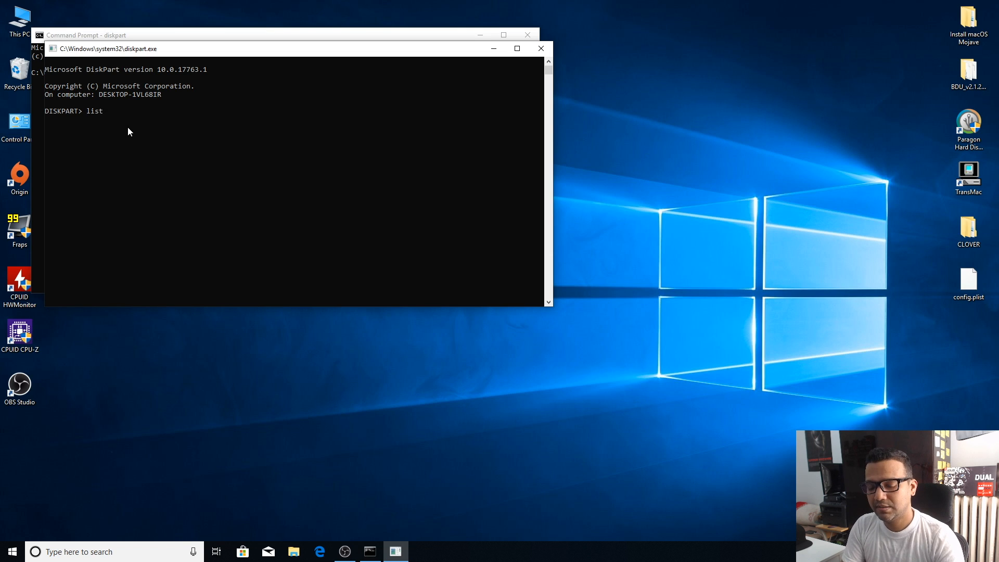
type(" disk")
key("Return")
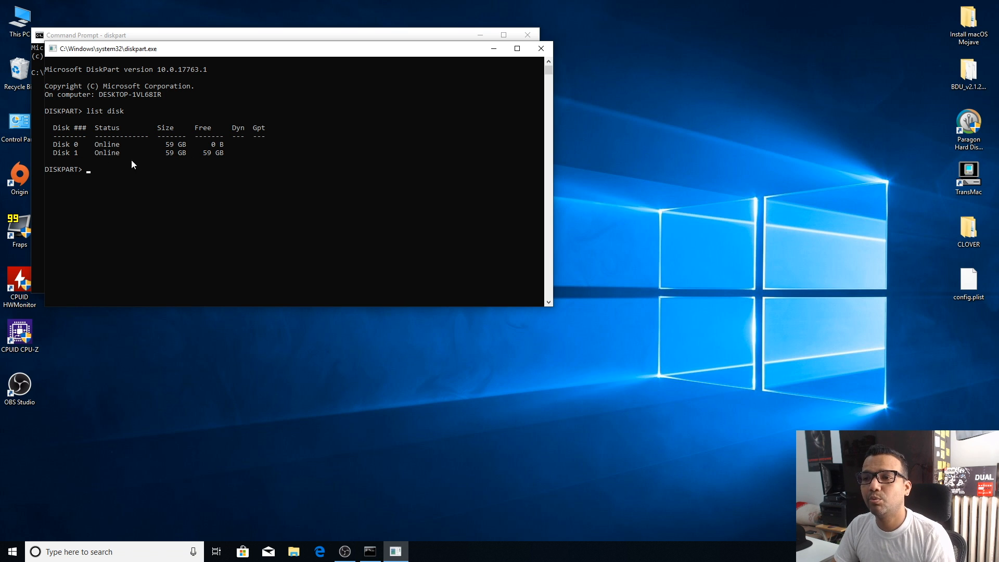
Step: Select disk 1 in DiskPart and erase it with the clean command
left_click(108, 175)
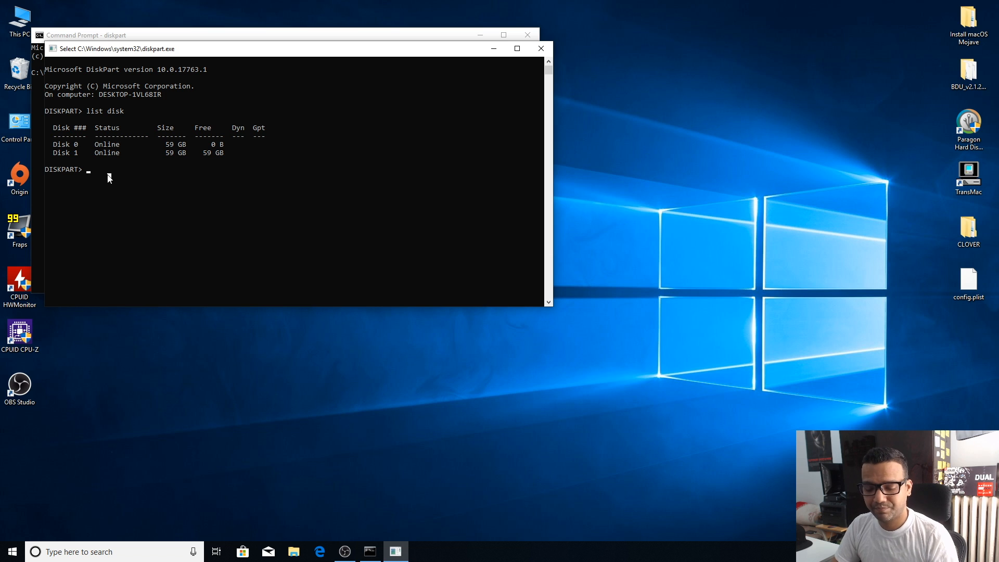
type("selec")
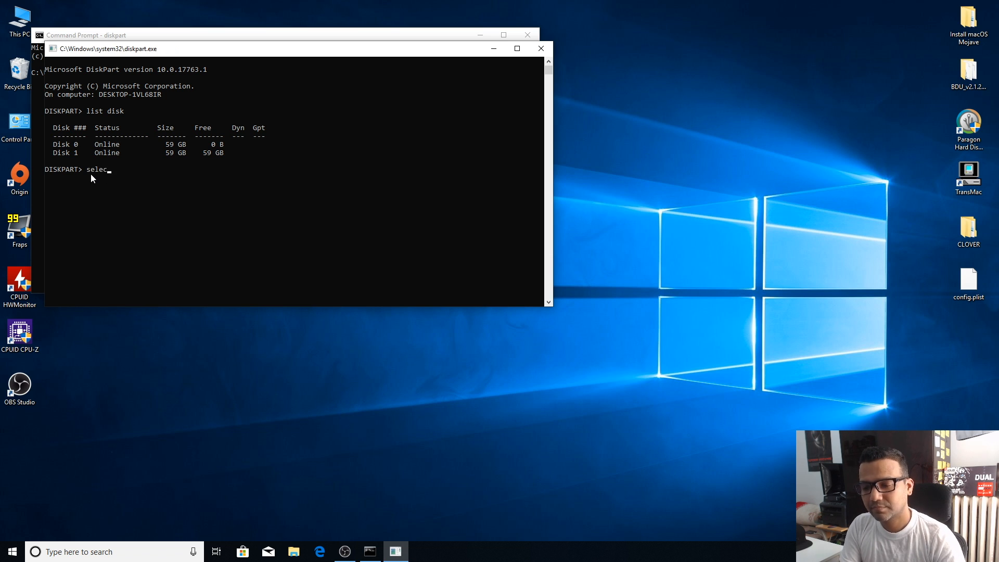
type("t disk 1")
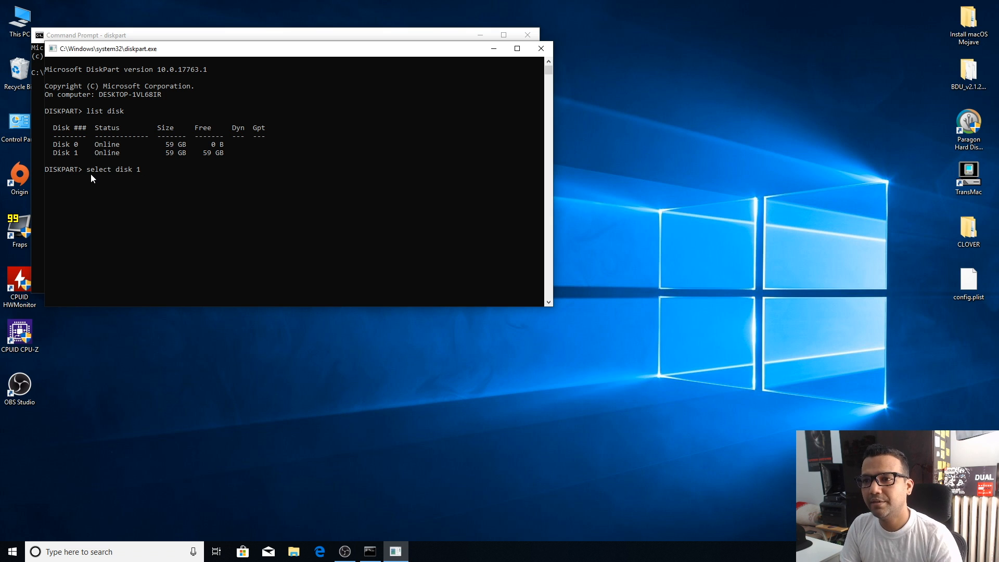
key("Return")
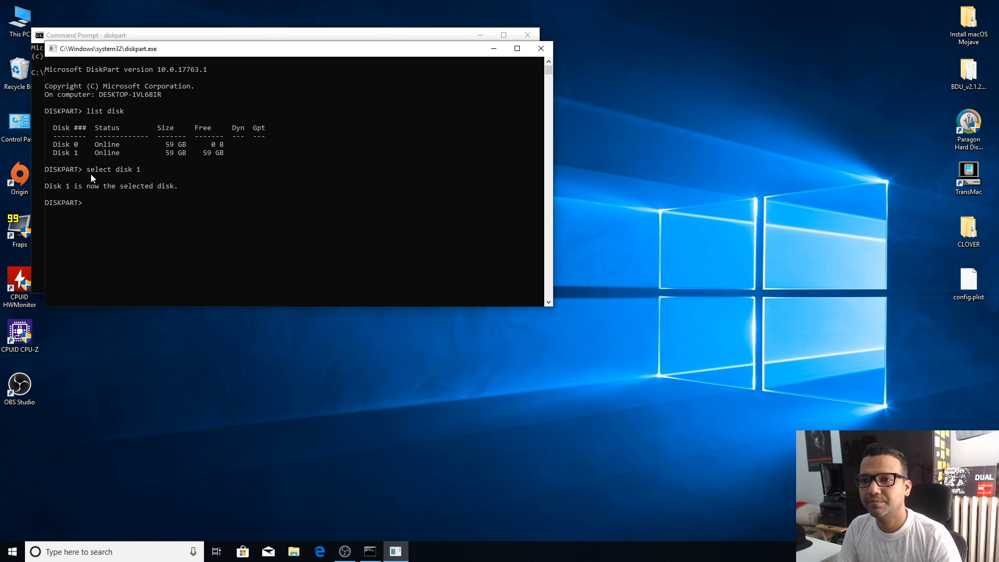
type("clean")
key("Return")
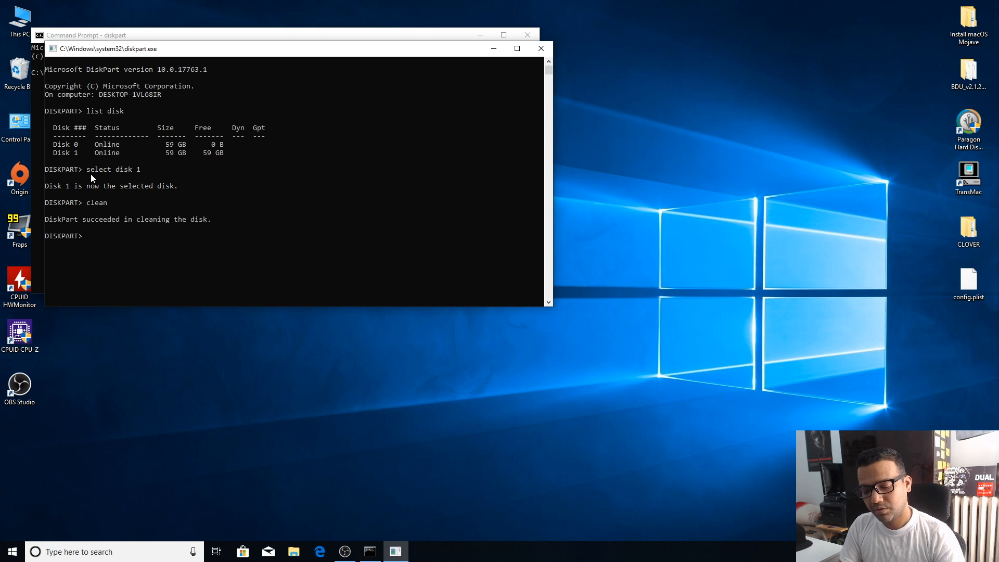
Step: Create a primary partition on the cleaned disk and mark it as active
type("create")
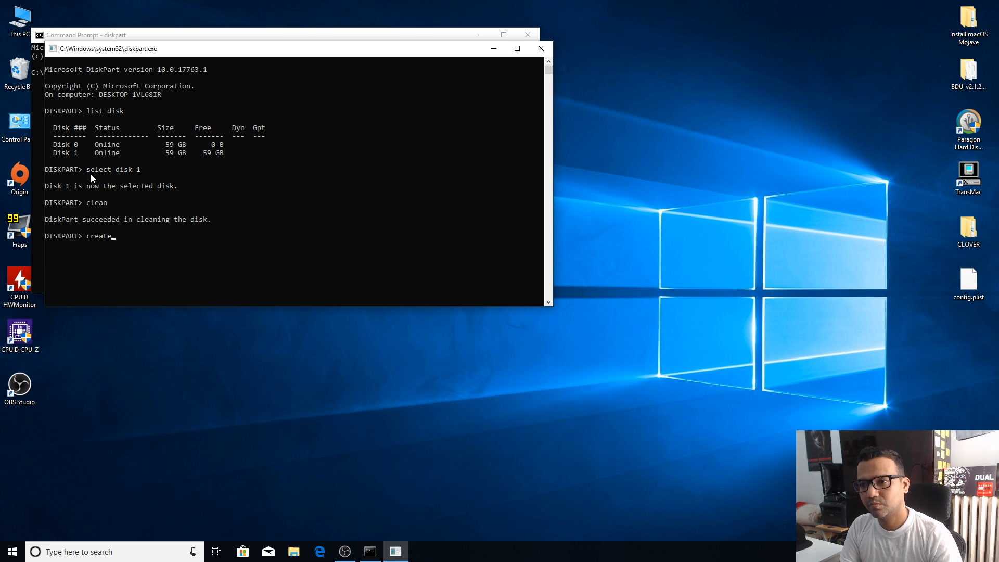
type(" part")
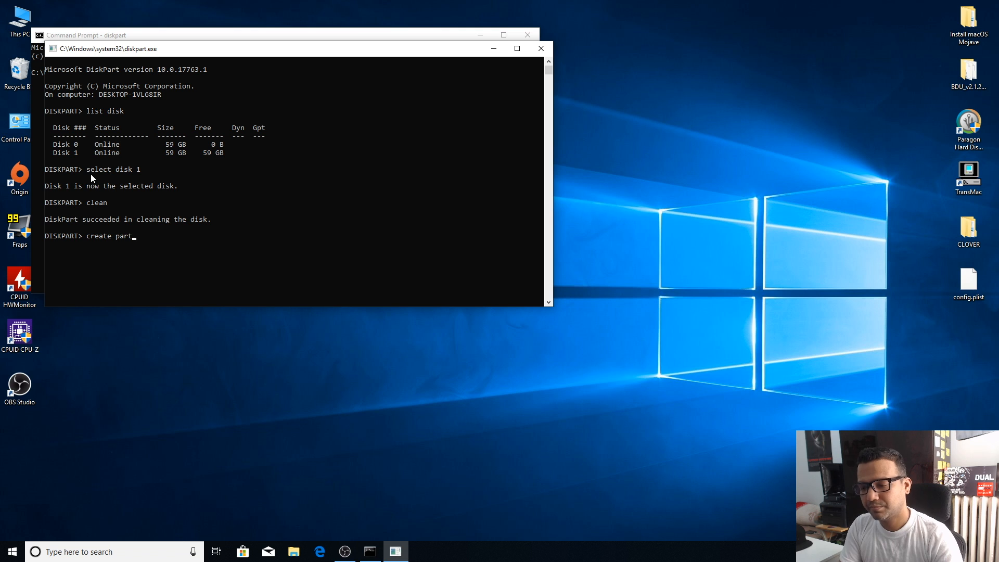
type("ition")
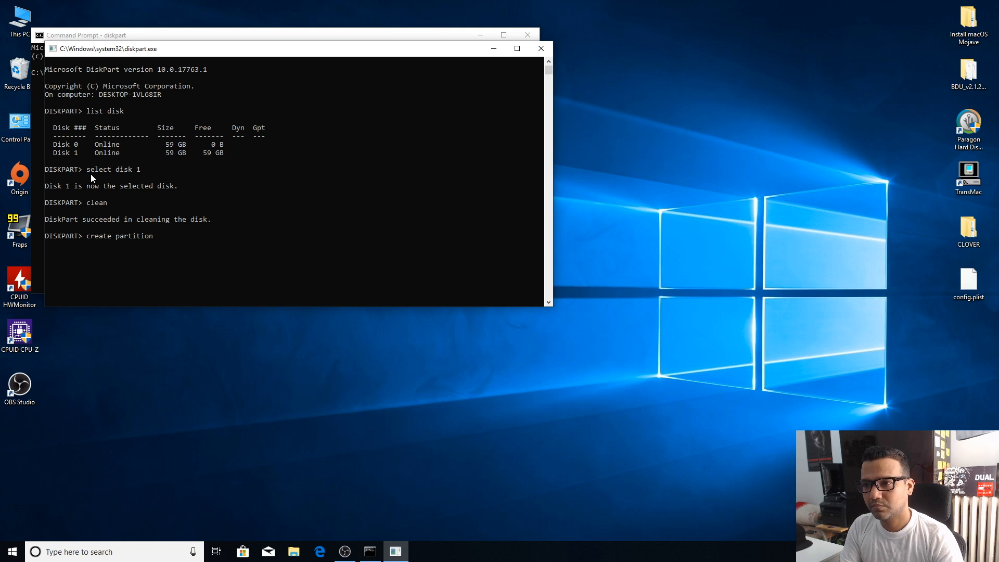
type(" pr")
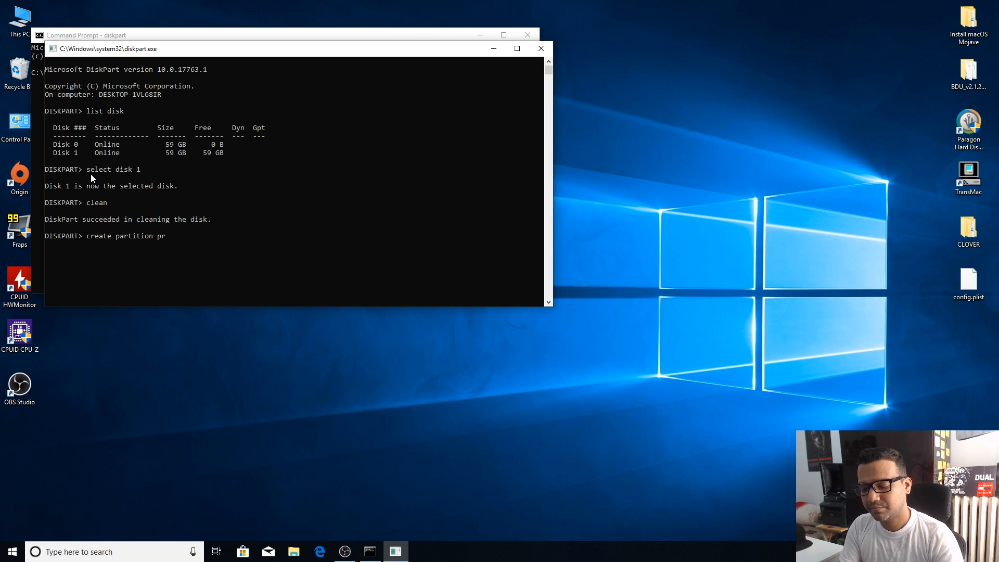
type("imary")
key("Return")
type("a")
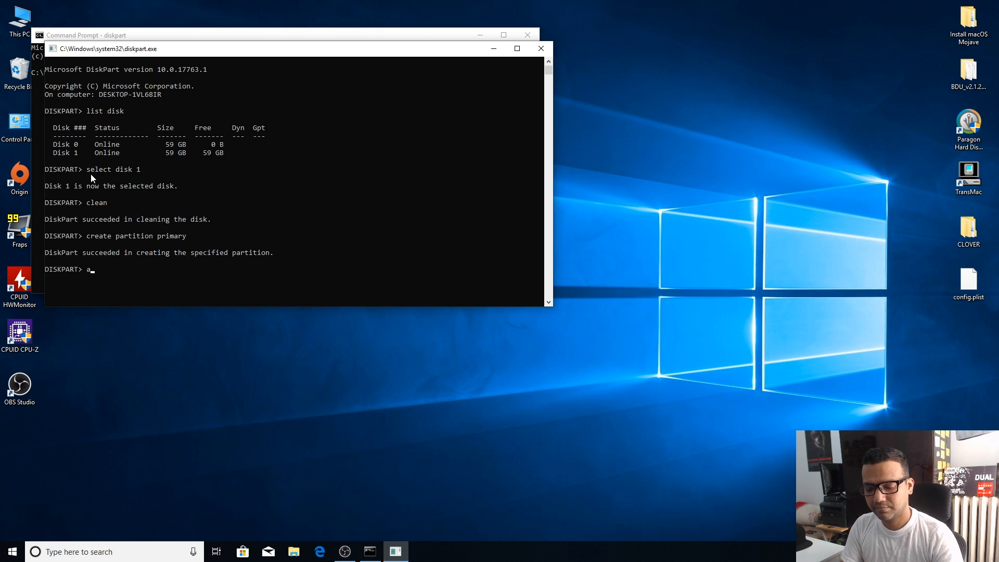
type("ctive")
key("Return")
Step: Quick-format the new partition as NTFS with "format fs=ntfs quick"
type("format")
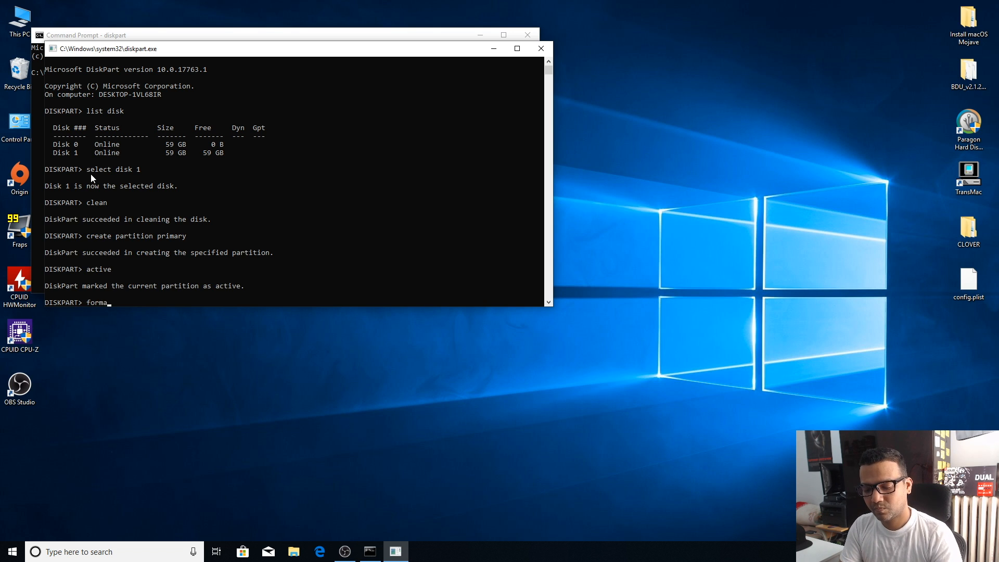
type(" f")
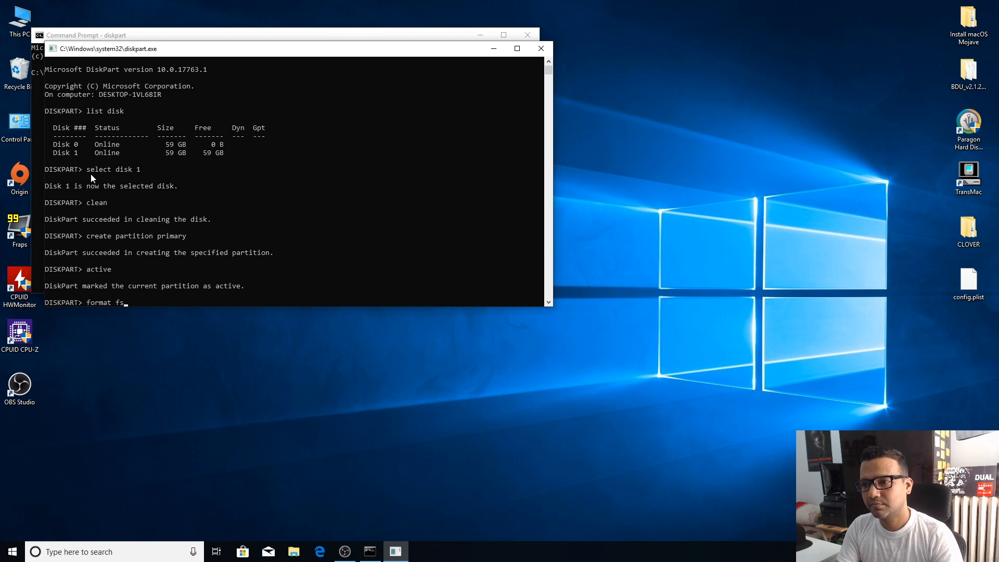
type("s")
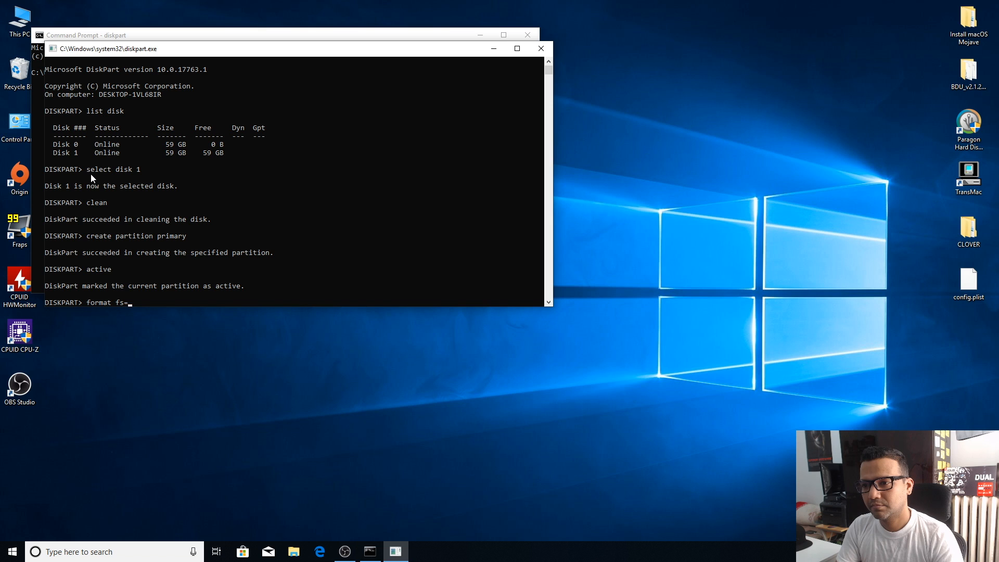
type("=ntfs")
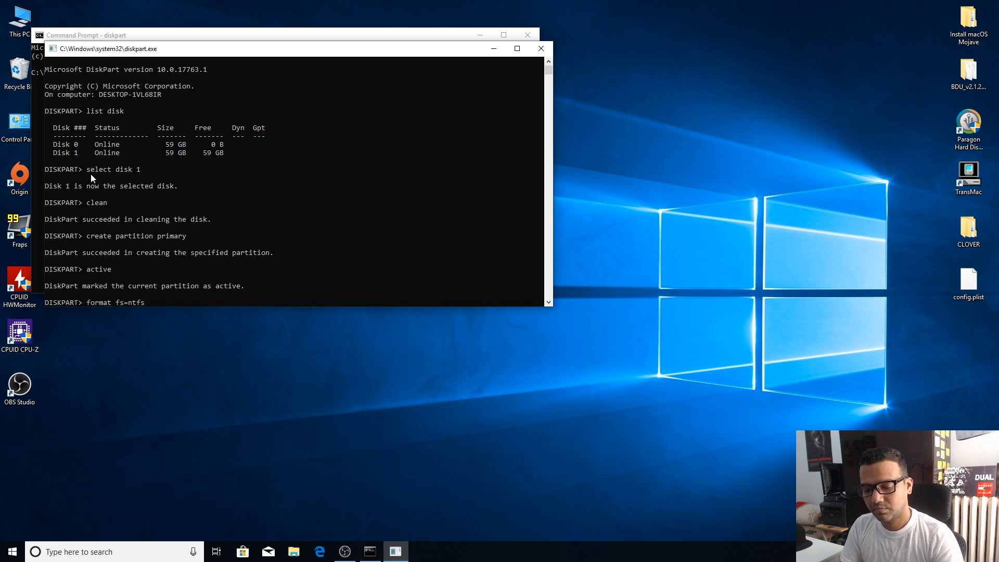
type(" quick")
key("Return")
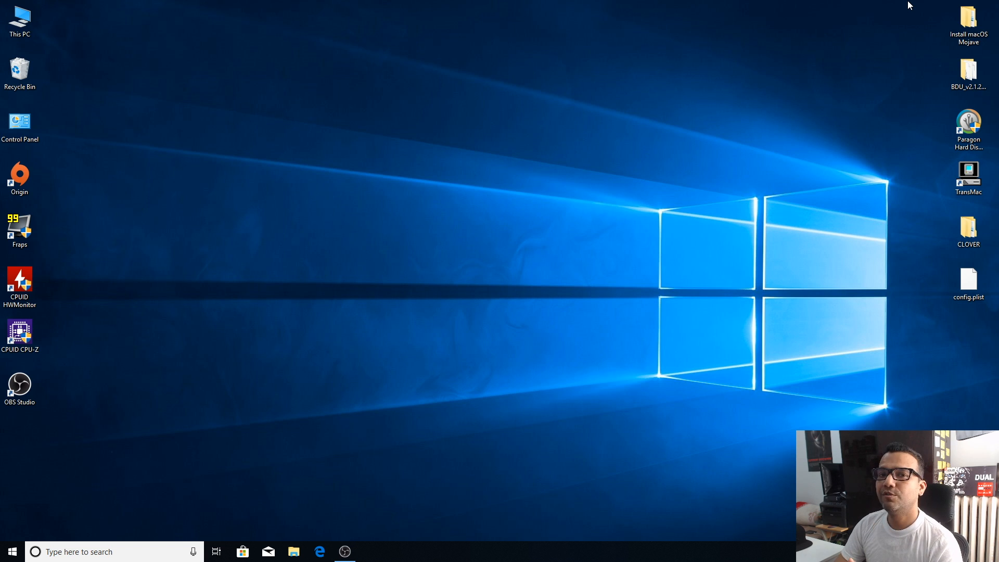
key("Down")
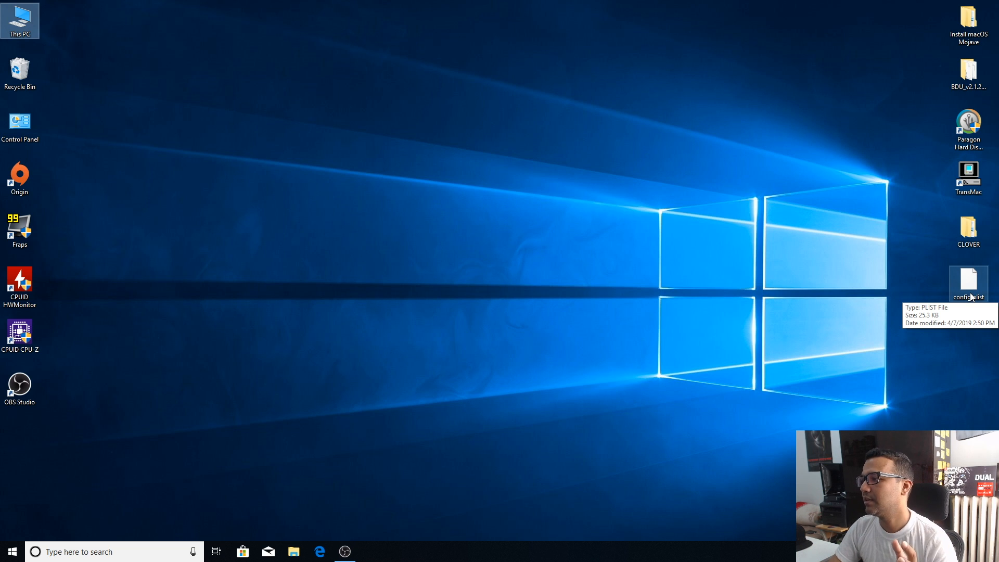
left_click(667, 170)
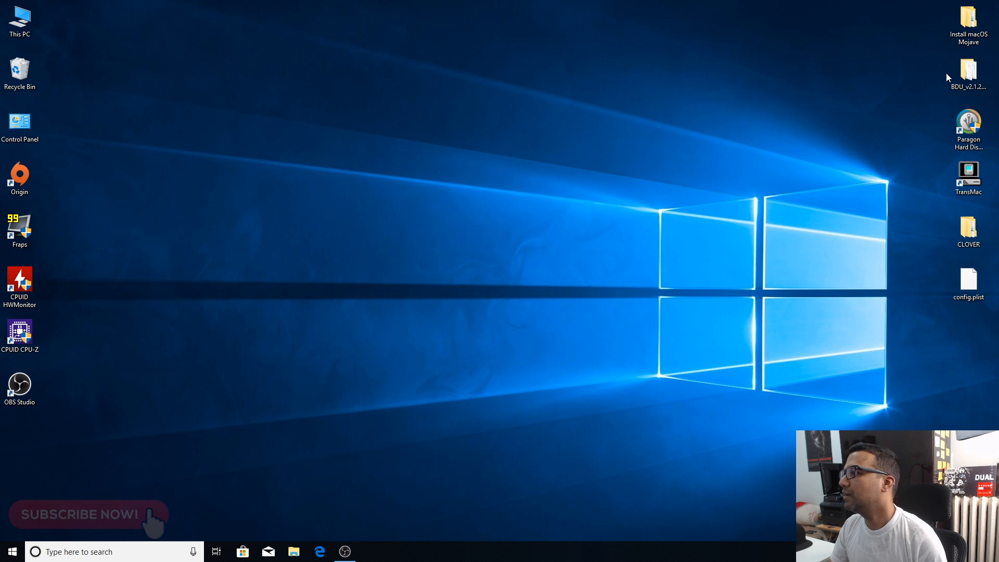
Step: Launch BDUtility.exe from the BDU_v2.1.2018.023b desktop folder, then check for the latest Clover revision in its configuration and accept the settings
double_click(964, 75)
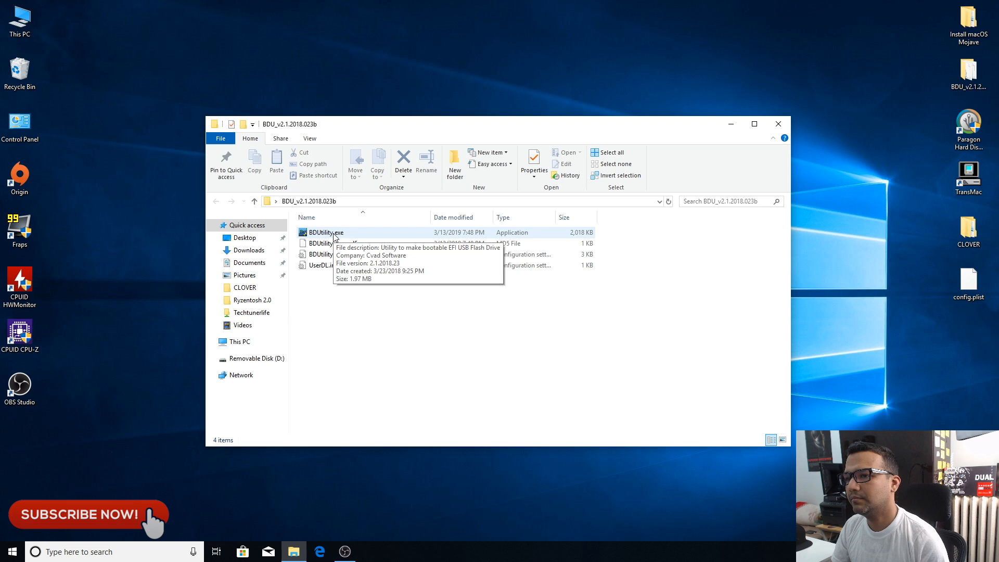
double_click(334, 235)
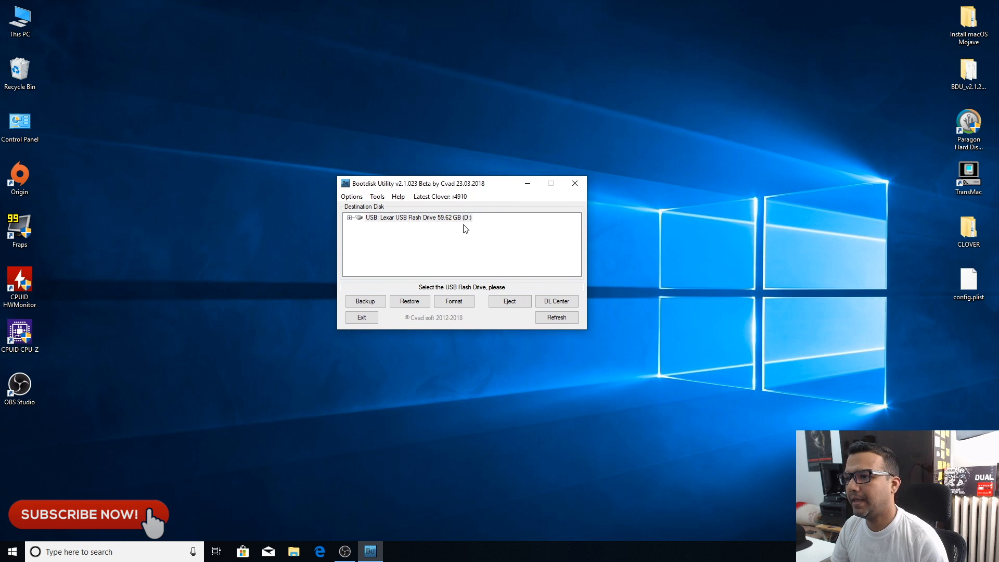
left_click(362, 198)
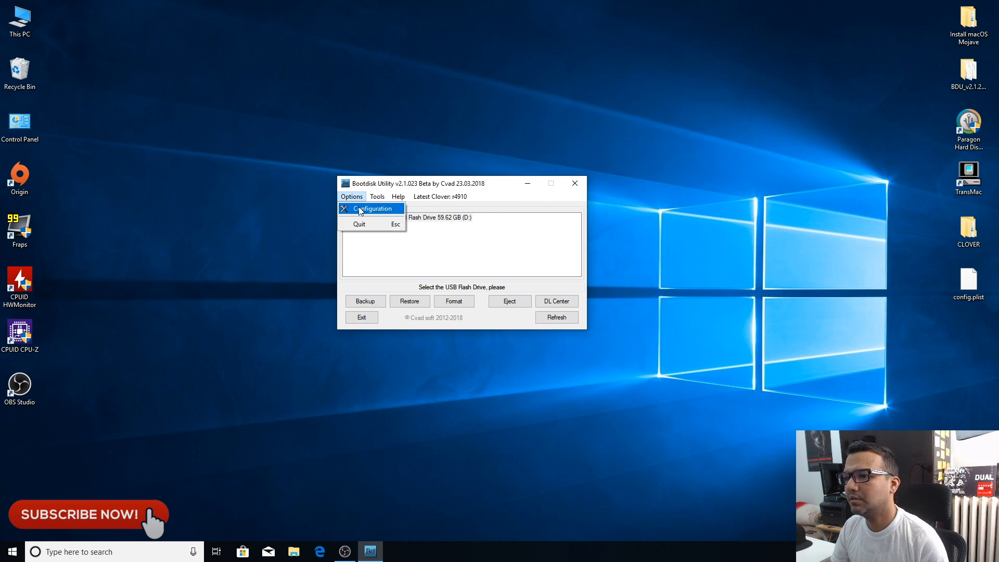
left_click(362, 207)
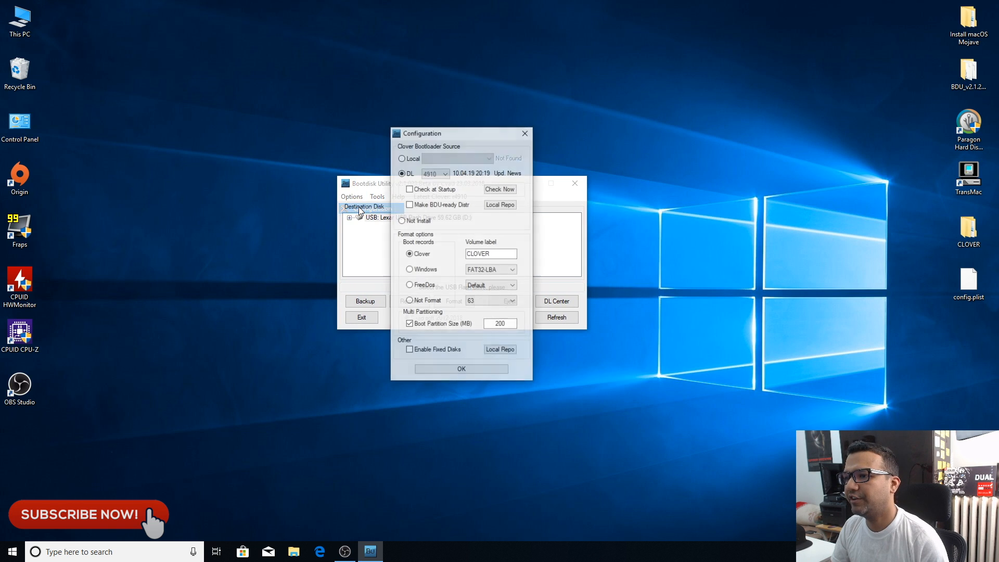
left_click(502, 191)
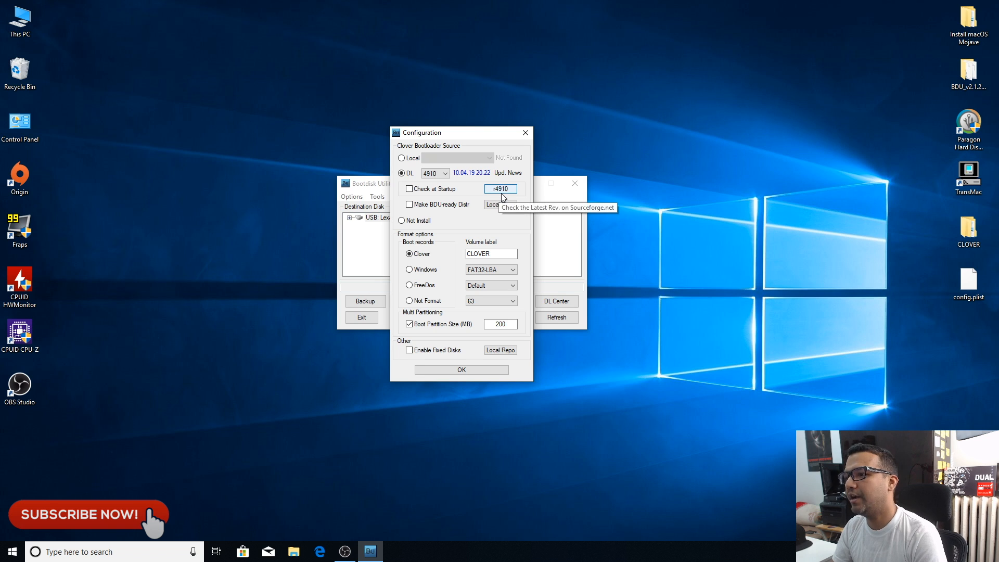
left_click(476, 370)
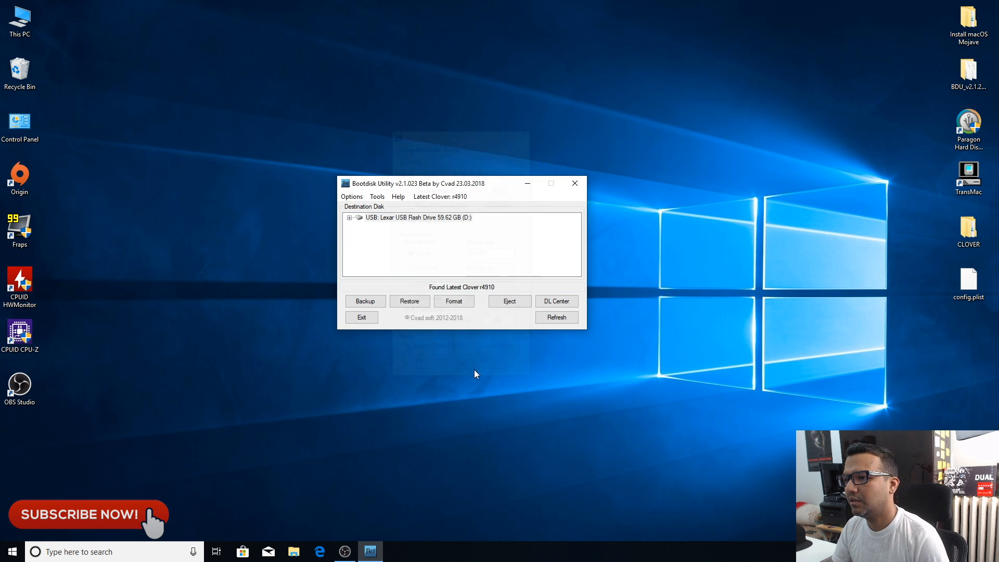
Step: Format the Lexar USB Flash Drive (D:) as the Clover boot disk and confirm the operation
left_click(389, 218)
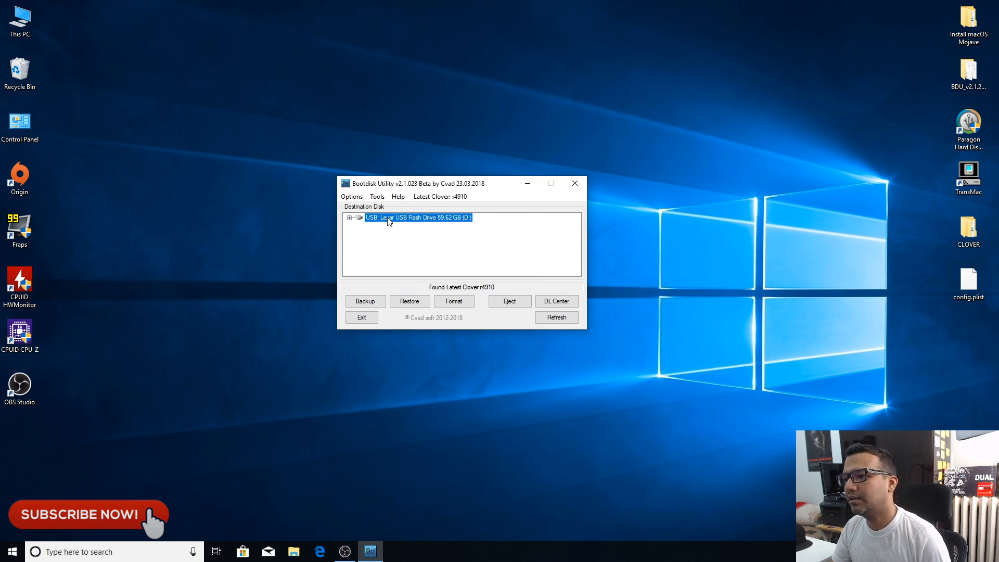
left_click(454, 301)
left_click(503, 346)
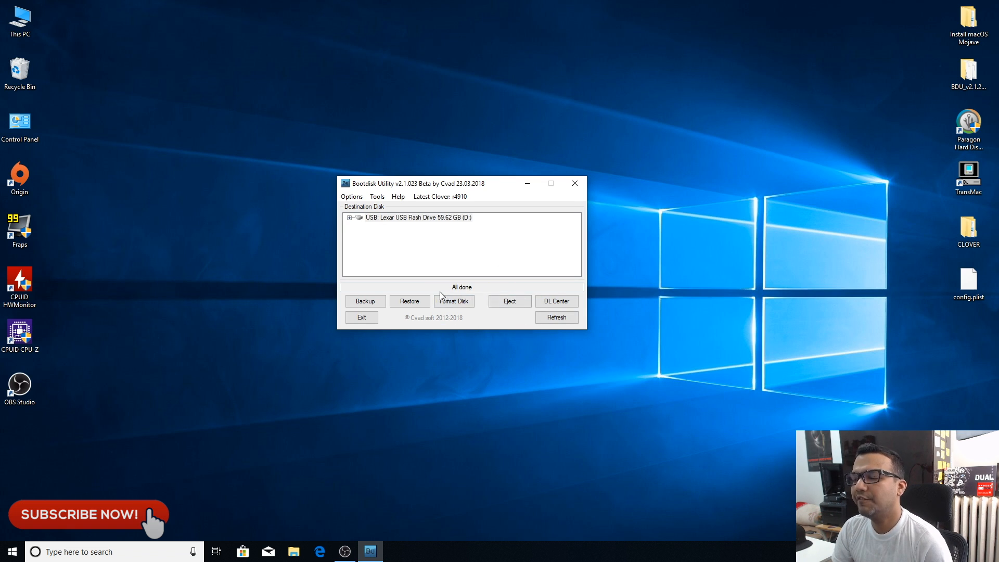
Step: Extract the HFS+ partition from BaseSystem.dmg, saving the image file in the SharedSupport folder of Install macOS Mojave.app
left_click(377, 197)
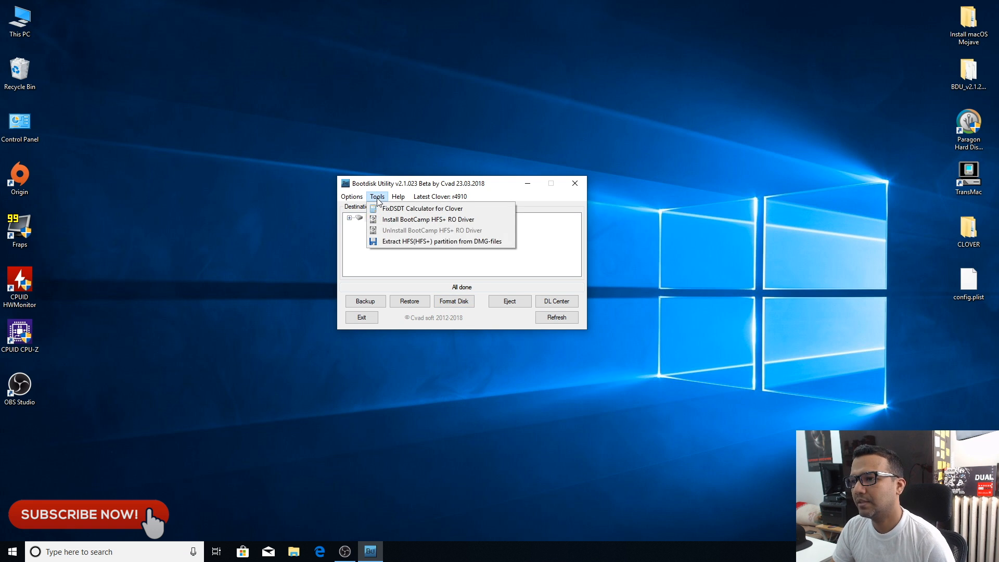
left_click(407, 244)
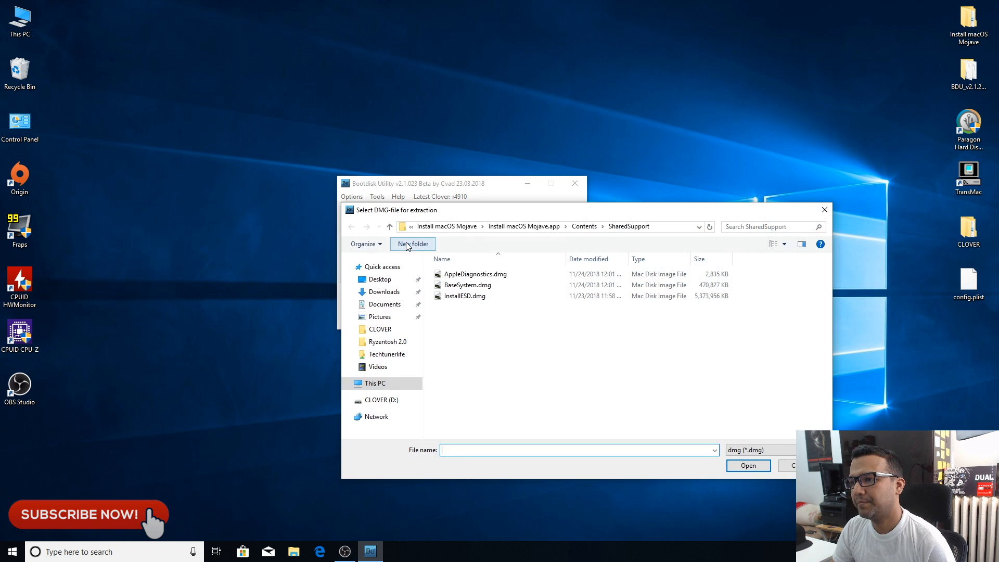
left_click(464, 290)
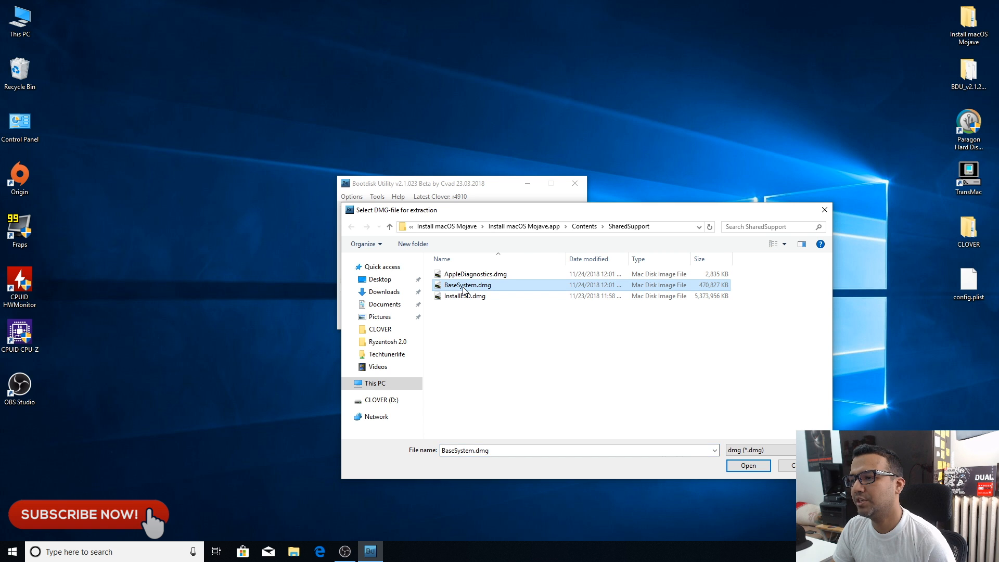
left_click(747, 465)
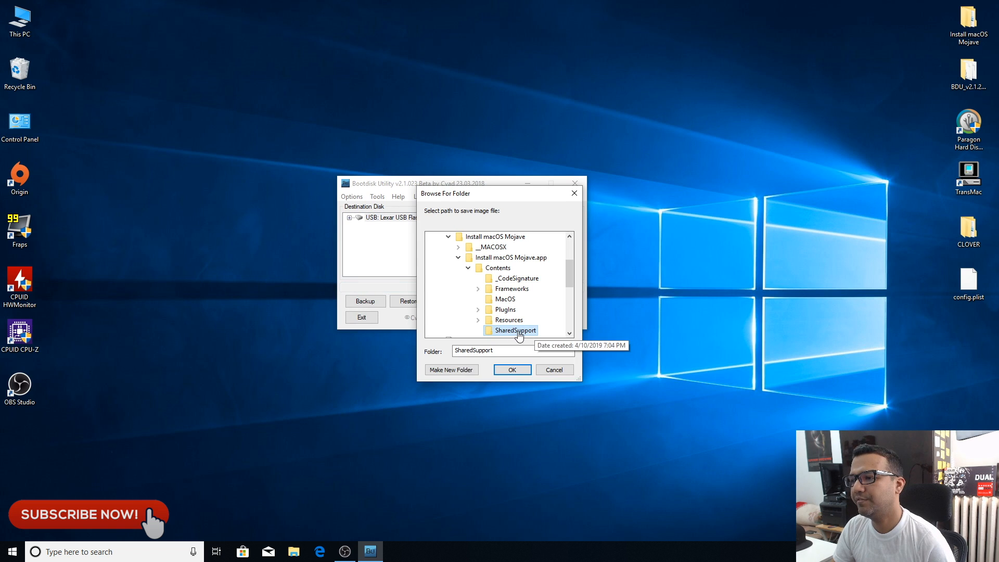
left_click(520, 370)
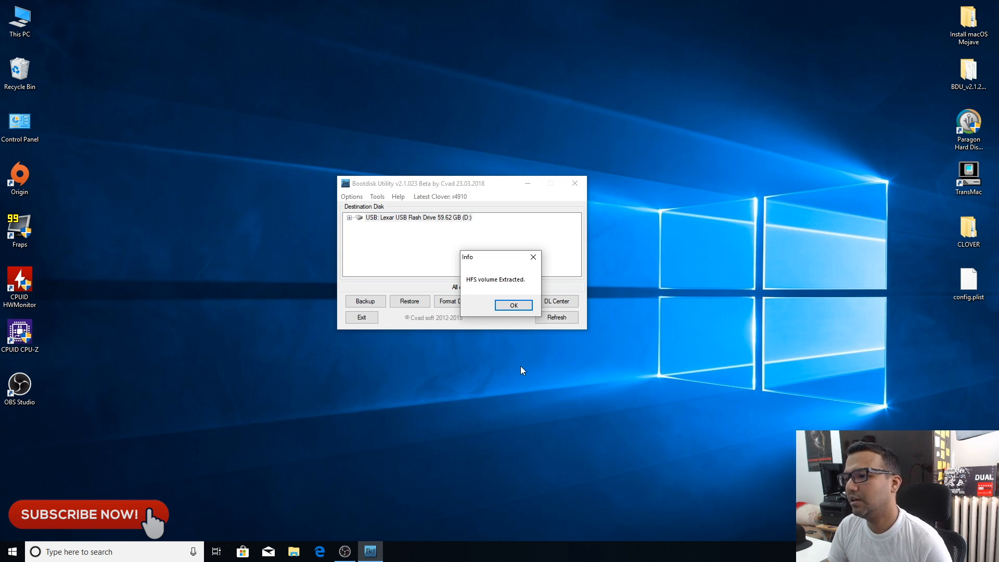
Step: Restore the 4.hfs image to the 59.43 GB second partition of the Lexar USB drive, then close Bootdisk Utility
left_click(512, 305)
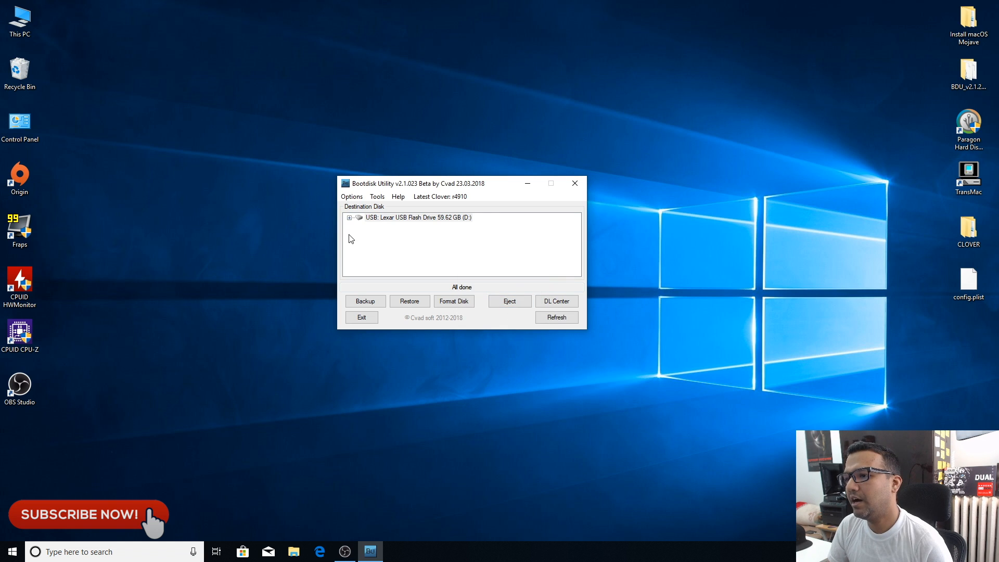
left_click(378, 219)
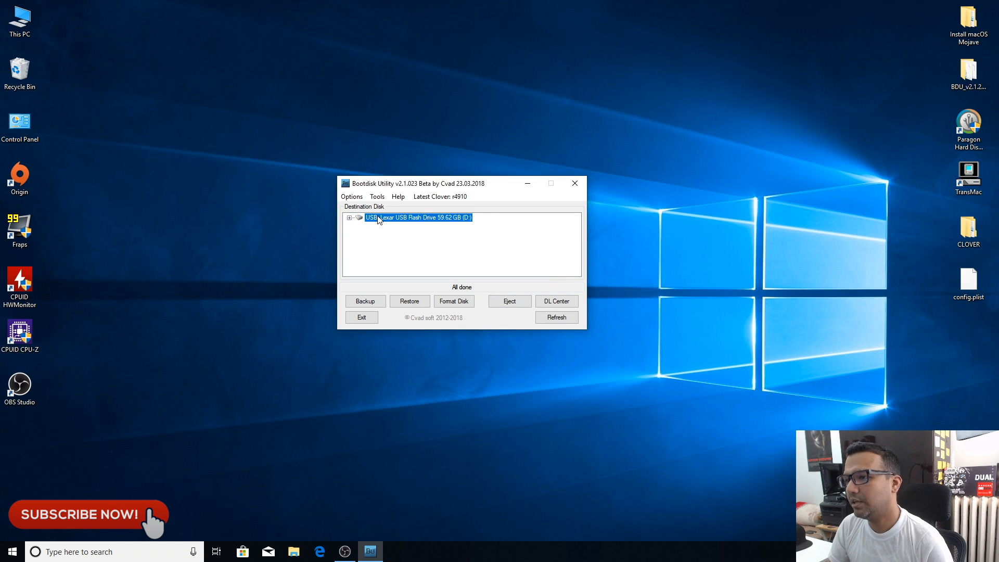
left_click(349, 217)
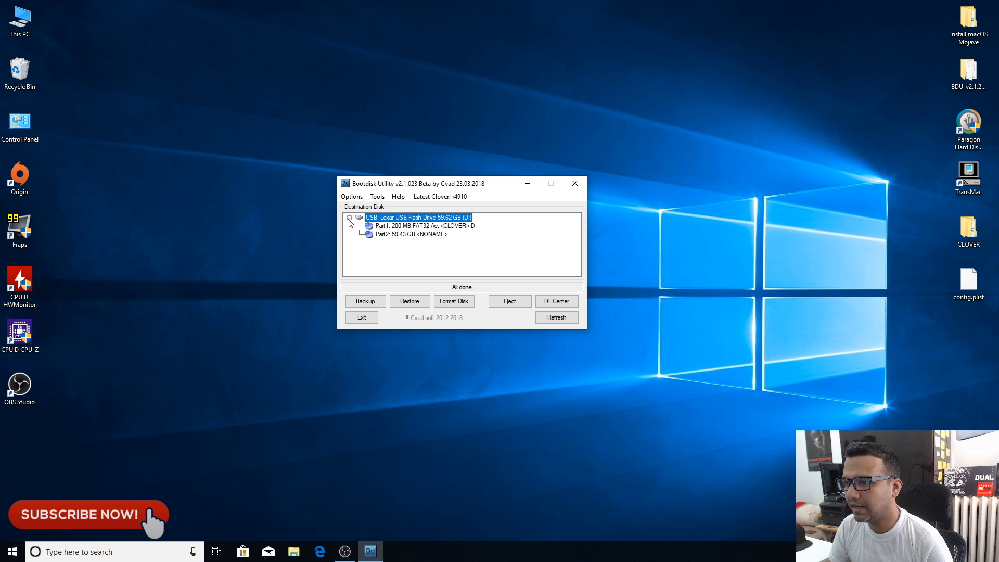
left_click(399, 233)
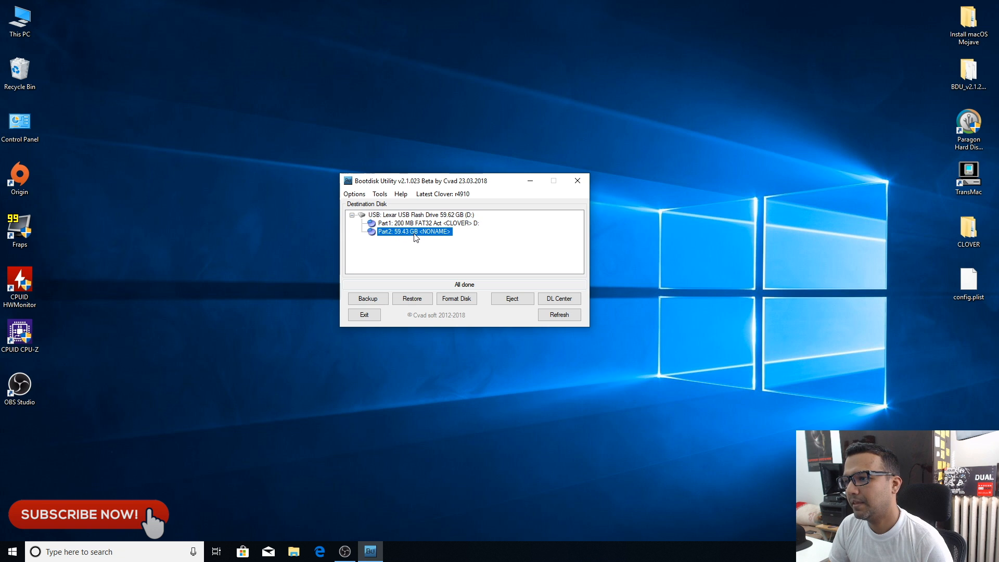
left_click(412, 299)
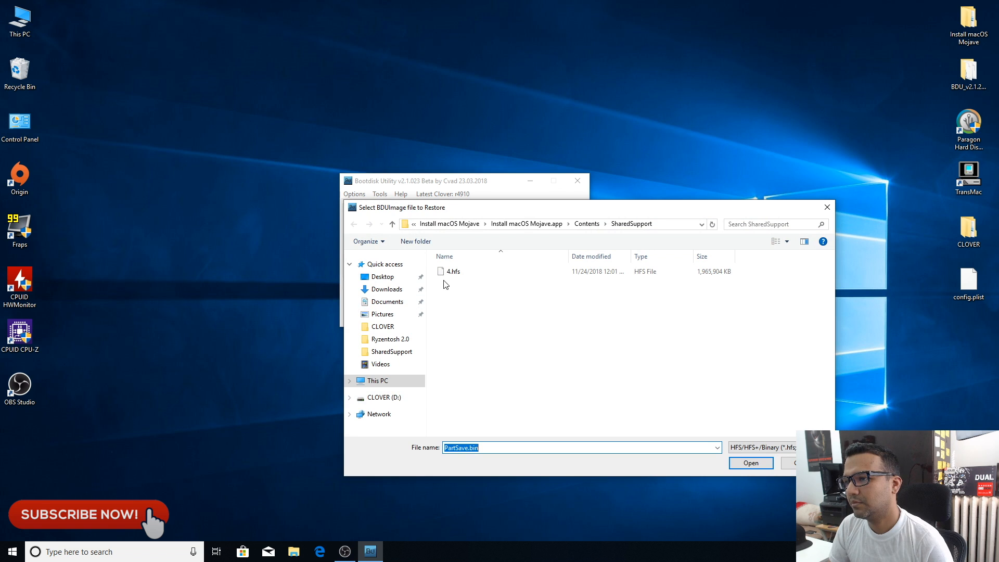
left_click(454, 275)
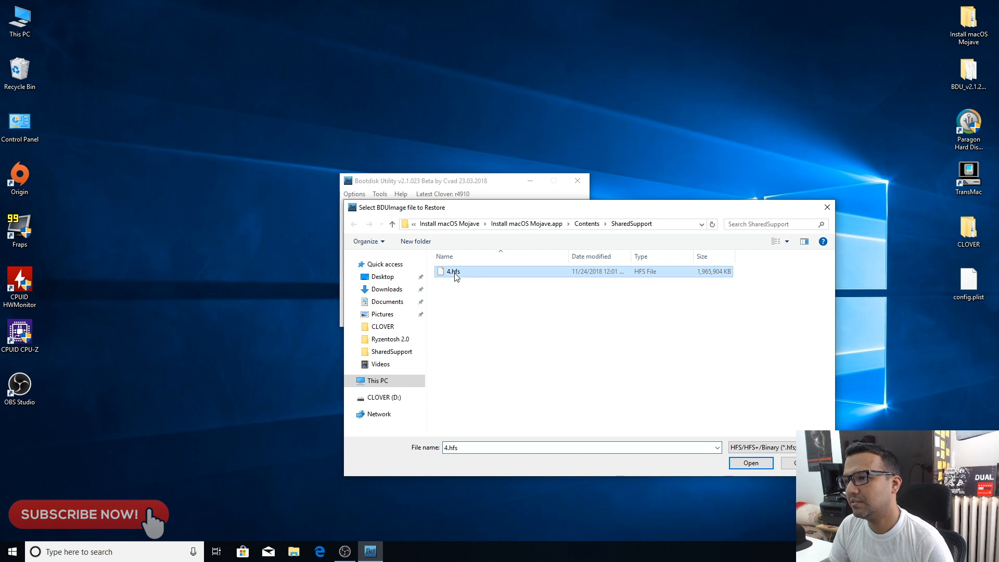
left_click(760, 464)
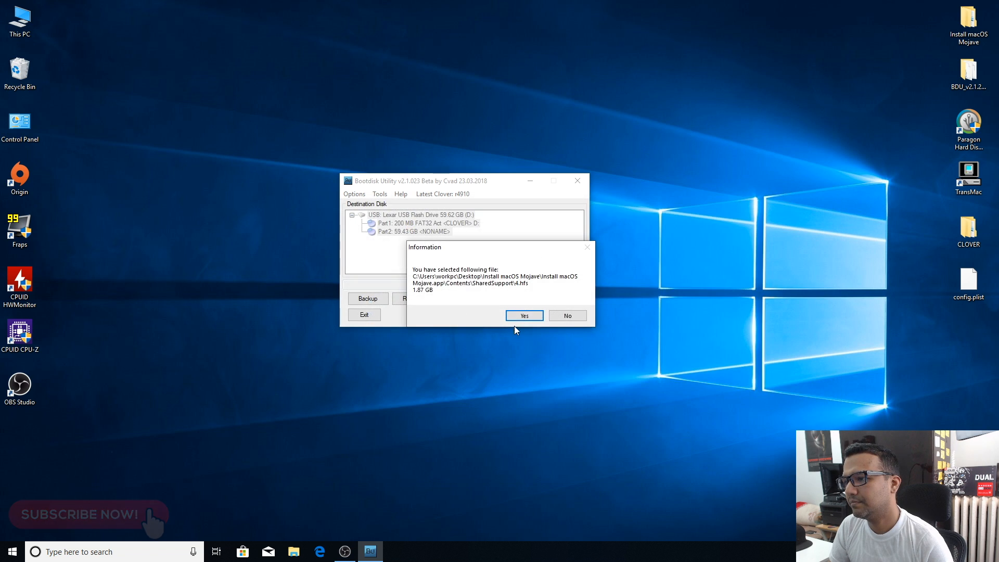
left_click(524, 316)
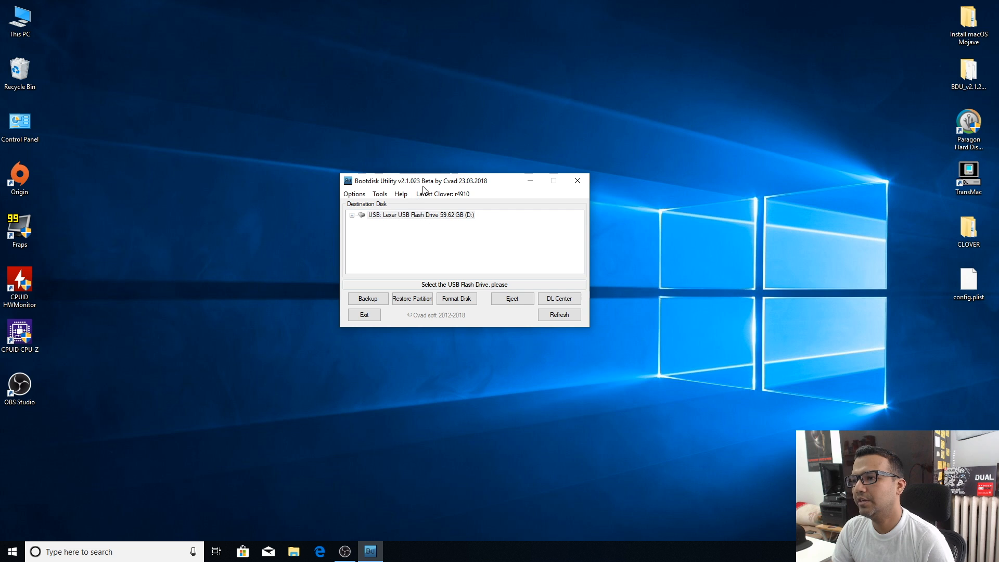
left_click(577, 182)
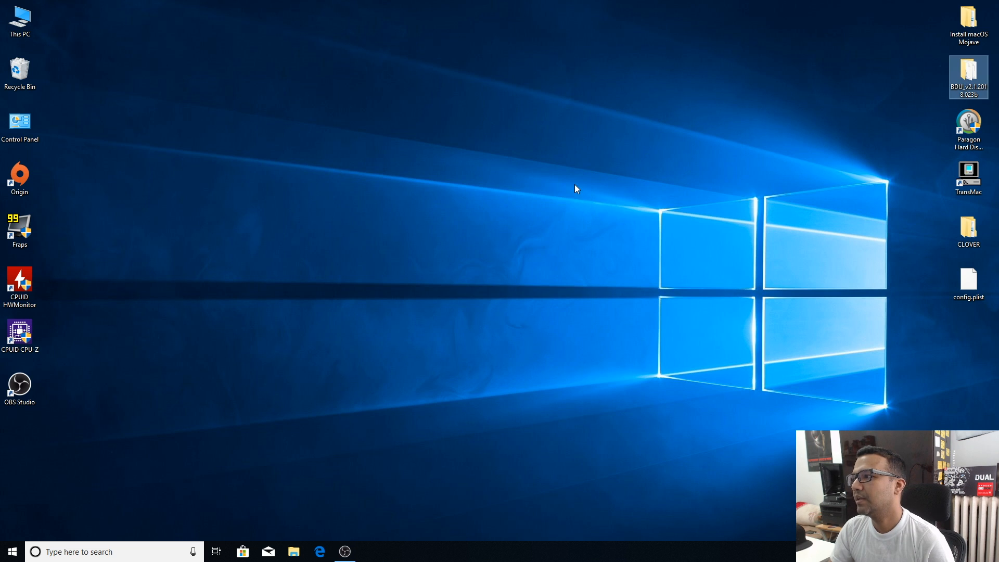
Step: Launch Paragon Hard Disk Manager and resize the USB drive's OS X Base System partition to 57.55 GB
double_click(969, 125)
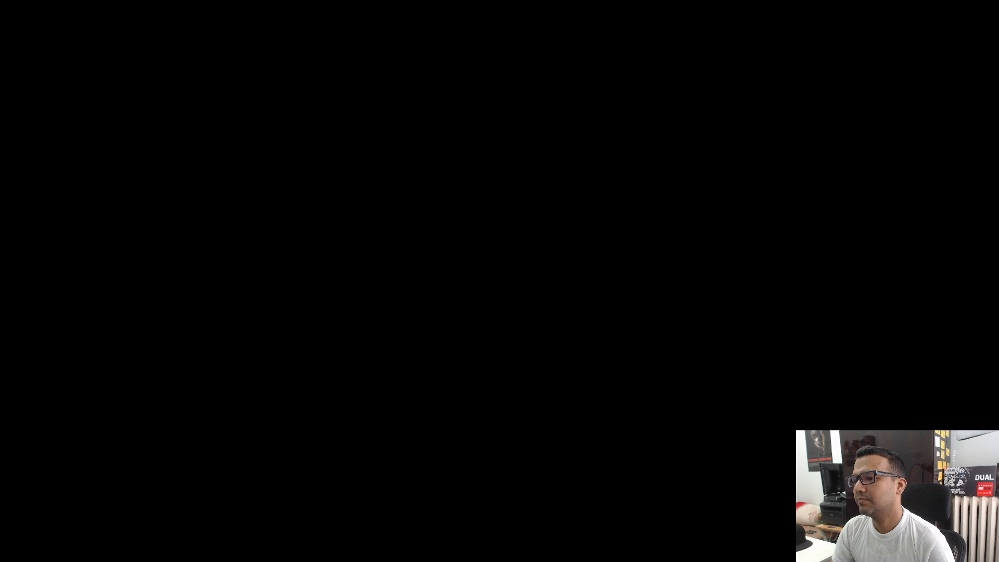
left_click(483, 350)
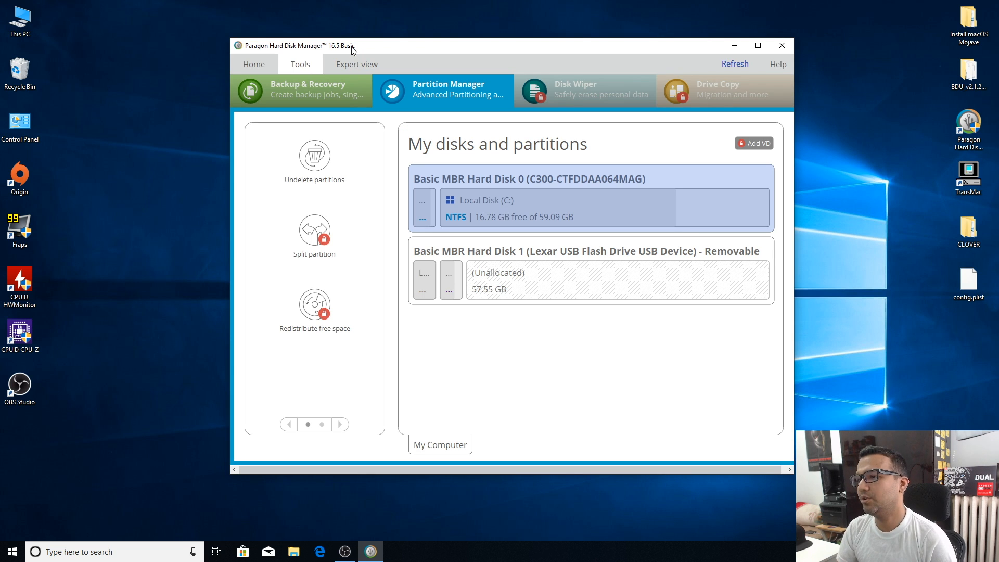
left_click_drag(353, 49, 317, 50)
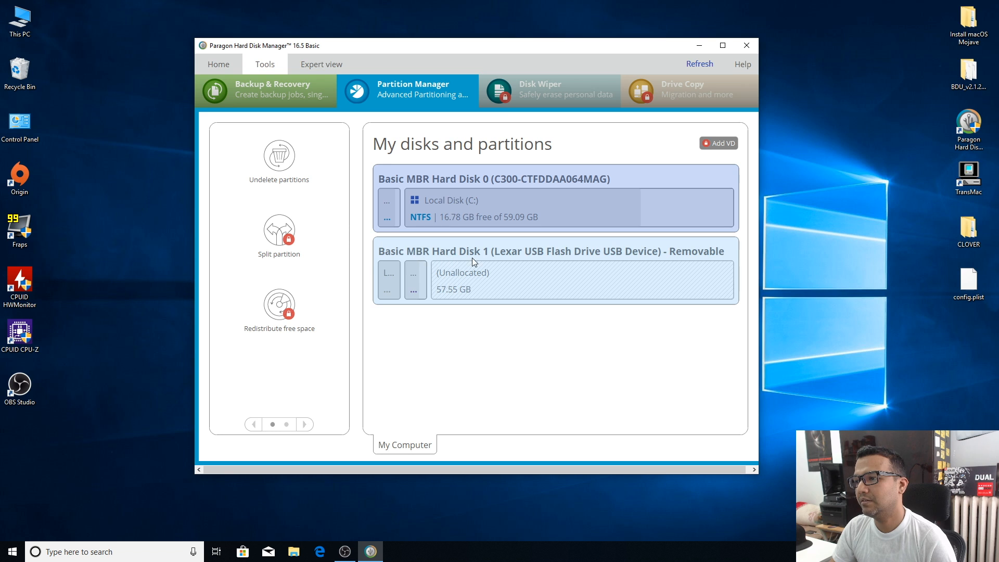
left_click(418, 290)
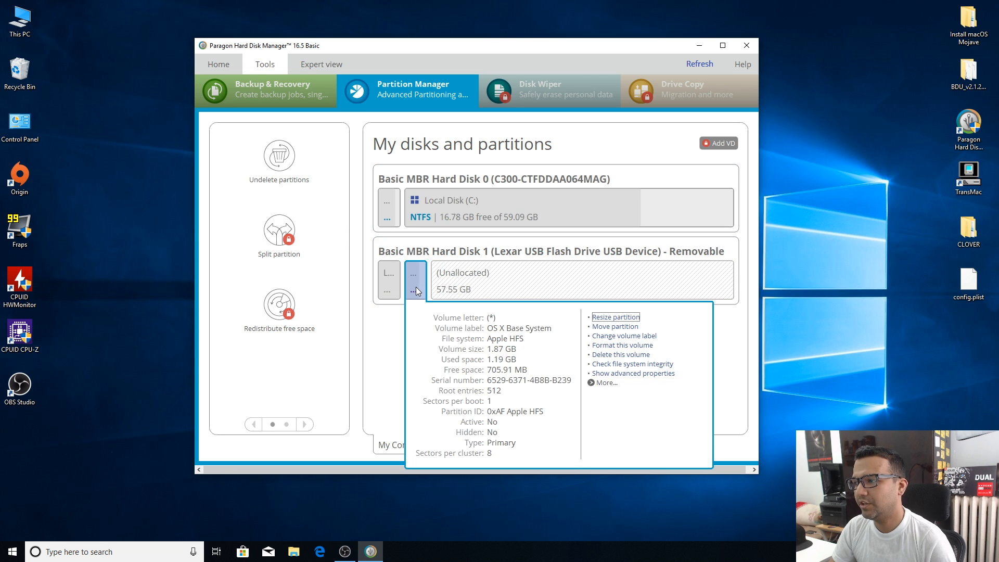
left_click(614, 319)
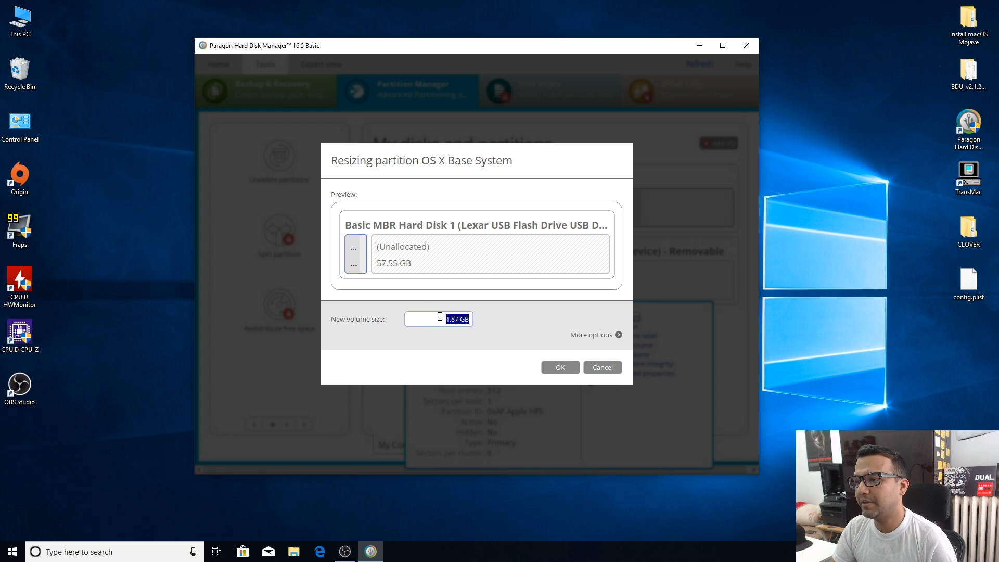
type("55")
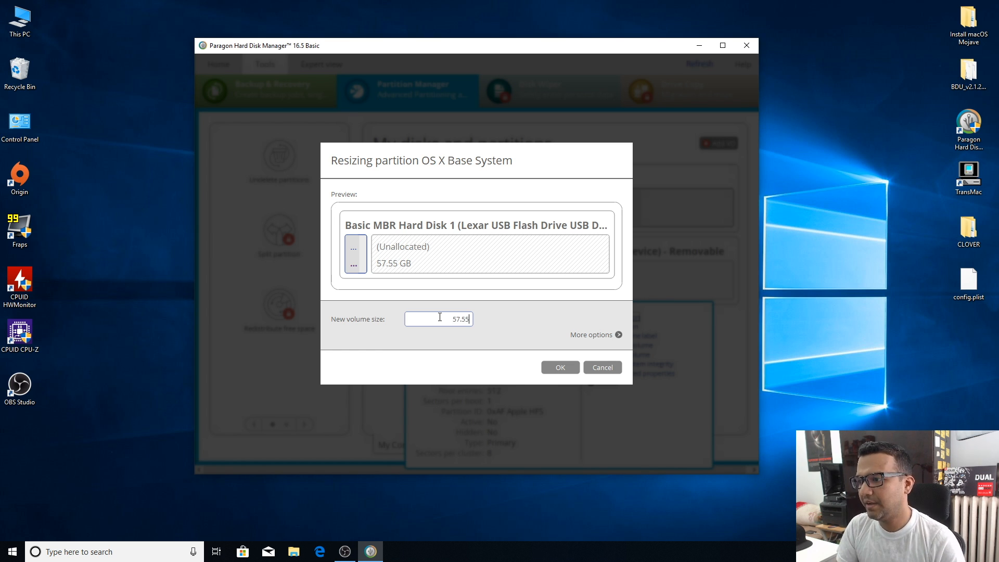
left_click(560, 367)
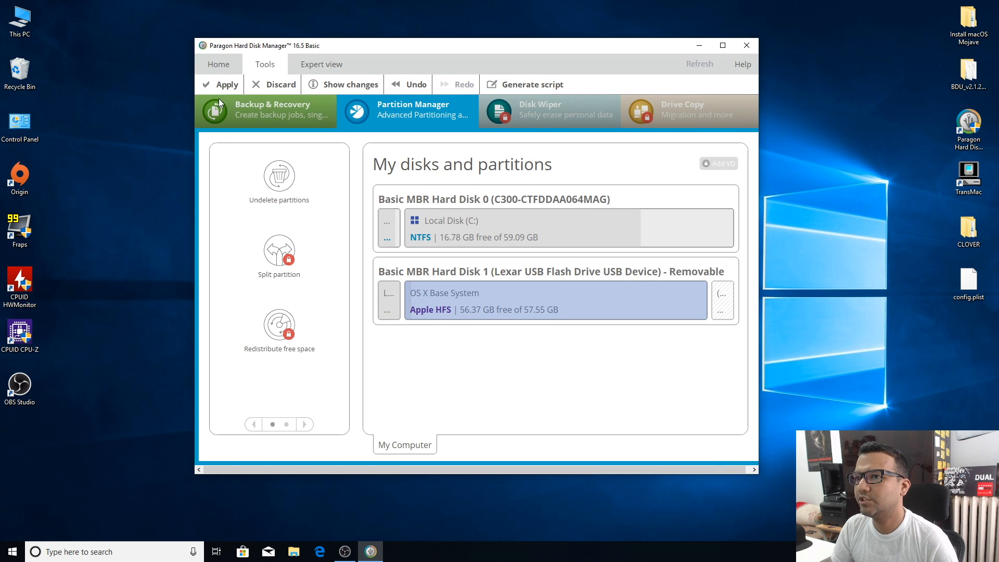
Step: Apply the pending partition changes, then close Paragon Hard Disk Manager once the tasks complete
left_click(221, 85)
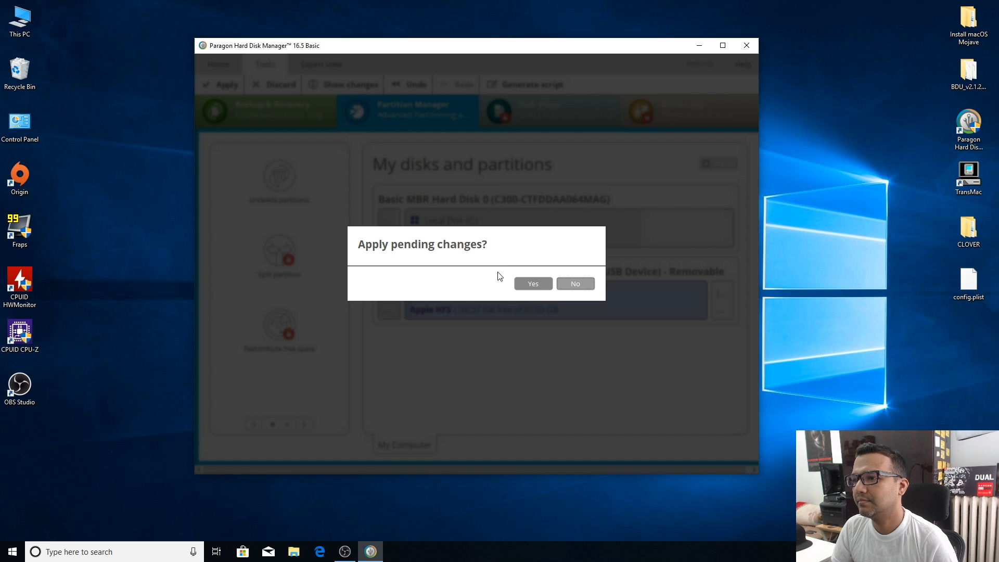
left_click(532, 284)
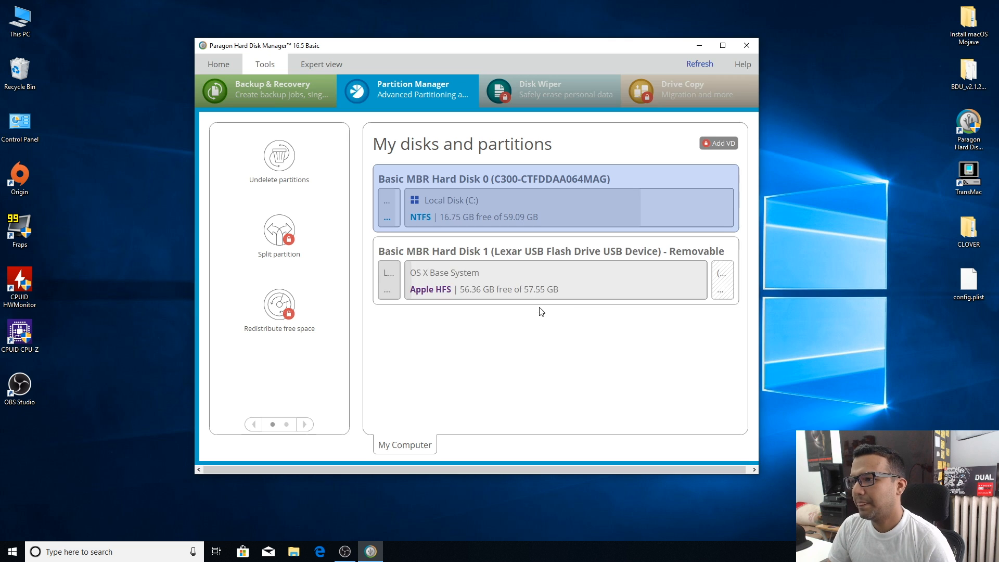
left_click(538, 307)
left_click(745, 48)
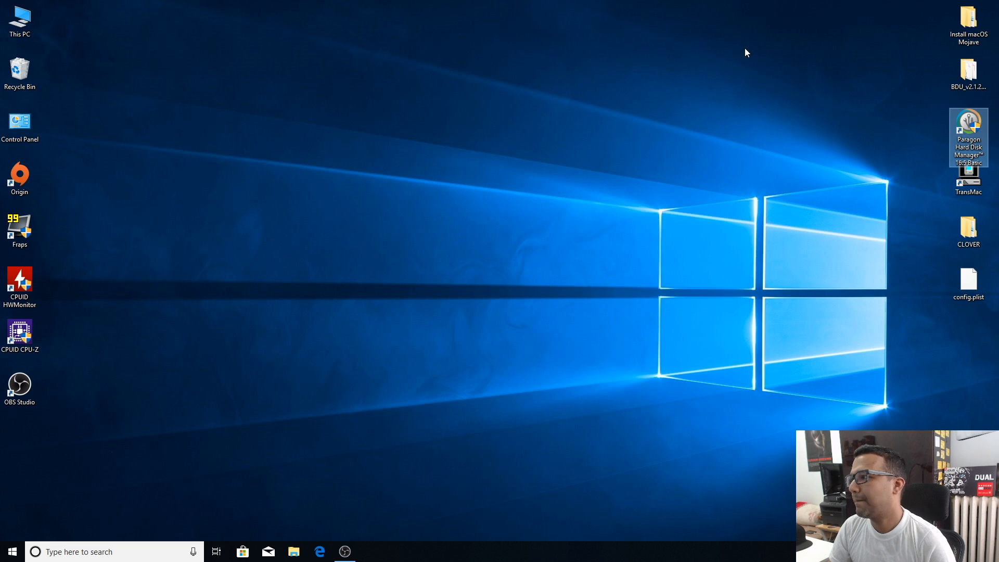
Step: Run TransMac from the desktop as administrator and continue with its trial
right_click(972, 173)
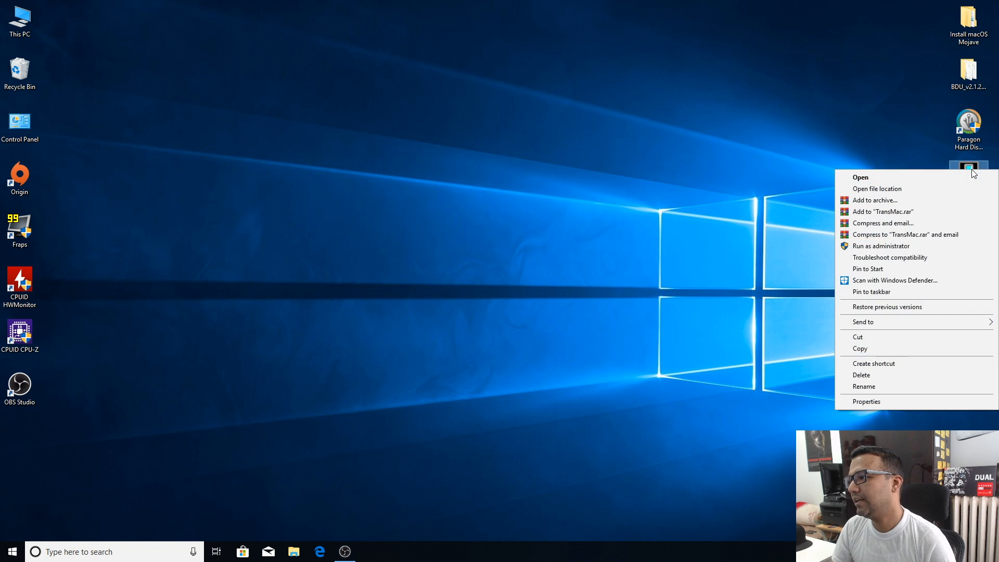
left_click(900, 249)
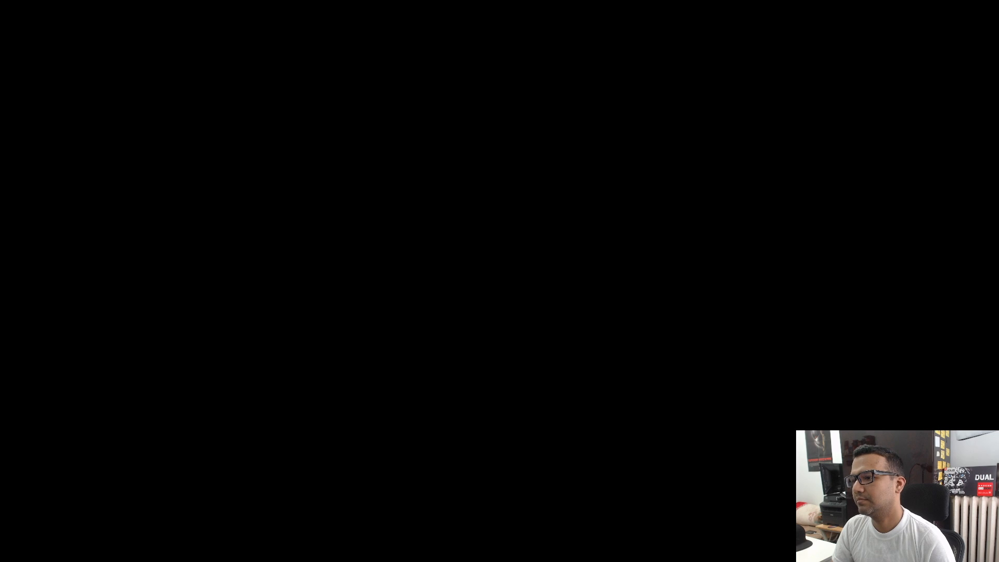
left_click(472, 346)
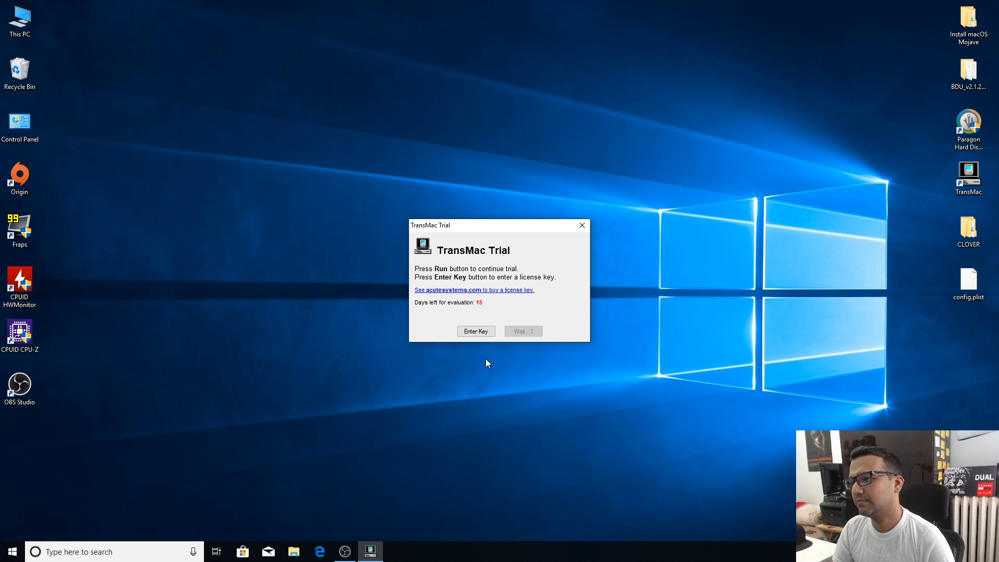
left_click(519, 331)
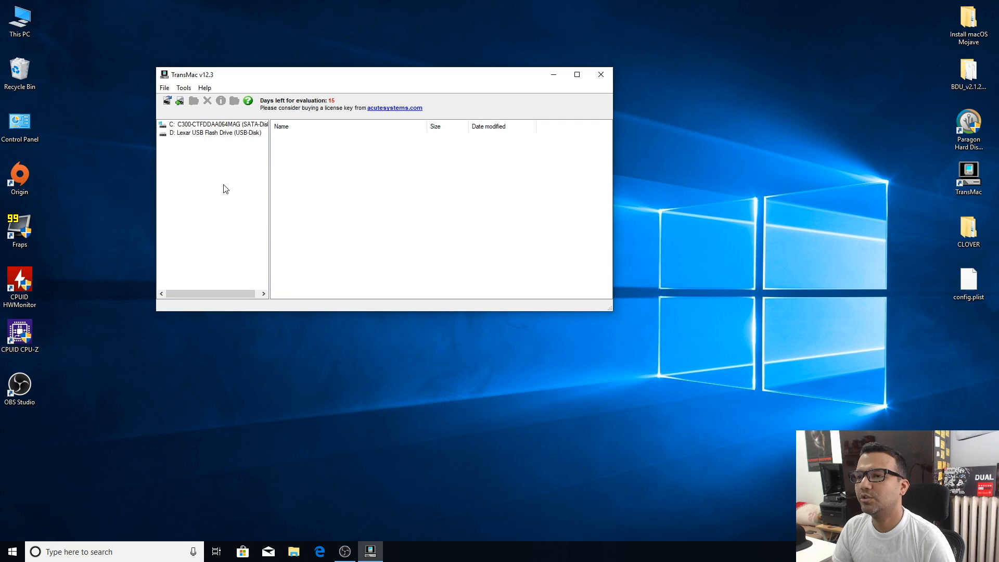
Step: In the disk drive settings, use "Access non-removable drives read/write" for Mac volumes and accept the settings
left_click(184, 88)
left_click(193, 100)
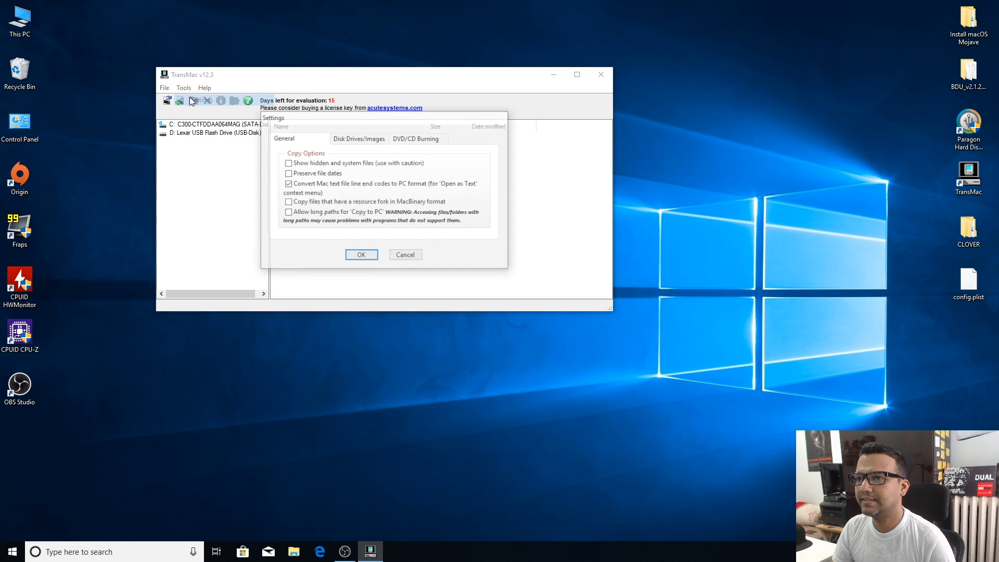
left_click(353, 141)
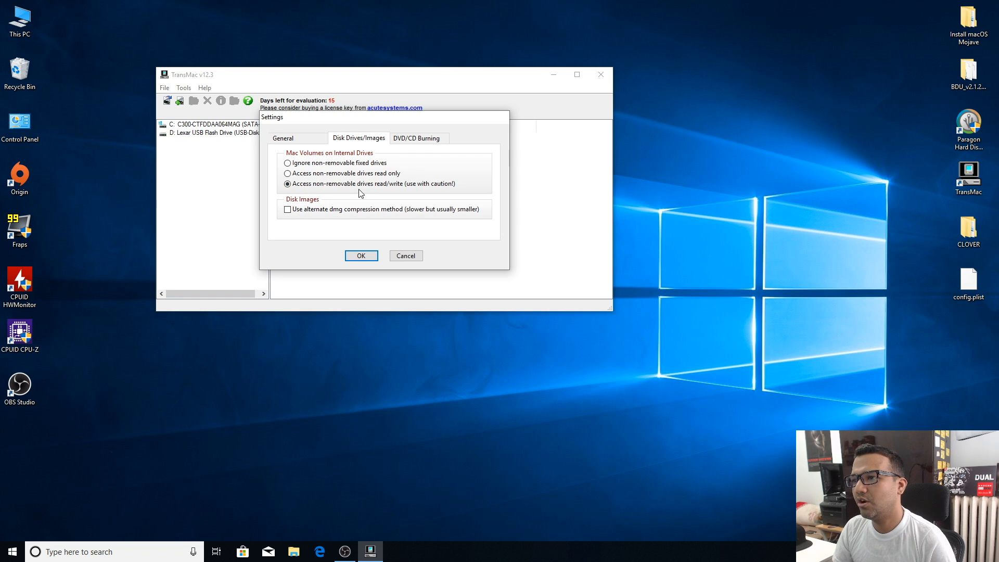
left_click(358, 256)
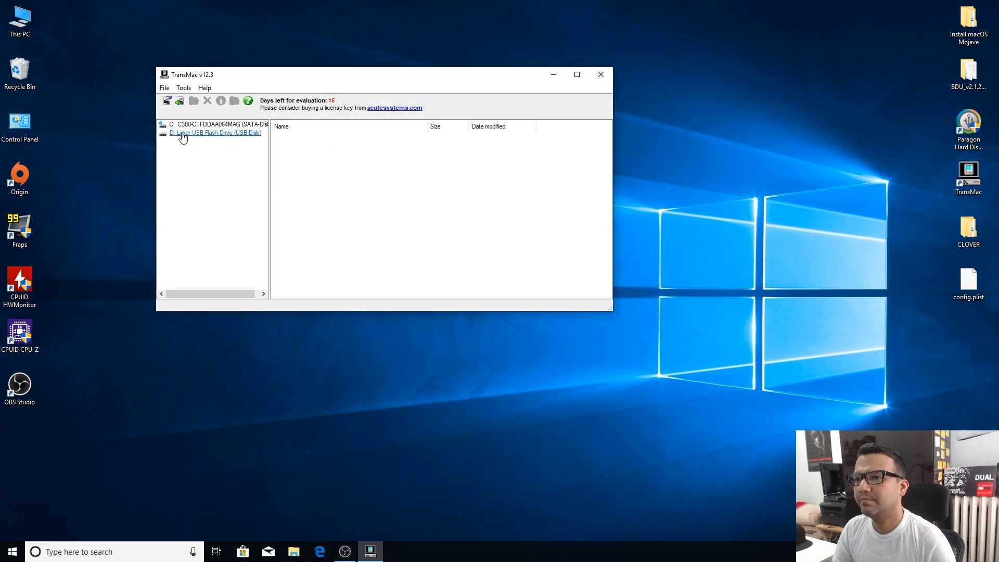
Step: Open the Contents folder of Install macOS Mojave.app on the Lexar drive's OS X Base System volume
left_click(216, 135)
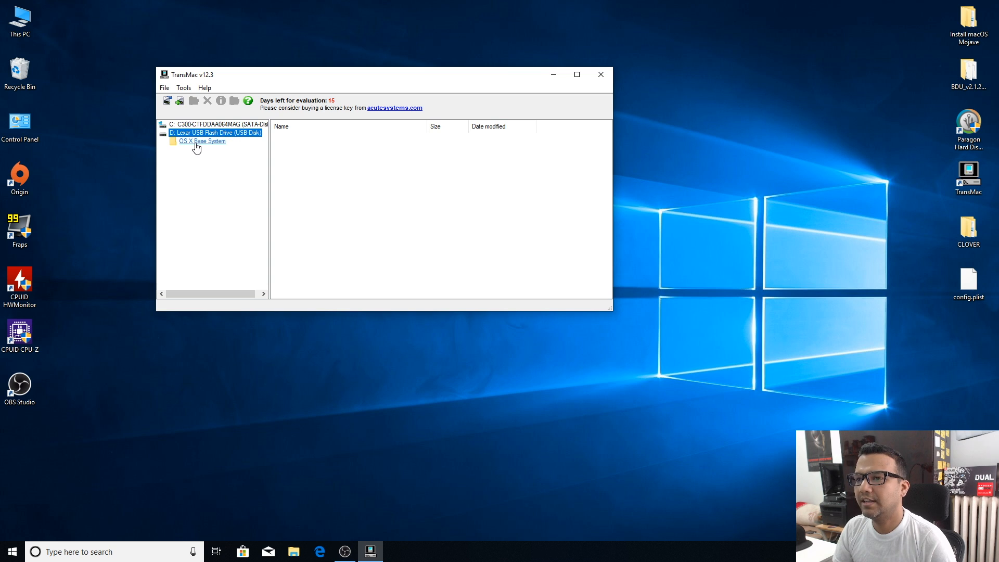
left_click(208, 142)
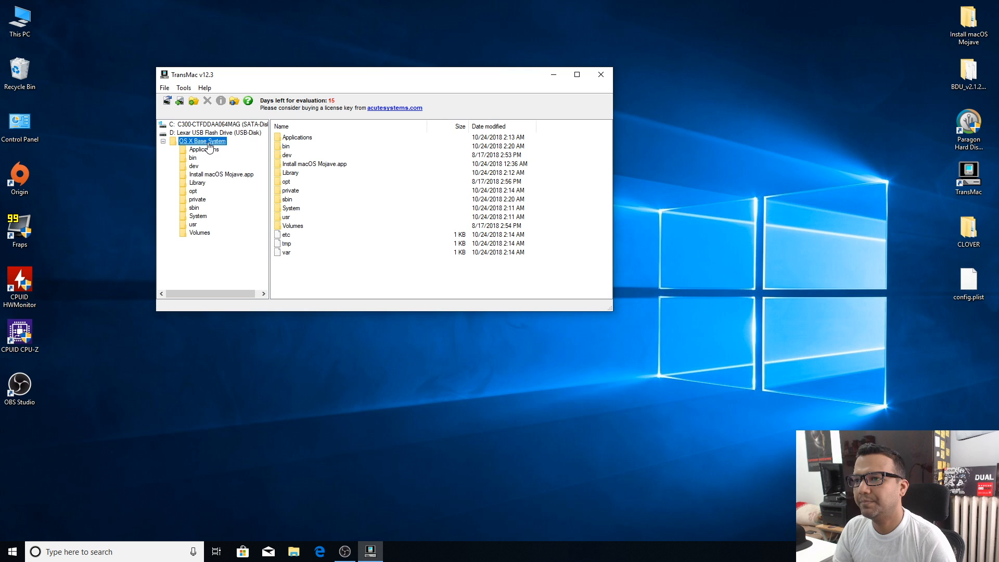
left_click(229, 175)
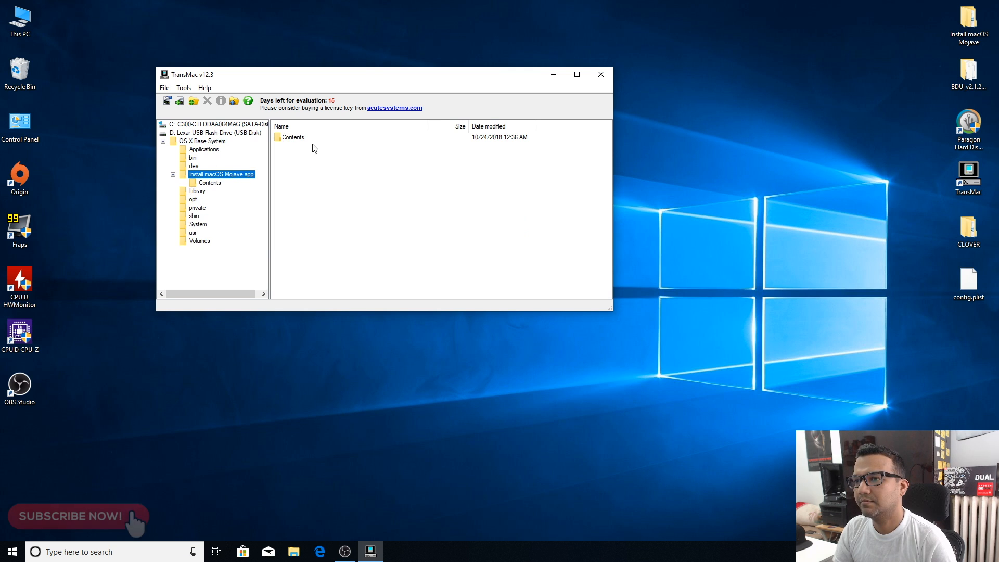
left_click(293, 137)
double_click(293, 138)
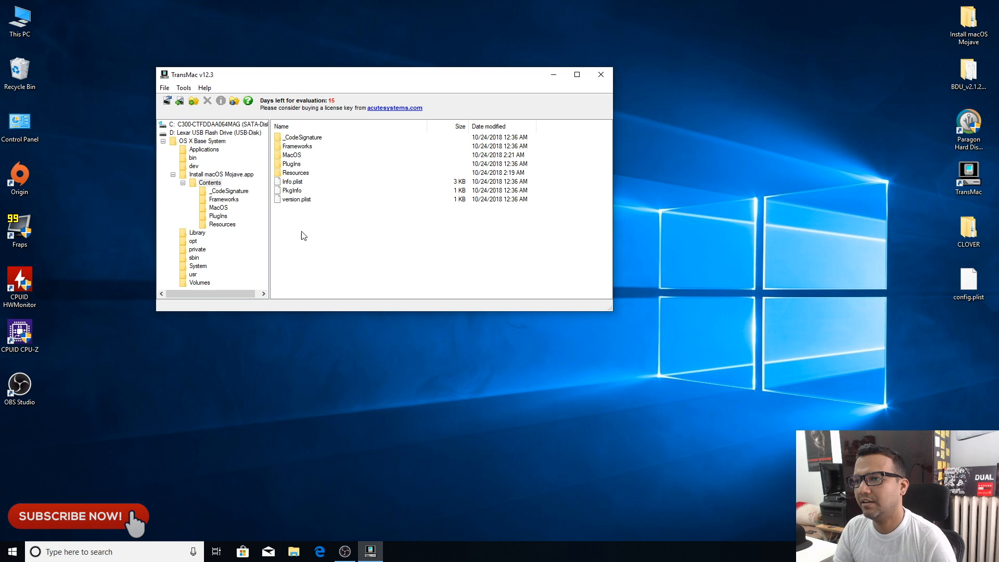
Step: Copy the SharedSupport folder from the desktop's Install macOS Mojave.app Contents into the open Contents folder on the Mac volume, and close TransMac
right_click(321, 231)
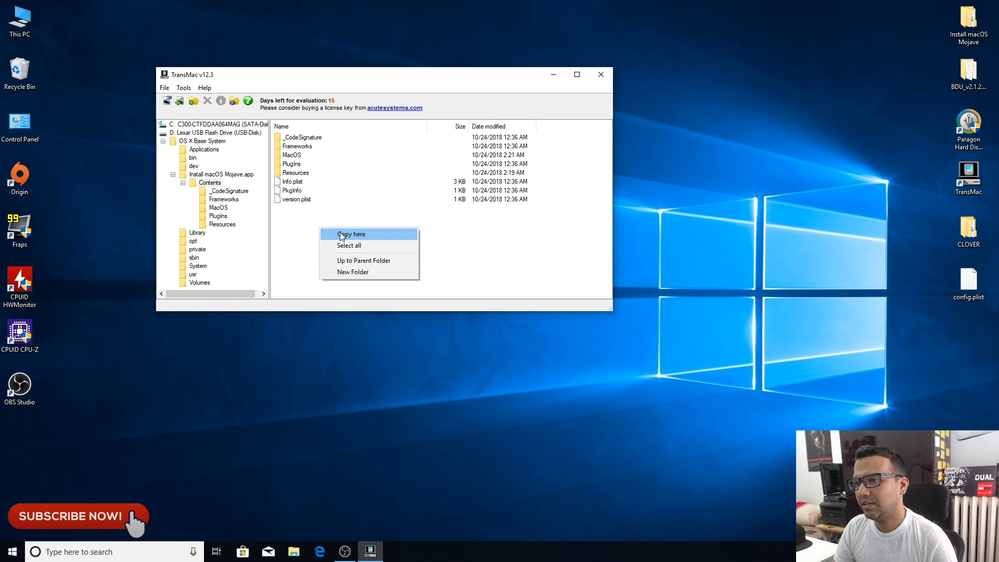
left_click(340, 234)
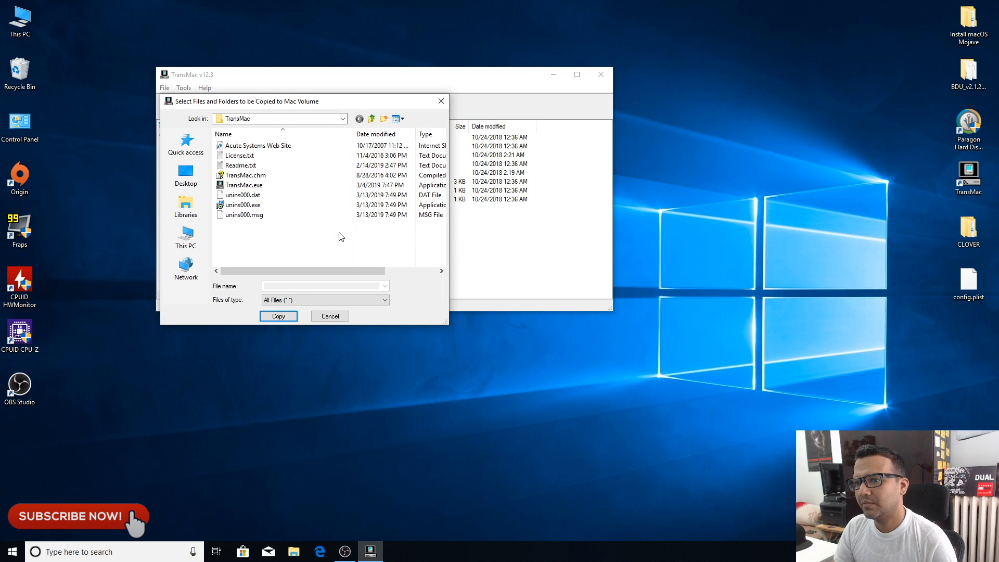
left_click(187, 177)
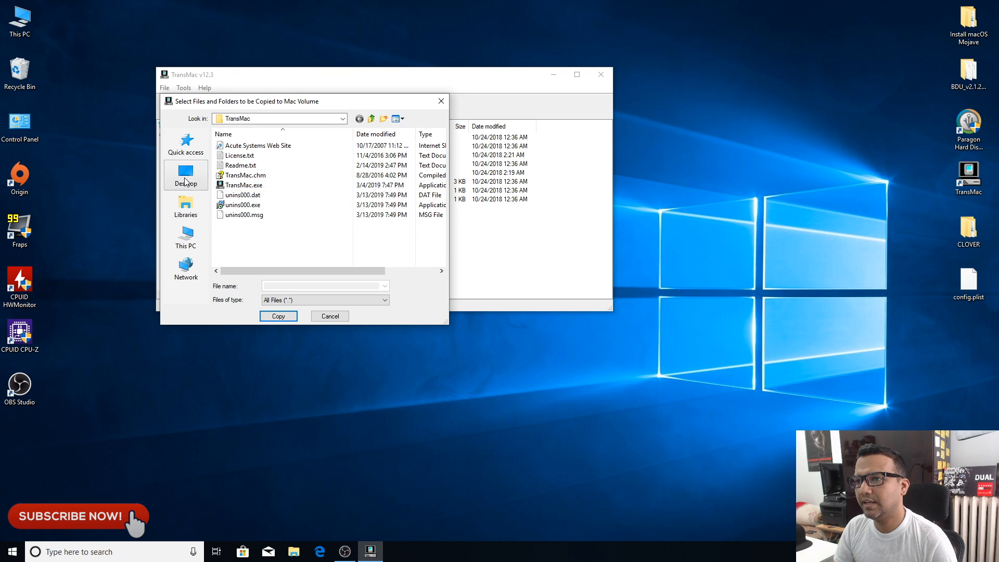
left_click_drag(439, 164, 451, 258)
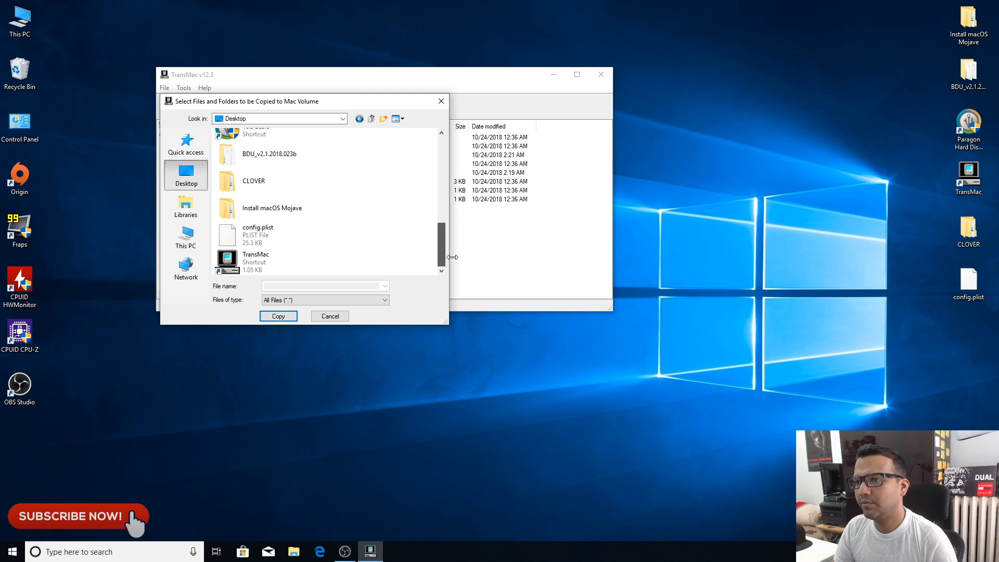
double_click(270, 210)
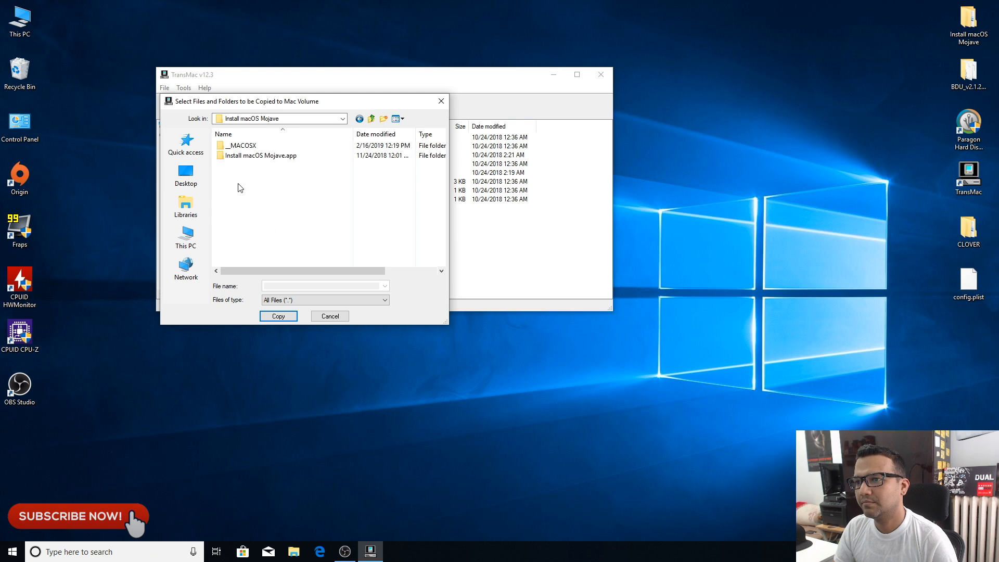
double_click(243, 157)
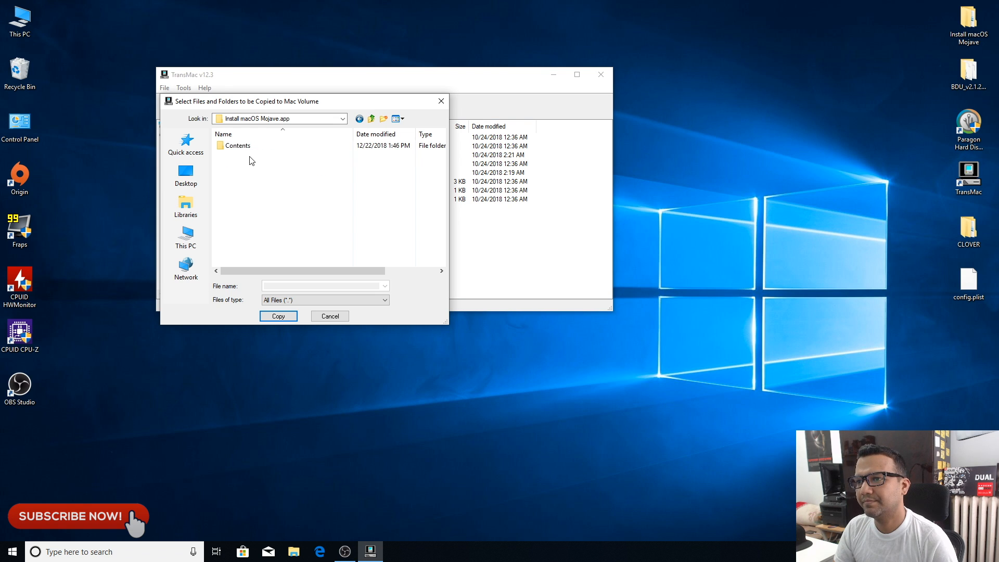
double_click(242, 147)
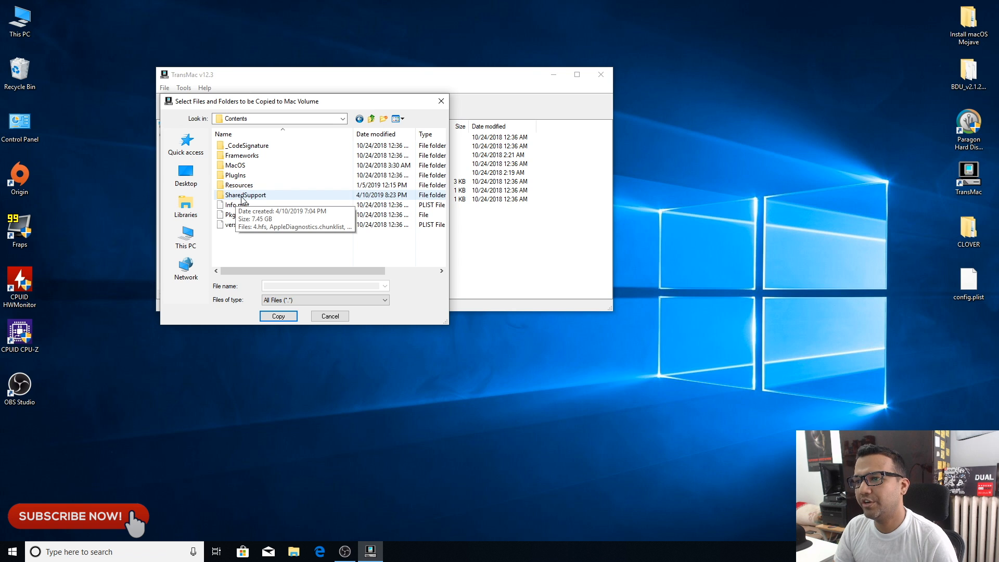
left_click(247, 197)
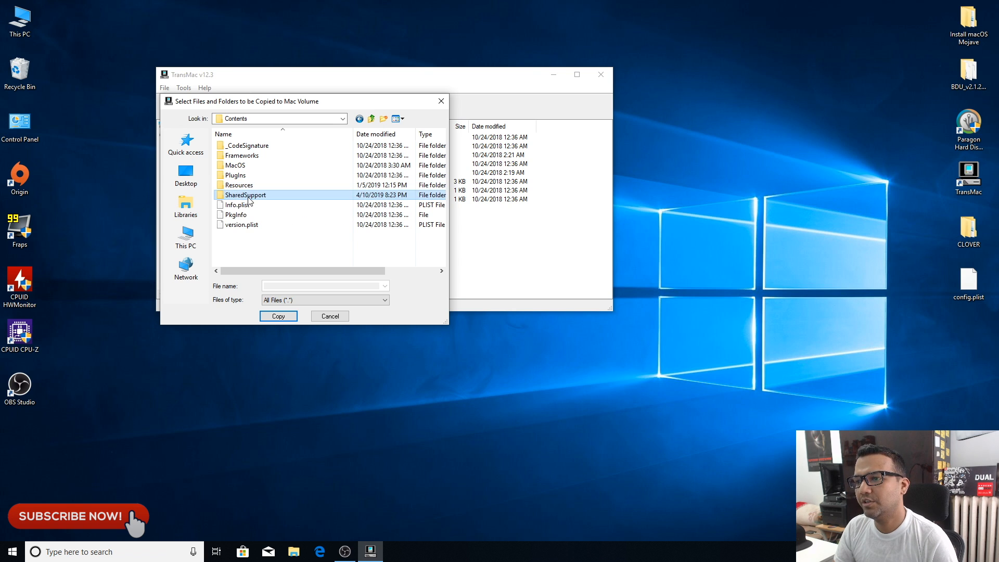
left_click(278, 316)
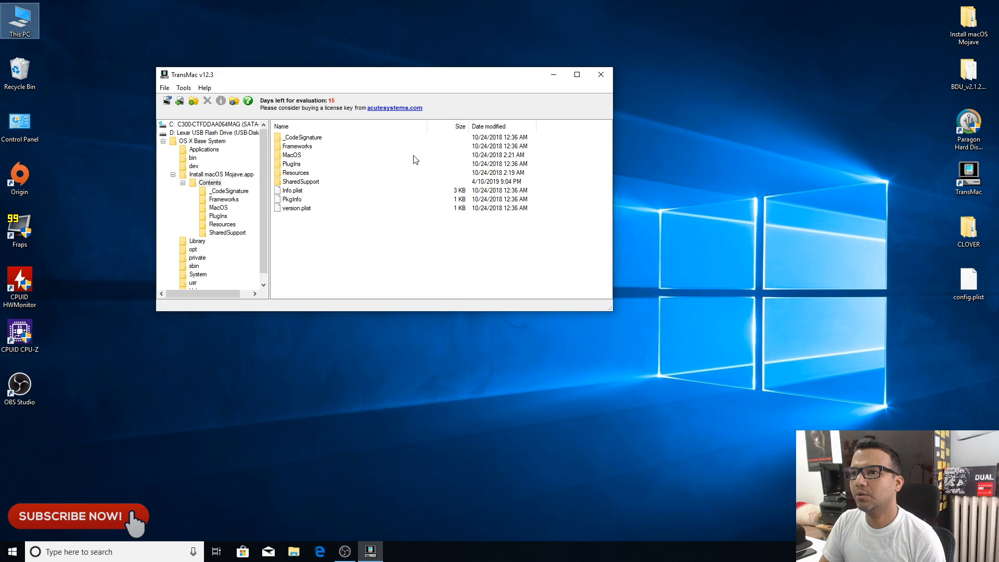
left_click(599, 78)
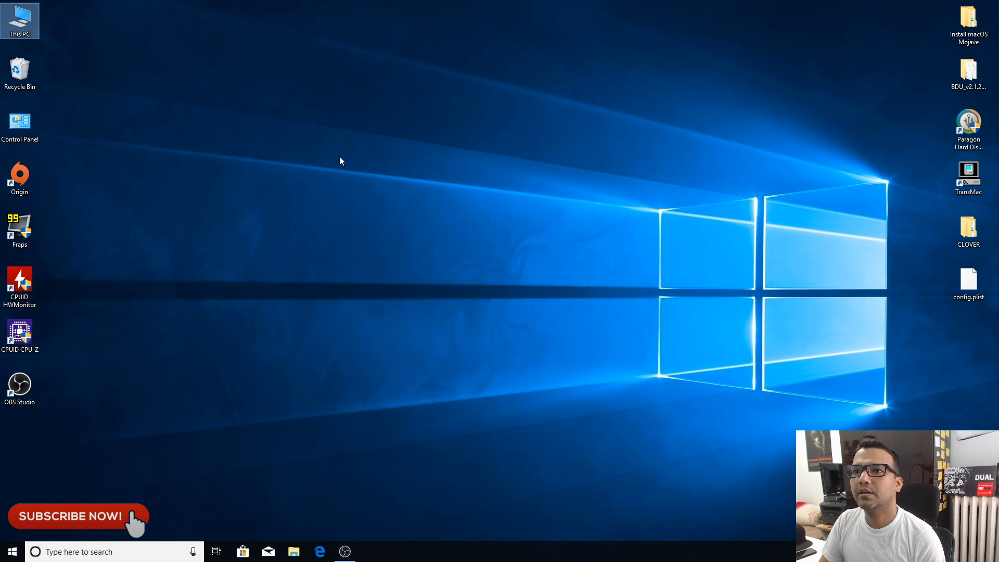
Step: Open the EFI\CLOVER folder on the CLOVER (D:) drive in File Explorer, and move and narrow its window to make room for another
double_click(19, 20)
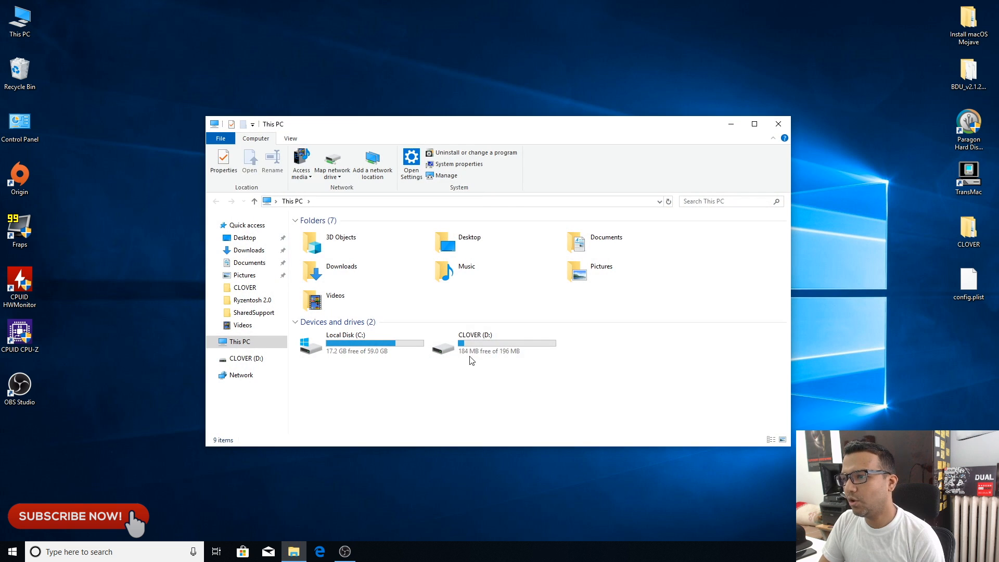
left_click(495, 340)
double_click(504, 345)
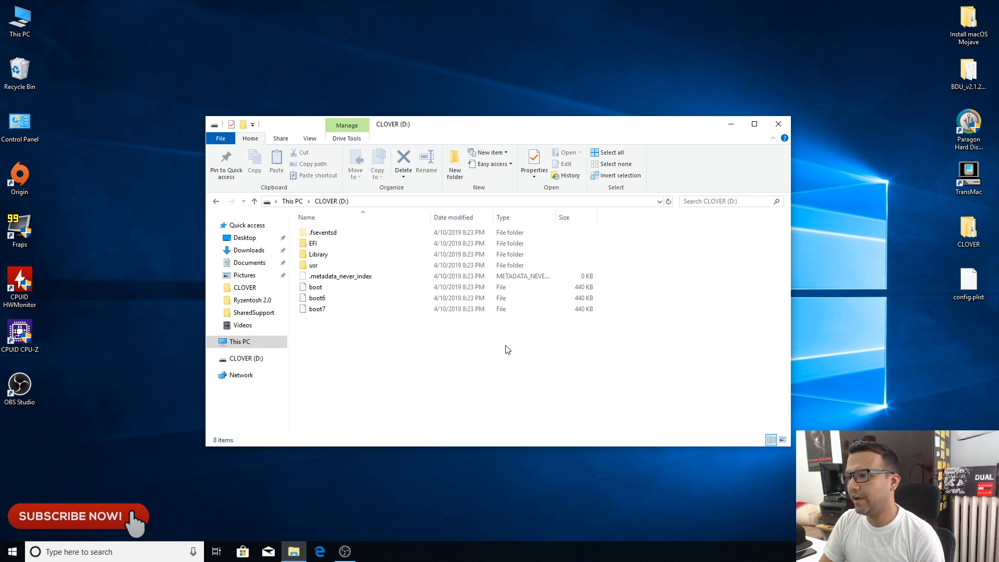
double_click(312, 242)
double_click(313, 243)
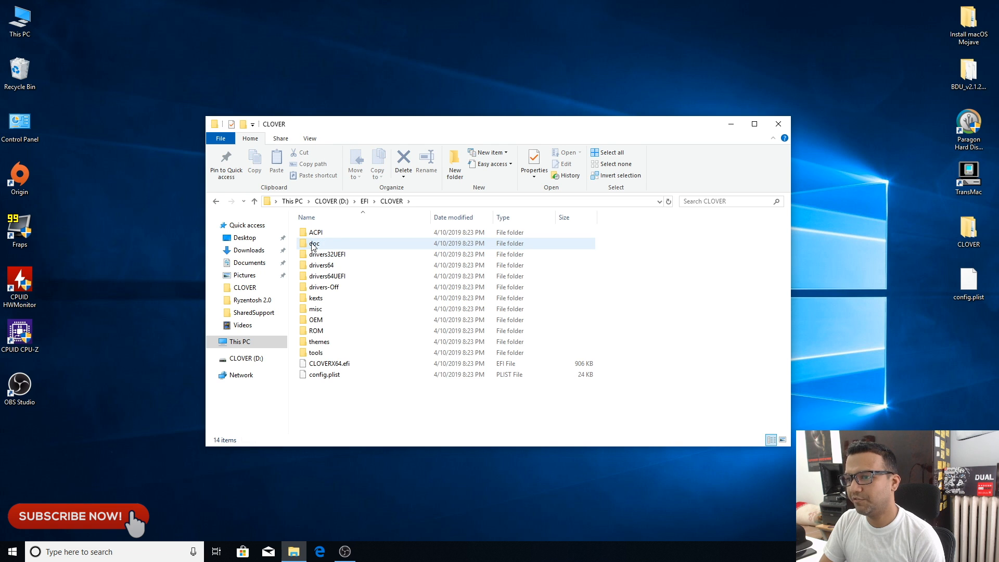
left_click_drag(447, 123, 292, 62)
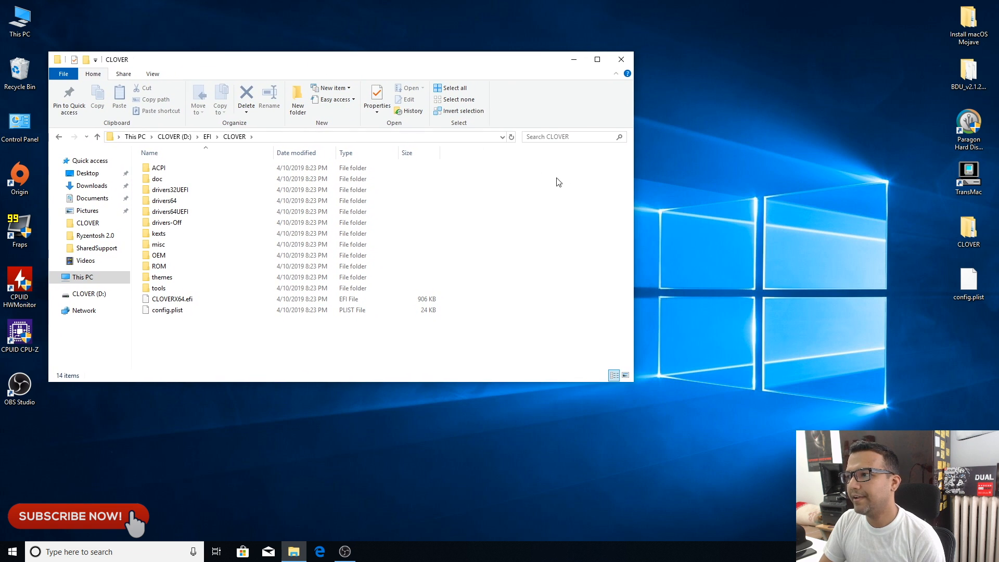
left_click_drag(635, 195, 510, 198)
Step: Copy everything in the desktop's CLOVER\CLOVER folder into the drive's EFI\CLOVER folder, replacing existing files, and close the source window
left_click(974, 231)
double_click(974, 230)
left_click_drag(392, 75, 865, 63)
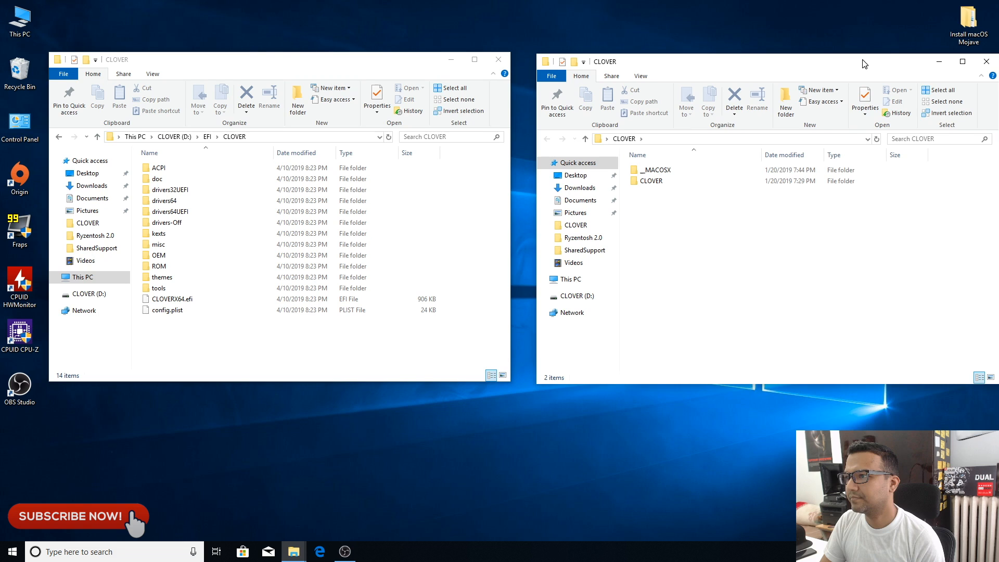
double_click(651, 181)
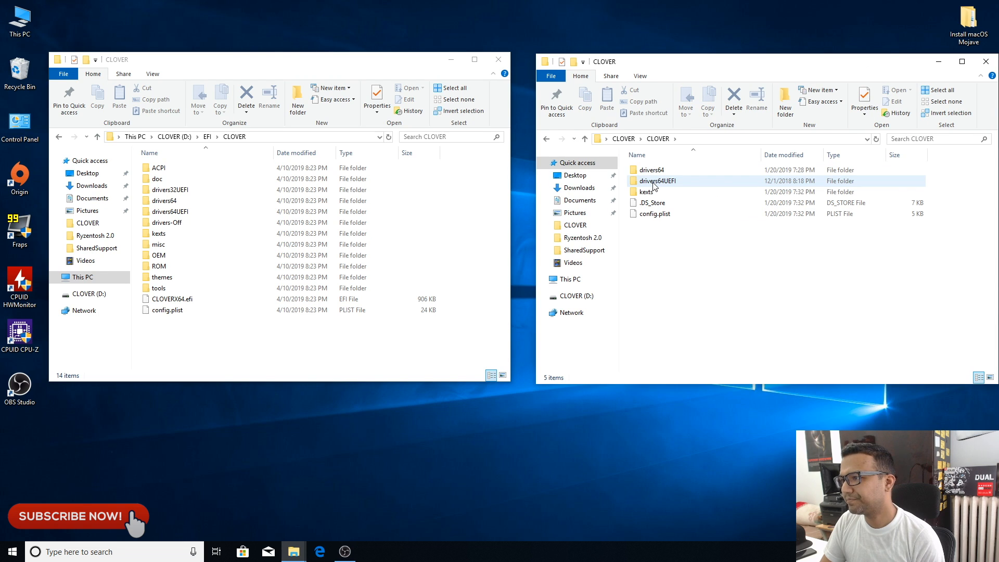
left_click_drag(650, 230, 664, 167)
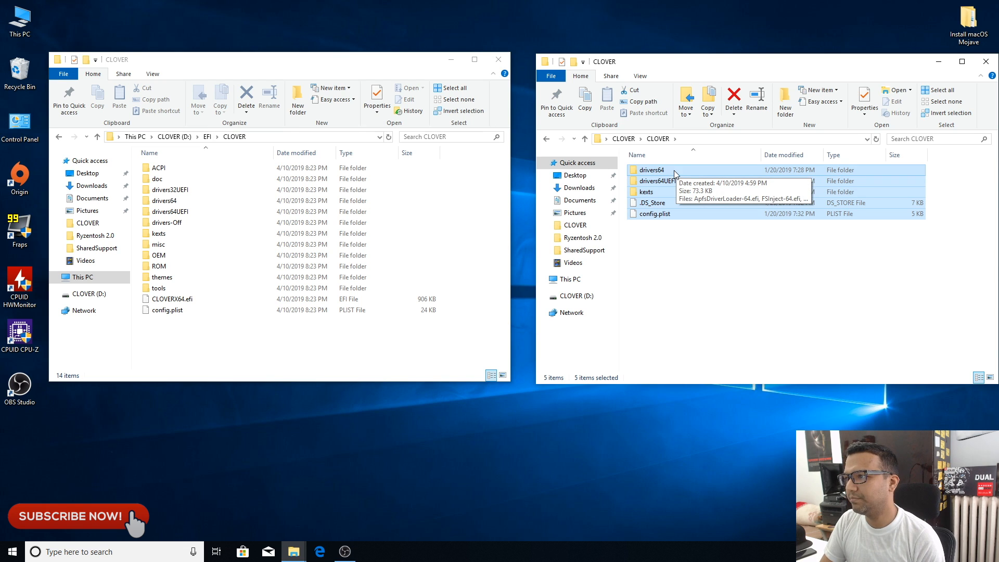
left_click_drag(659, 173, 394, 365)
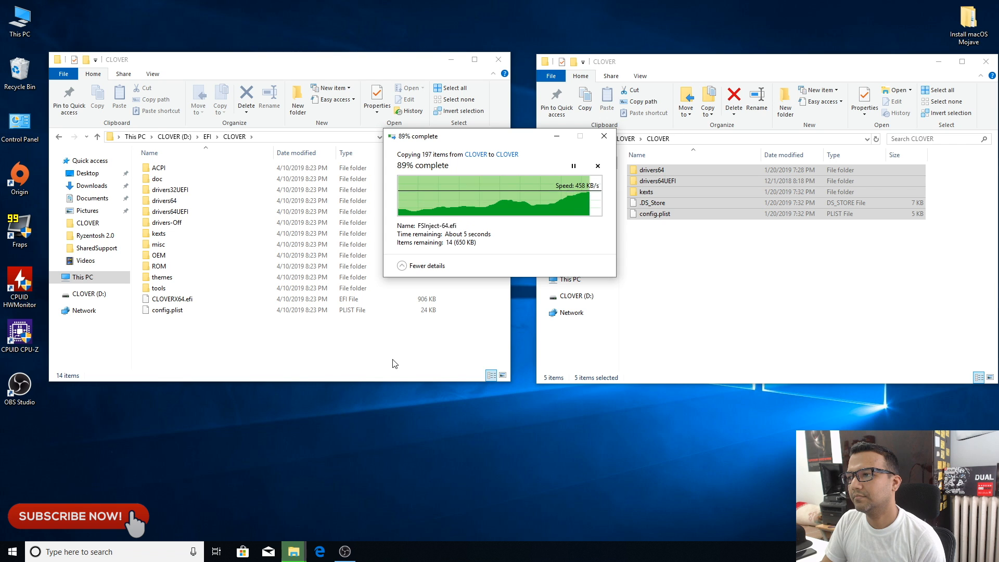
left_click(471, 196)
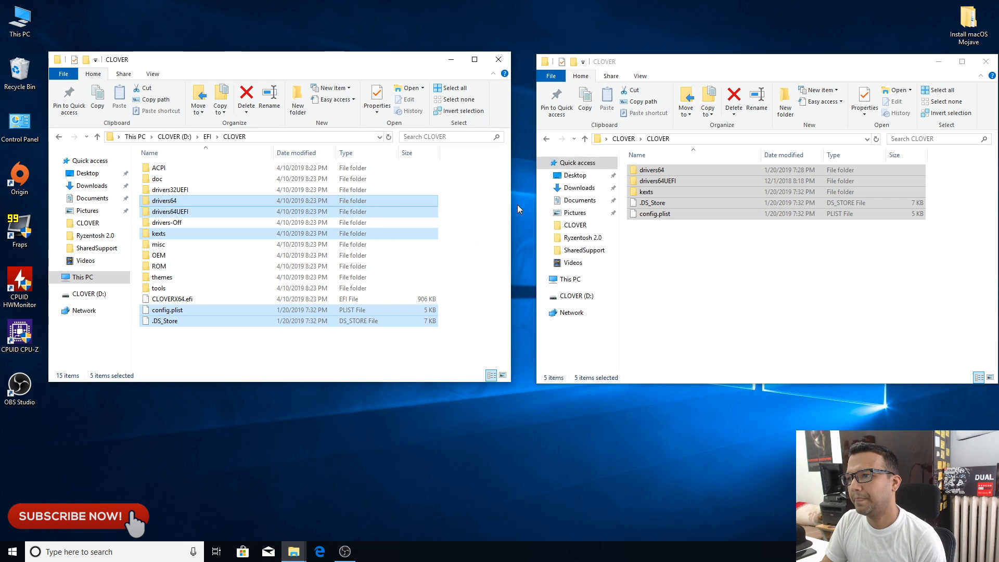
left_click_drag(814, 72, 793, 72)
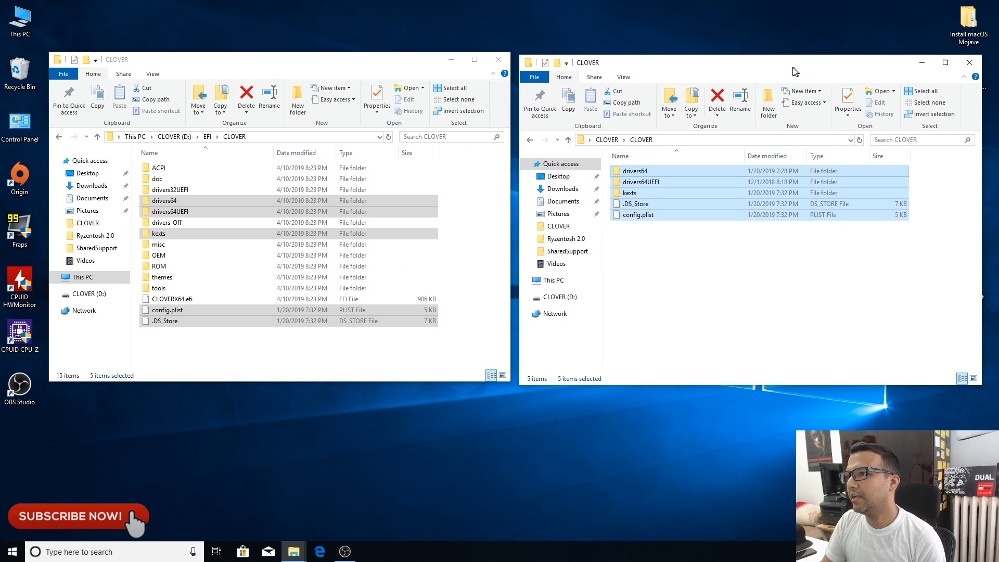
left_click(965, 66)
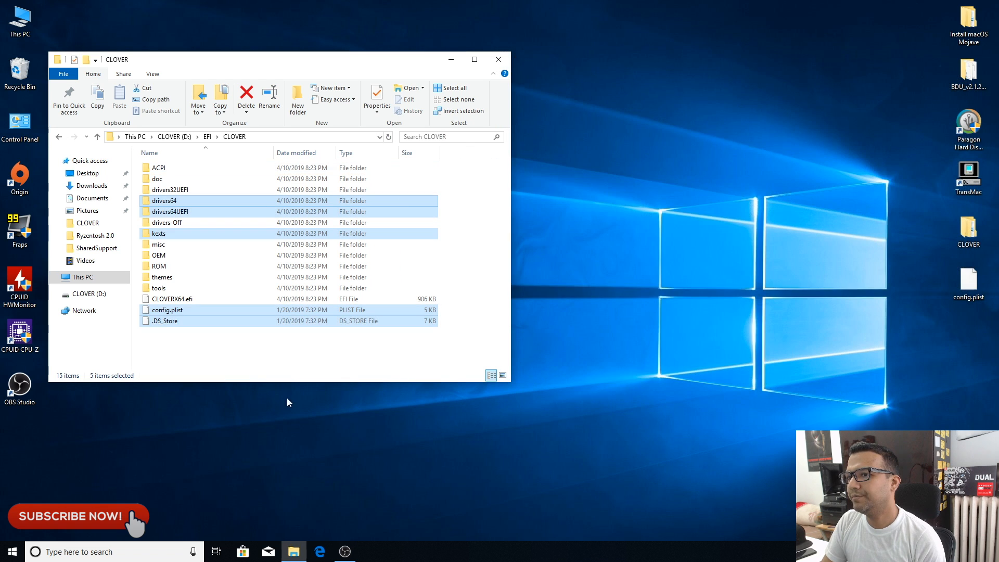
Step: Replace config.plist in the drive's EFI\CLOVER folder with the desktop copy, and close the folder window
left_click(241, 347)
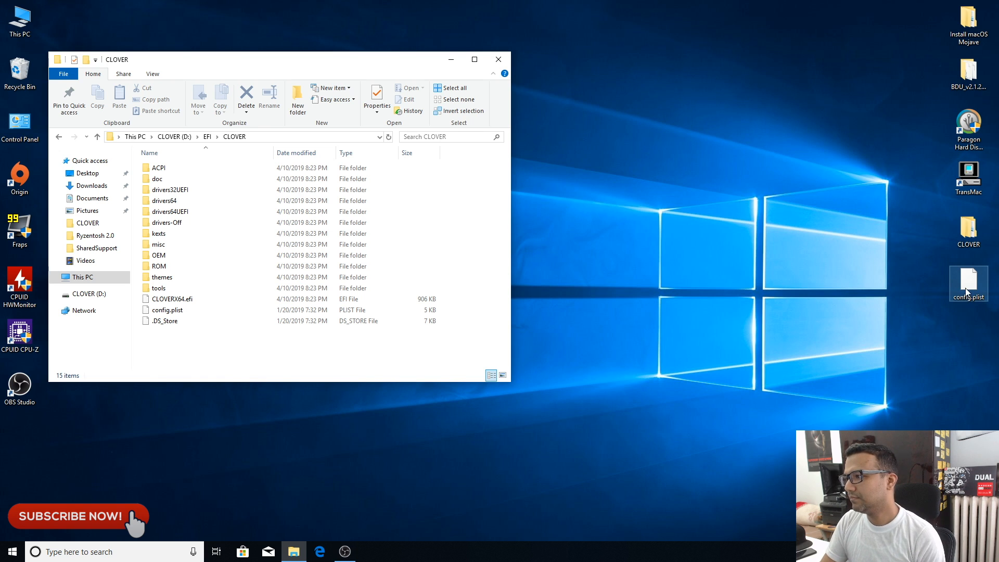
left_click_drag(972, 289, 248, 351)
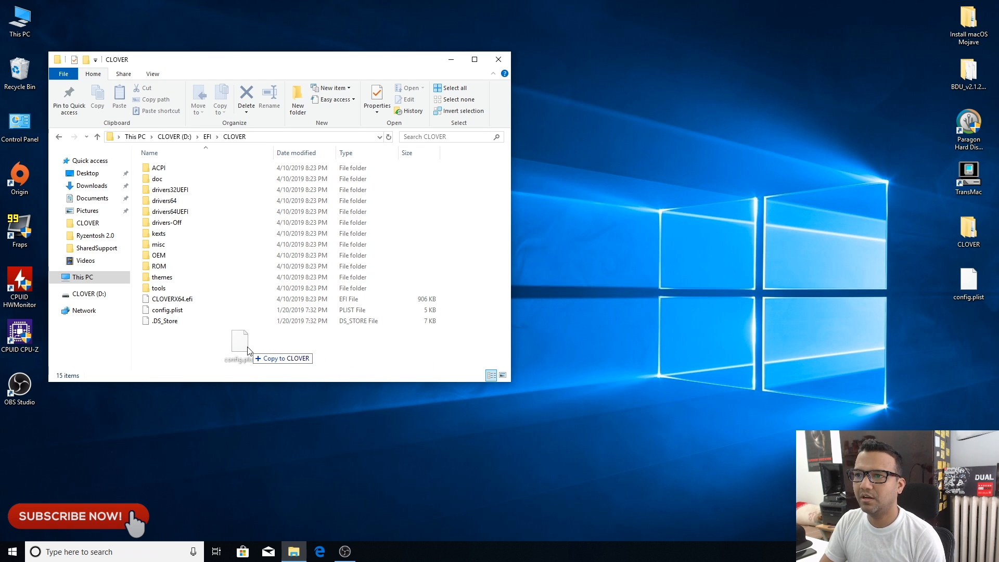
left_click_drag(248, 351, 247, 351)
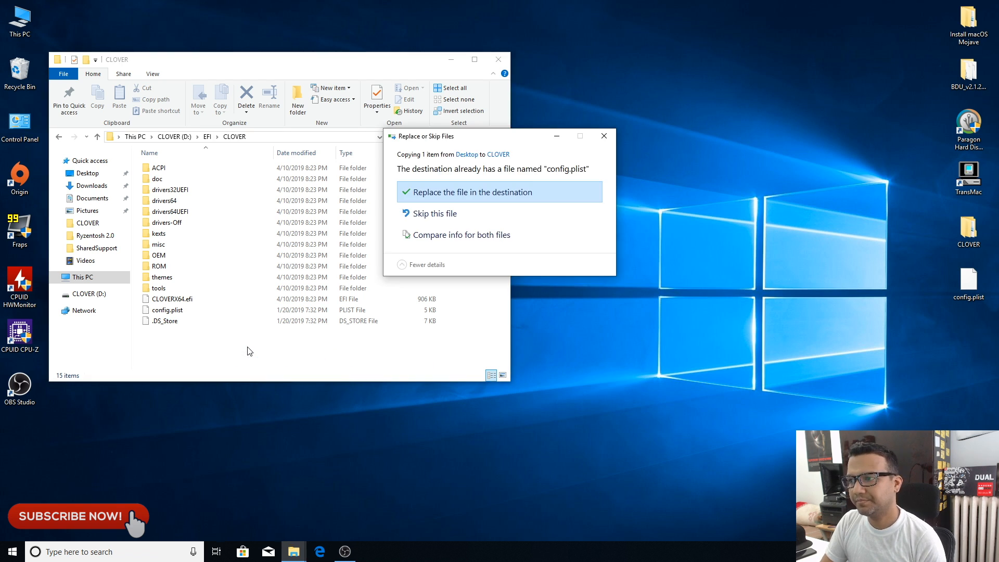
left_click(477, 192)
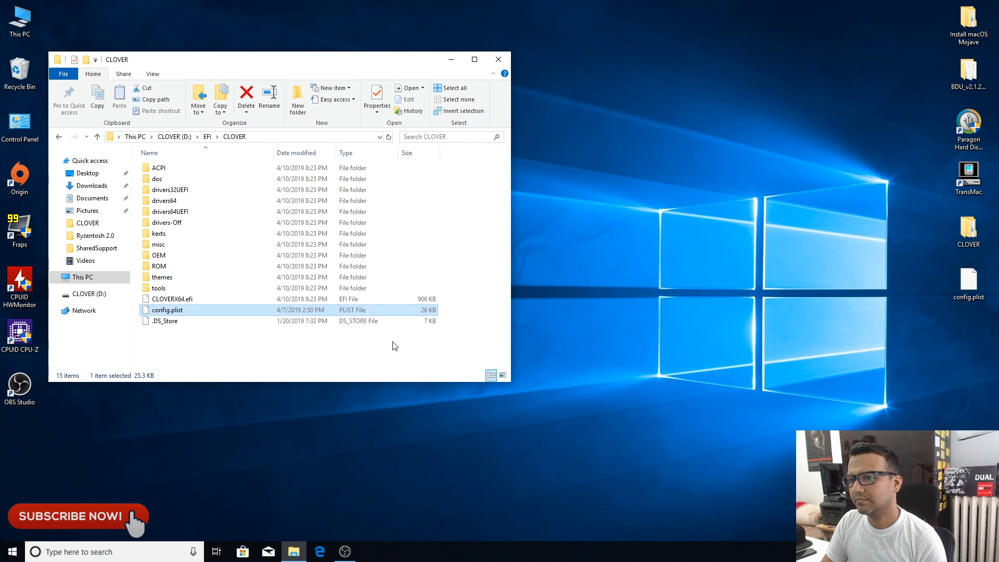
left_click(507, 60)
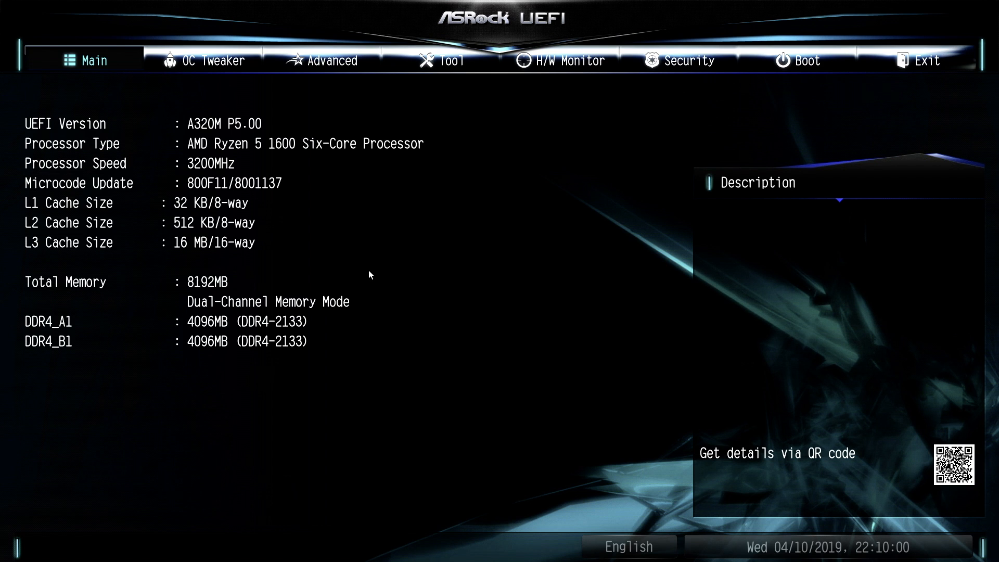
Step: In the ASRock UEFI's advanced CPU configuration, set SVM Mode to Disabled and return to the advanced settings overview
left_click(339, 62)
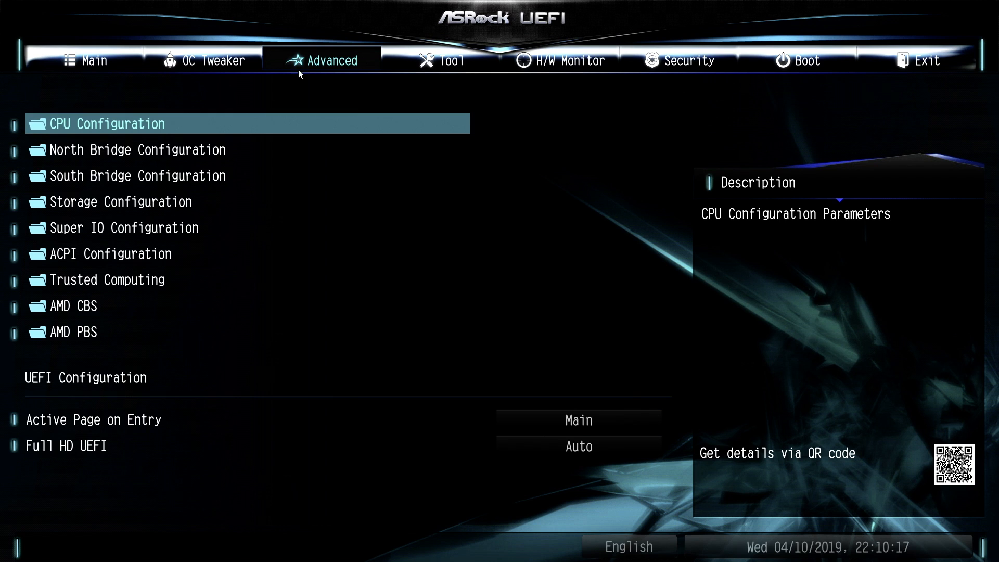
left_click(152, 126)
left_click(154, 123)
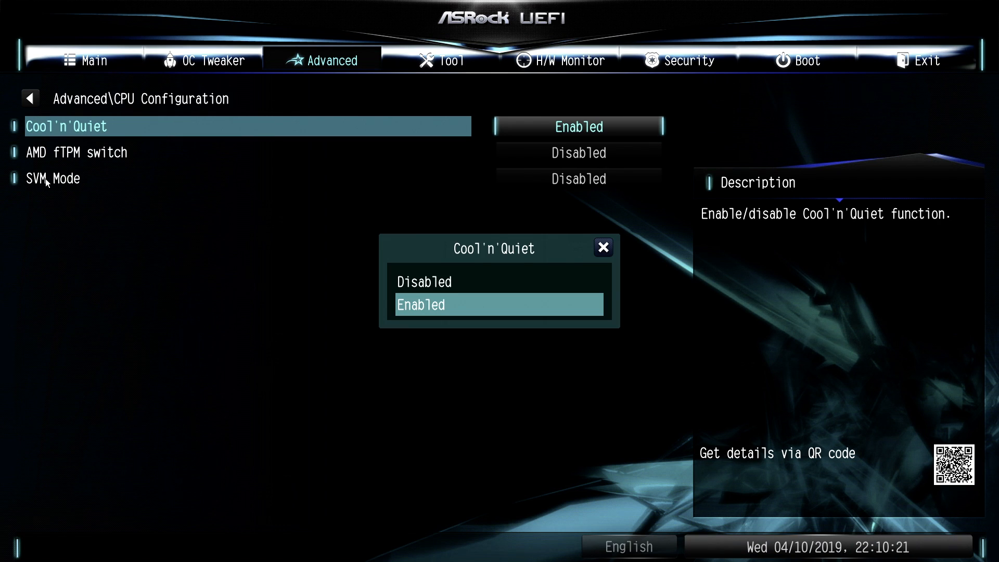
left_click(603, 249)
left_click(42, 181)
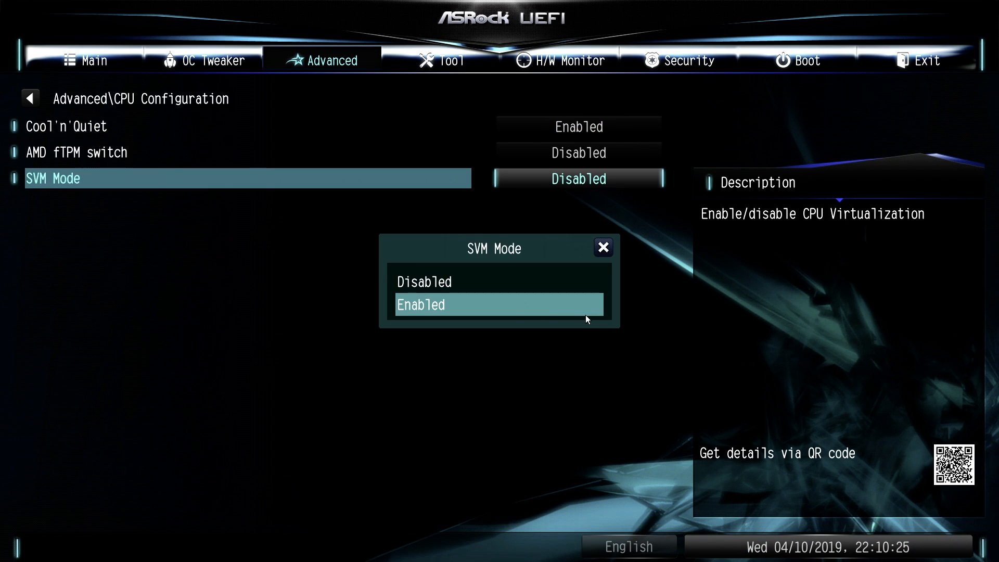
left_click(427, 282)
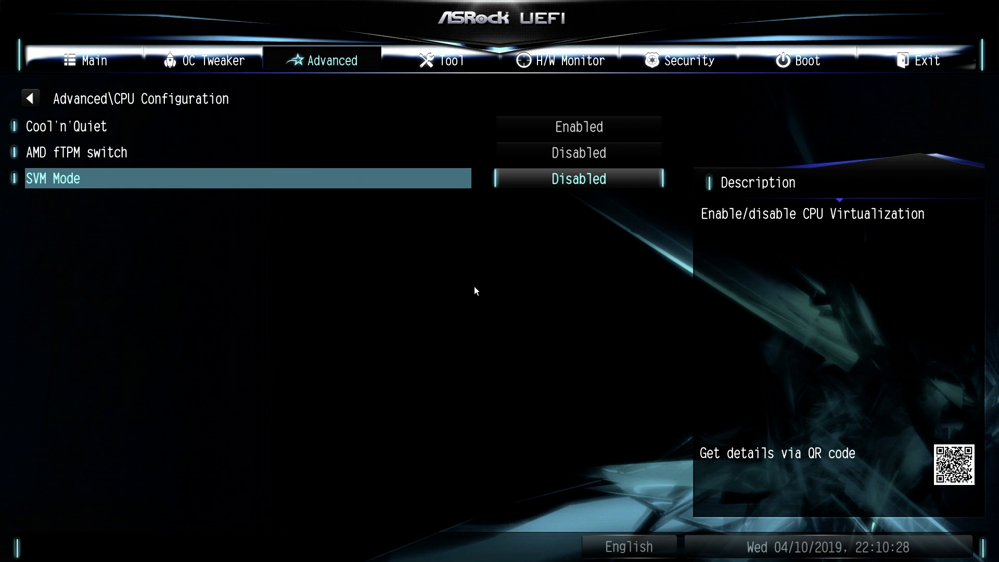
left_click(33, 98)
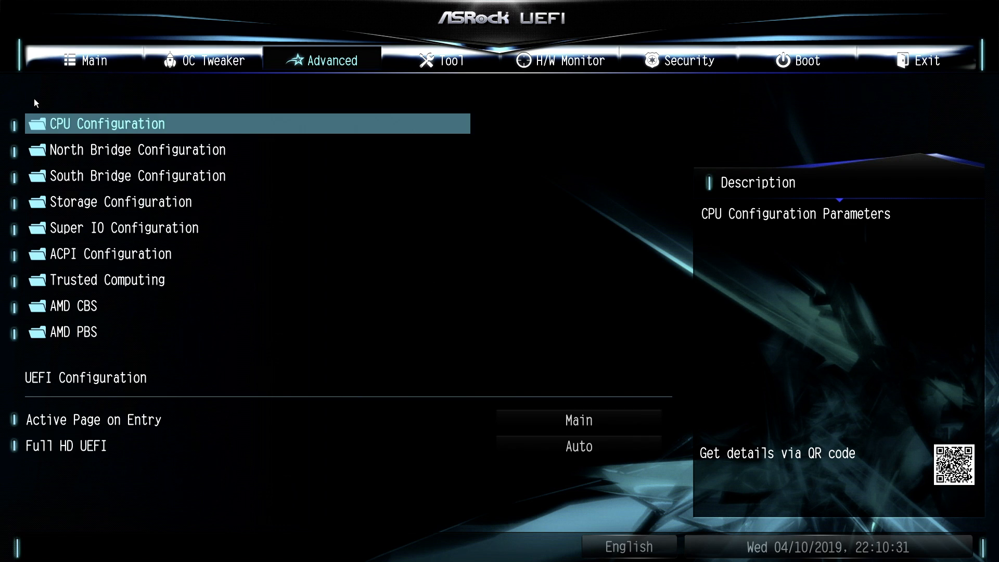
Step: In the storage configuration, set SATA Mode to AHCI Mode and return to the advanced settings overview
left_click(75, 204)
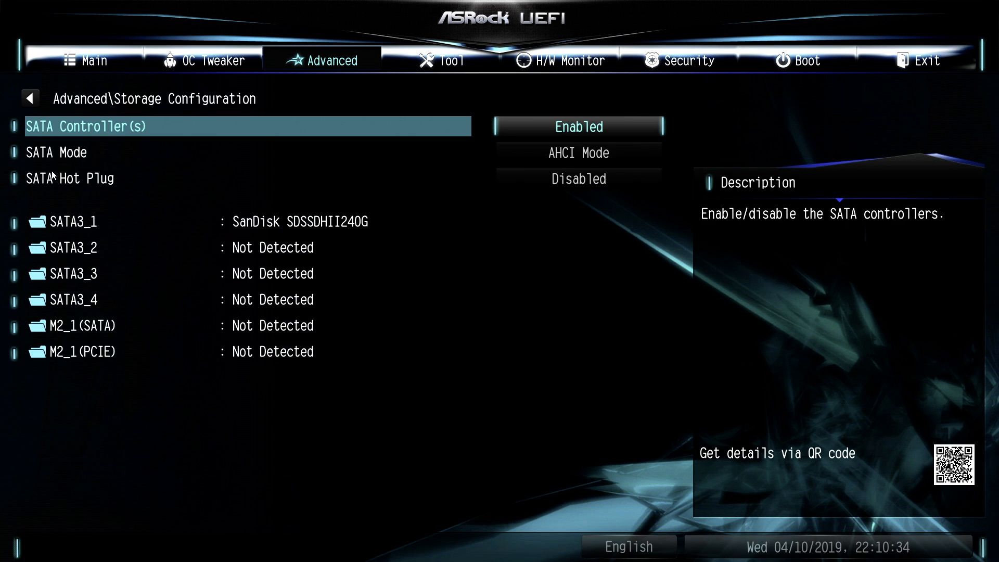
left_click(57, 155)
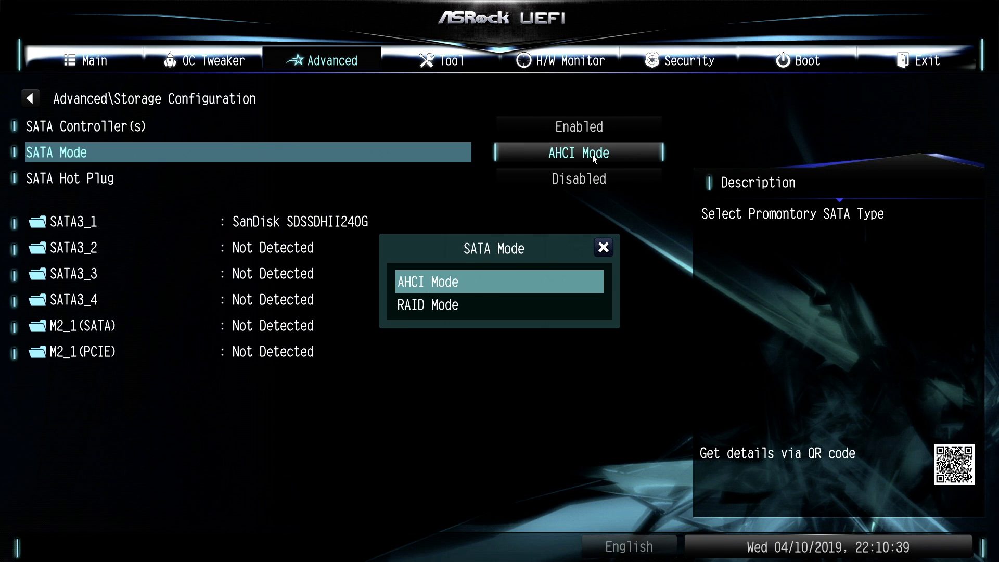
left_click(481, 283)
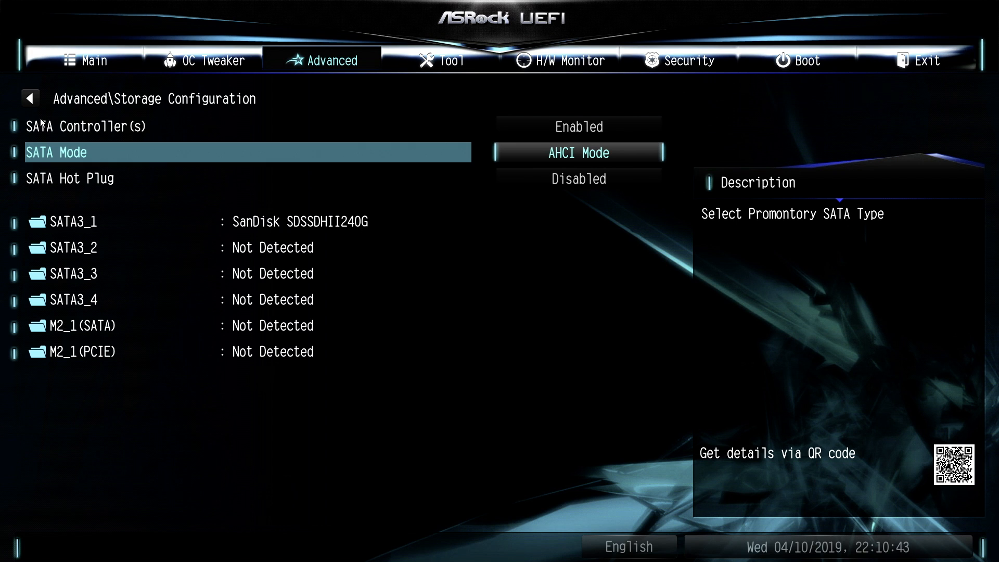
left_click(32, 101)
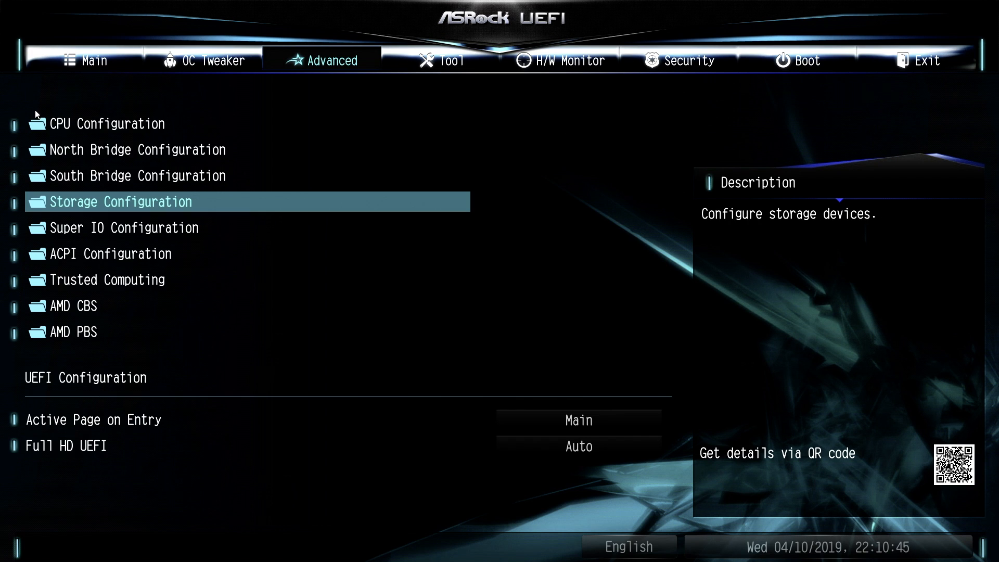
Step: Review the serial port settings in the Super IO configuration and return to the advanced settings overview
left_click(72, 228)
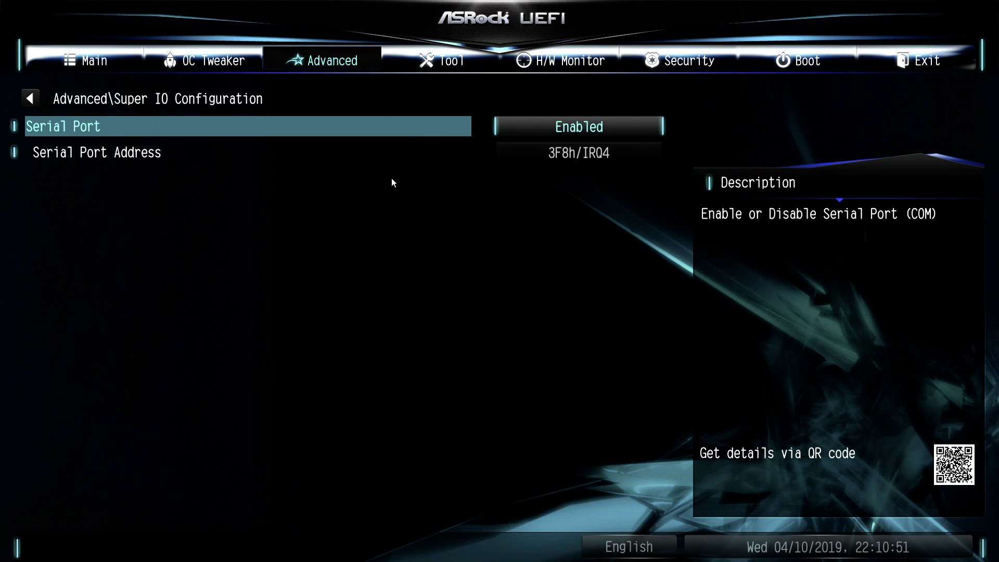
left_click(32, 100)
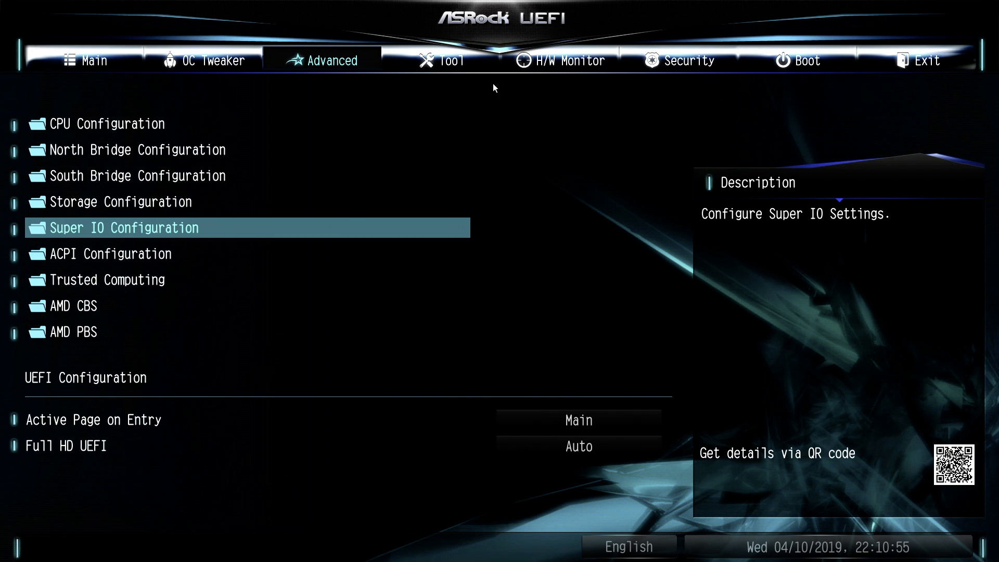
Step: In the UEFI boot settings, set Fast Boot to Disabled
left_click(776, 63)
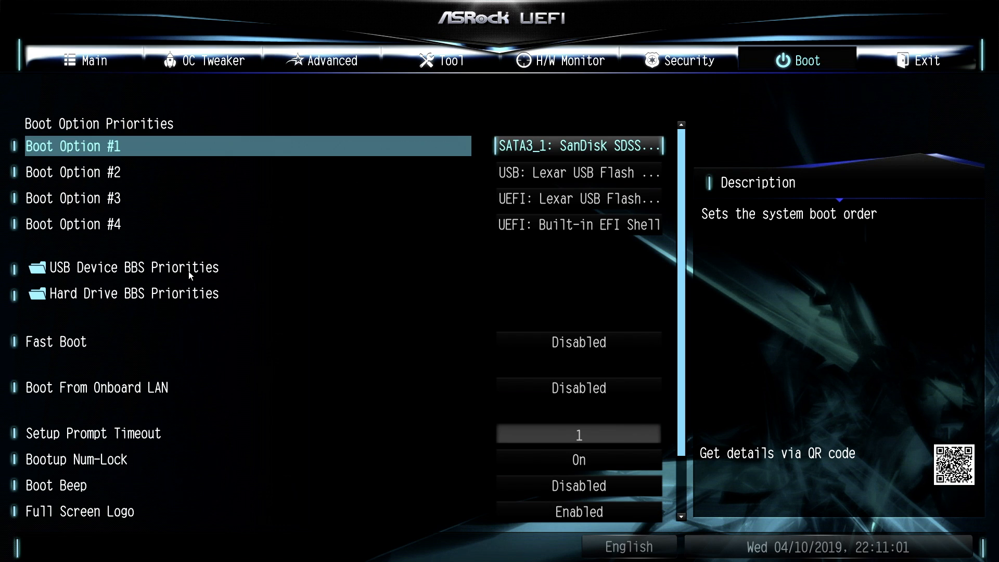
double_click(78, 344)
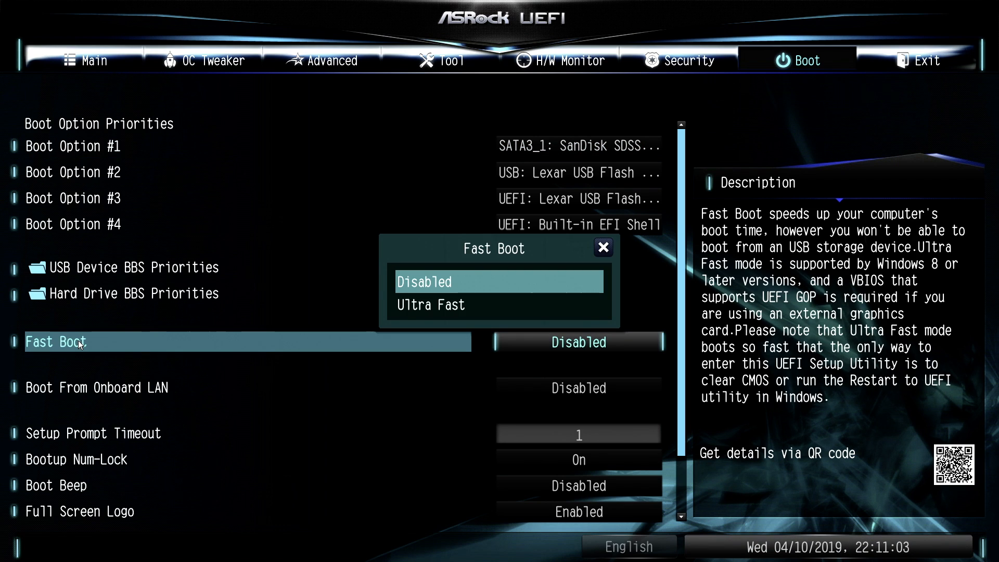
left_click(447, 282)
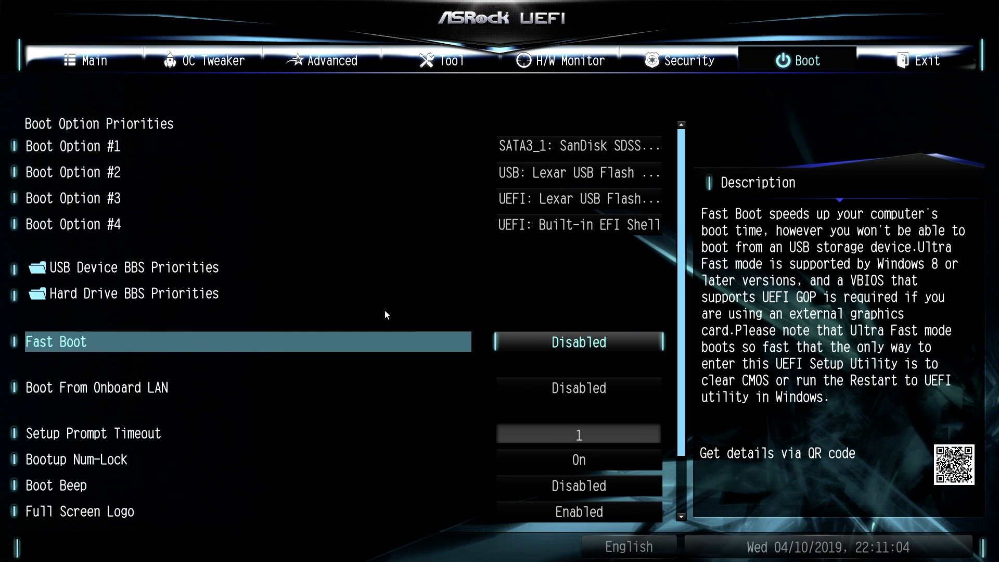
Step: Open the CSM (Compatibility Support Module) page in the boot settings and check the CSM option
key("Down")
key("Down")
key("Down")
key("Down")
key("Down")
key("Down")
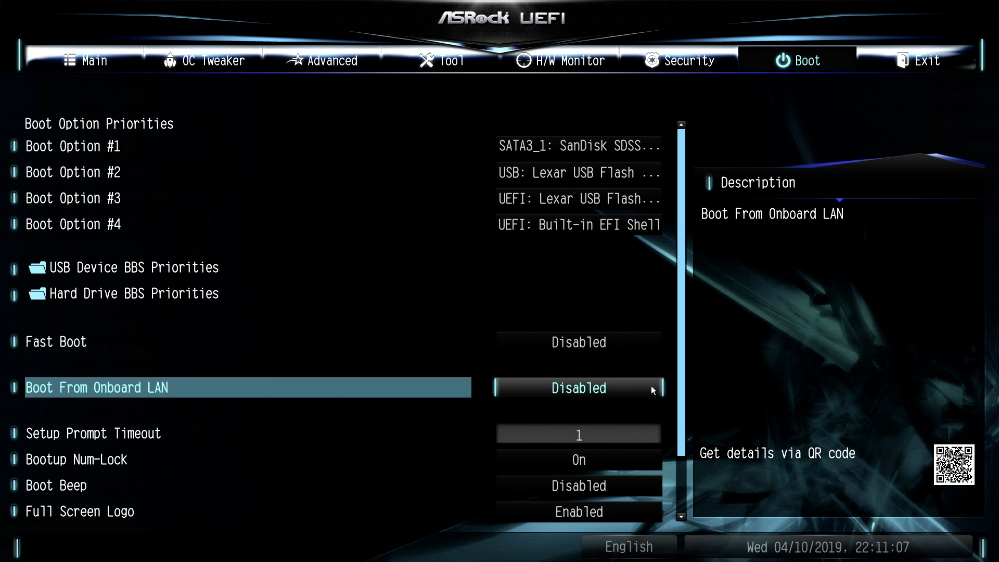
key("Down")
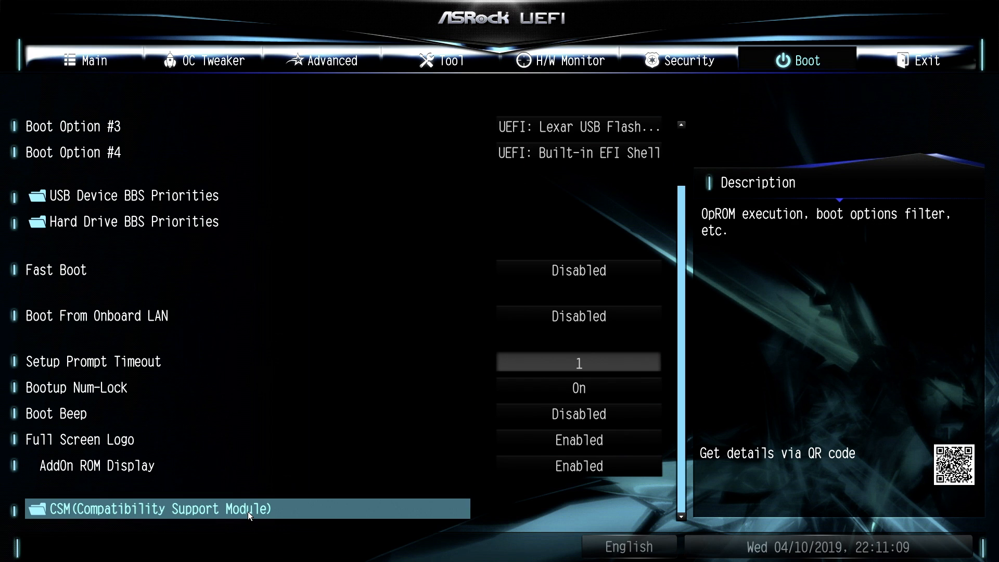
key("Return")
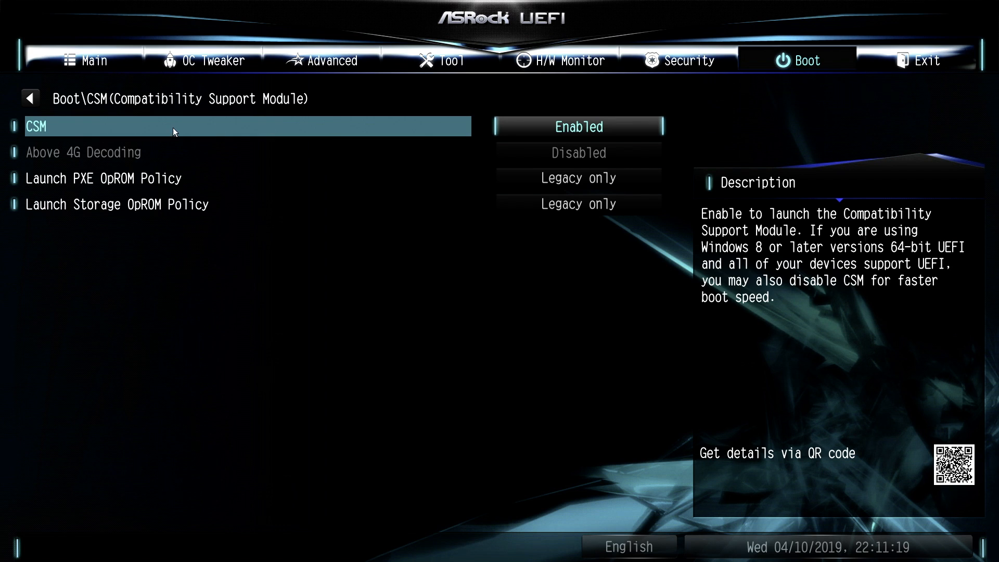
left_click(573, 127)
Step: Save the changes, exit the UEFI setup, and open the boot device selection during the restart
left_click(905, 58)
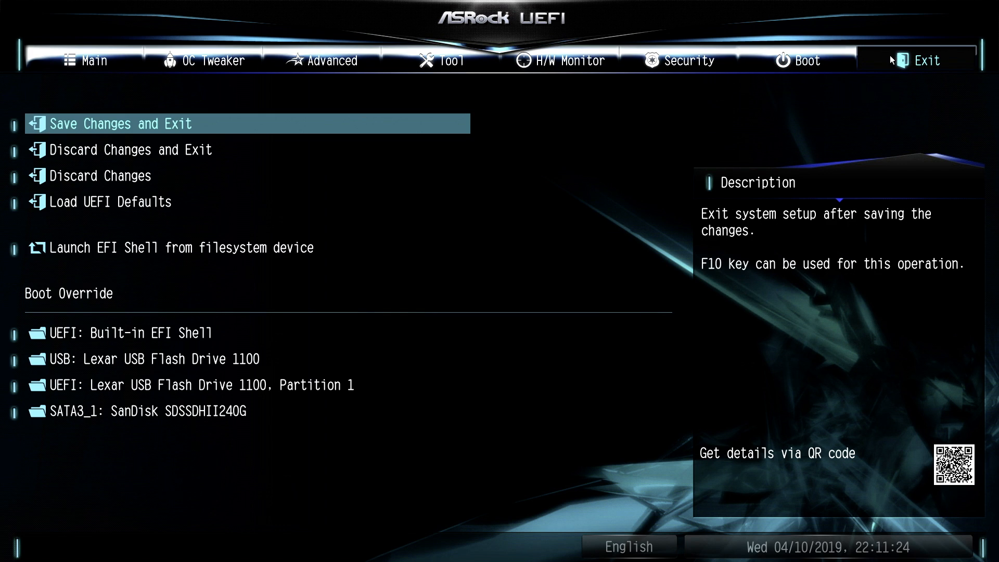
left_click(143, 204)
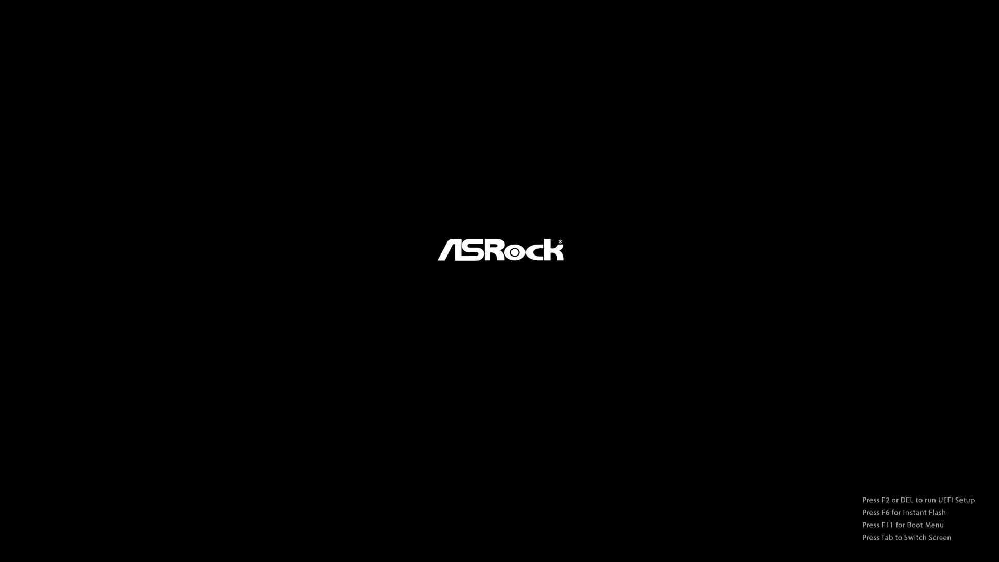
key("F11")
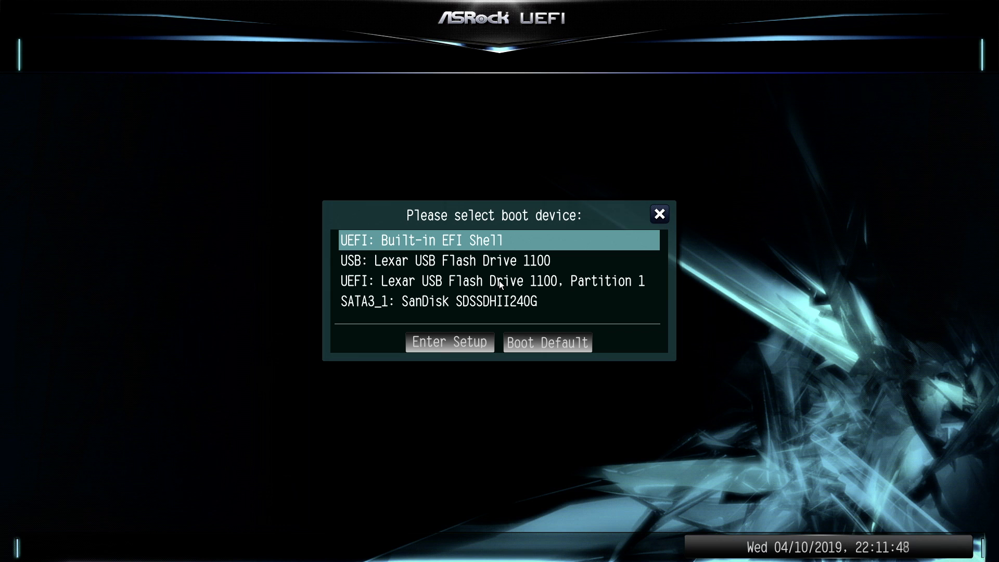
Step: Boot from UEFI: Lexar USB Flash Drive 1100, Partition 1 and start macOS Install from OS X Base System in Clover
key("Down")
key("Down")
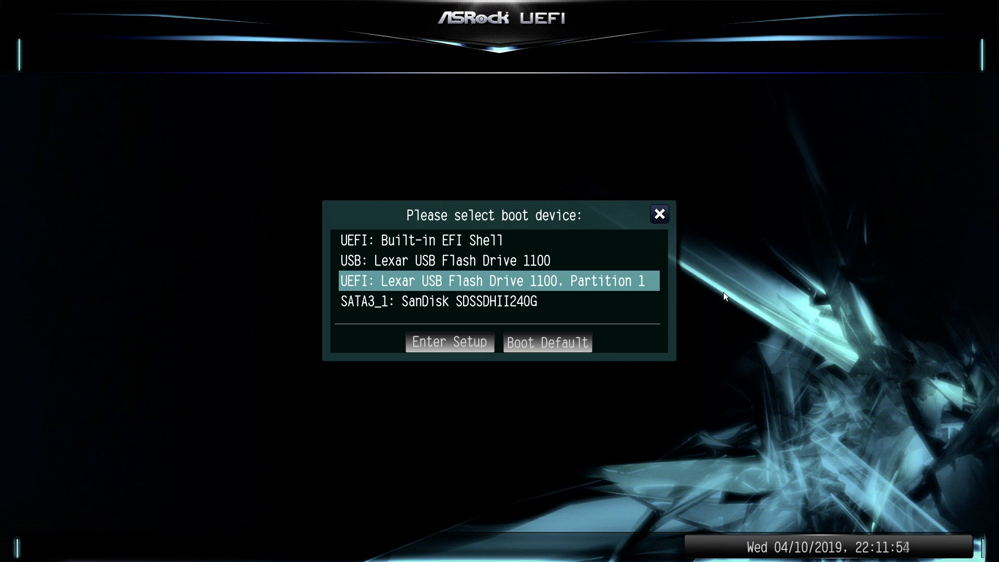
key("Return")
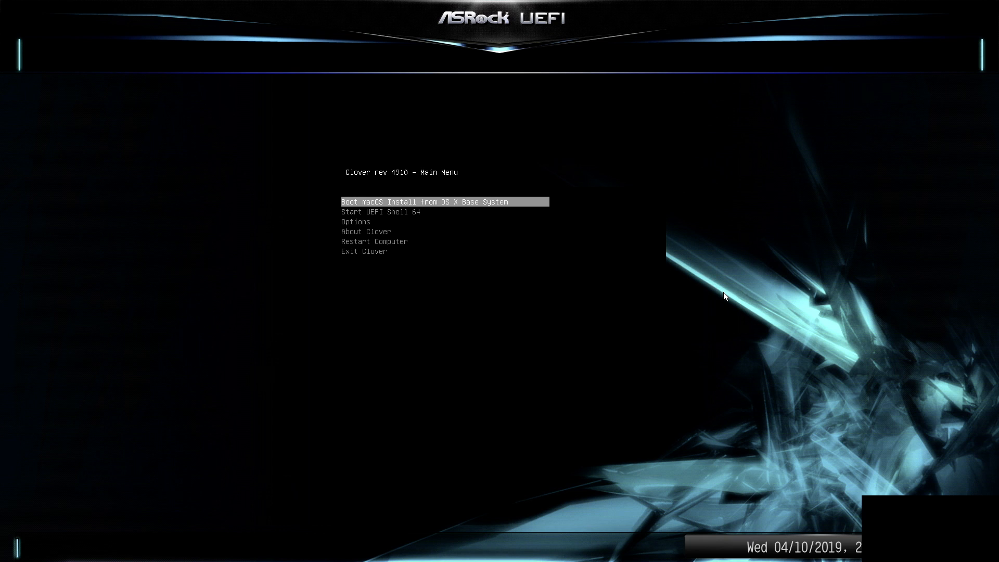
key("Return")
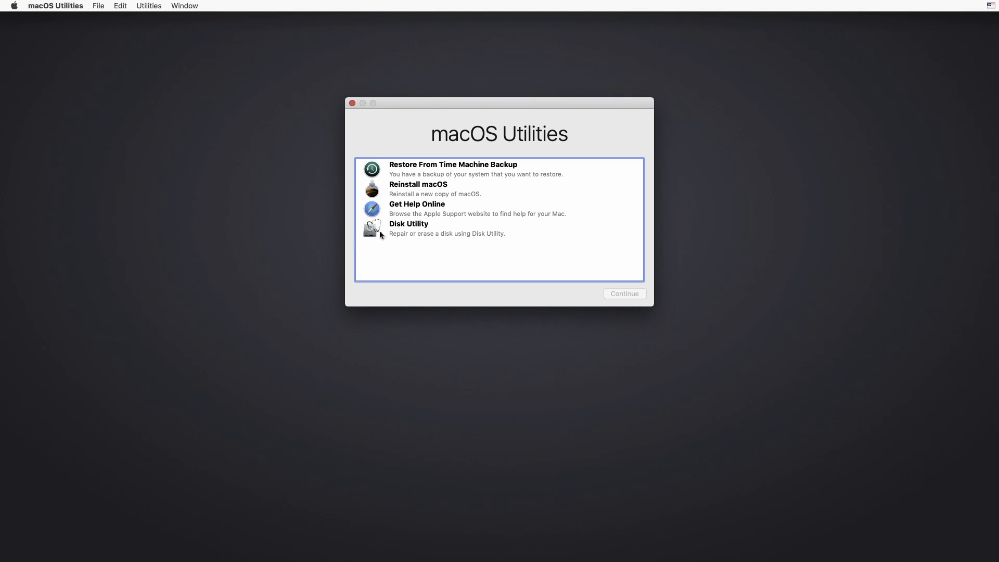
Step: Open Disk Utility from macOS Utilities and list all devices instead of only volumes
left_click(405, 228)
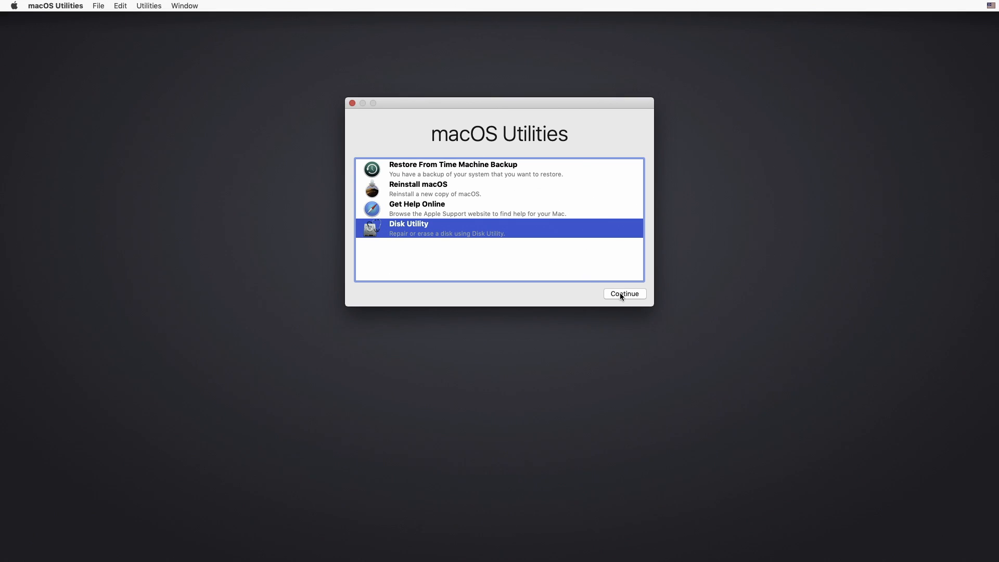
left_click(620, 294)
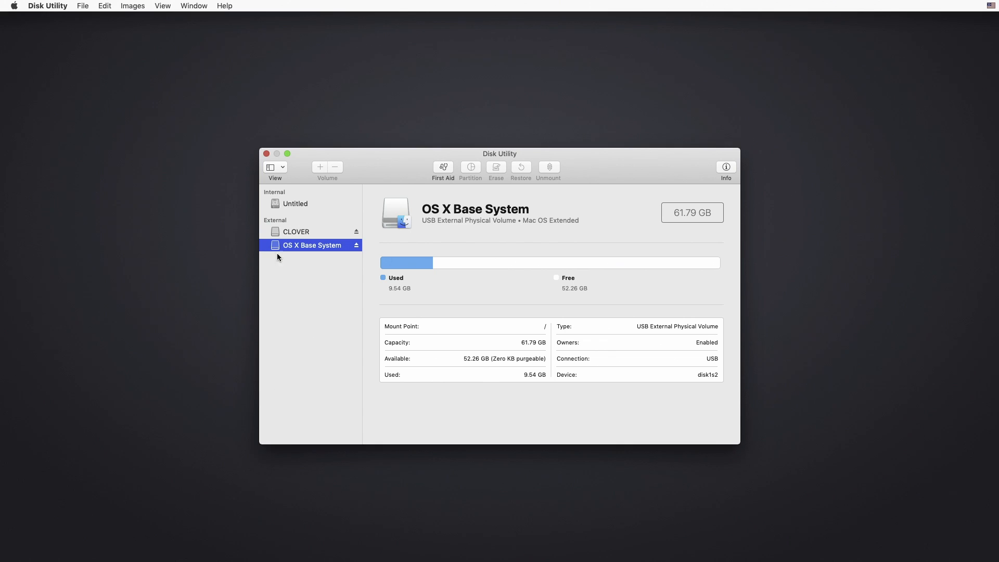
left_click(284, 169)
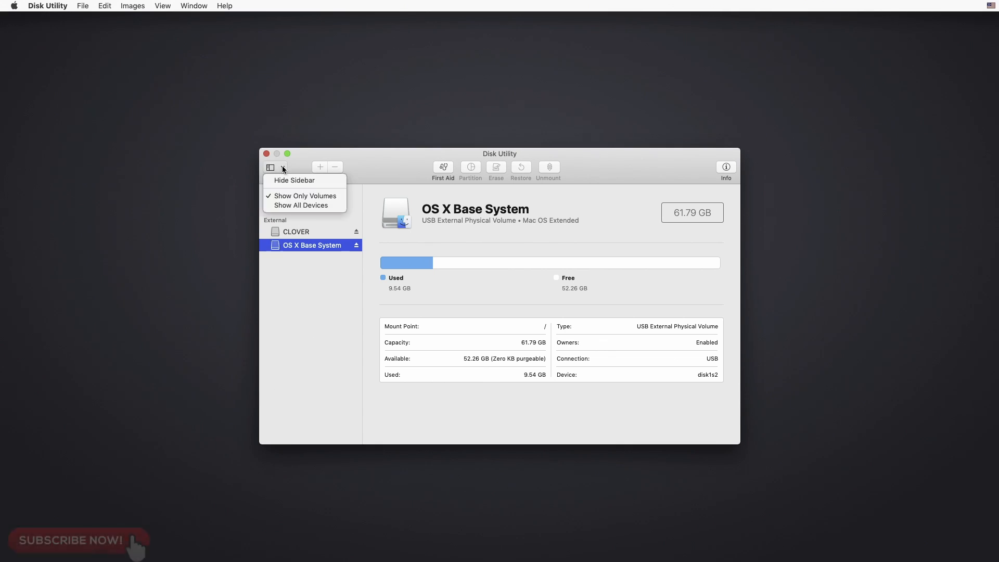
left_click(286, 206)
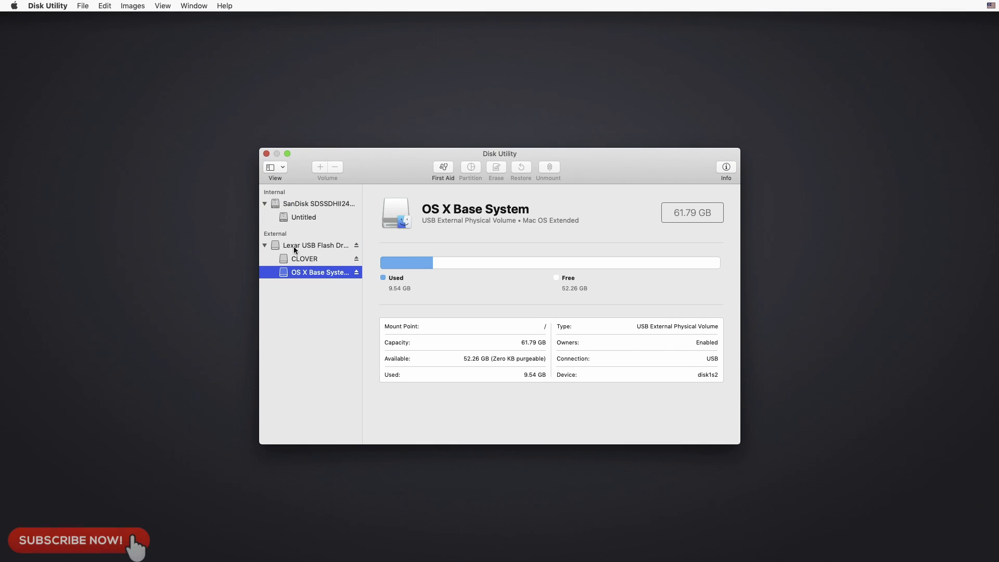
Step: Erase the internal SanDisk drive as "mac" with Mac OS Extended (Journaled) format and GUID Partition Map scheme, and close Disk Utility
left_click(307, 207)
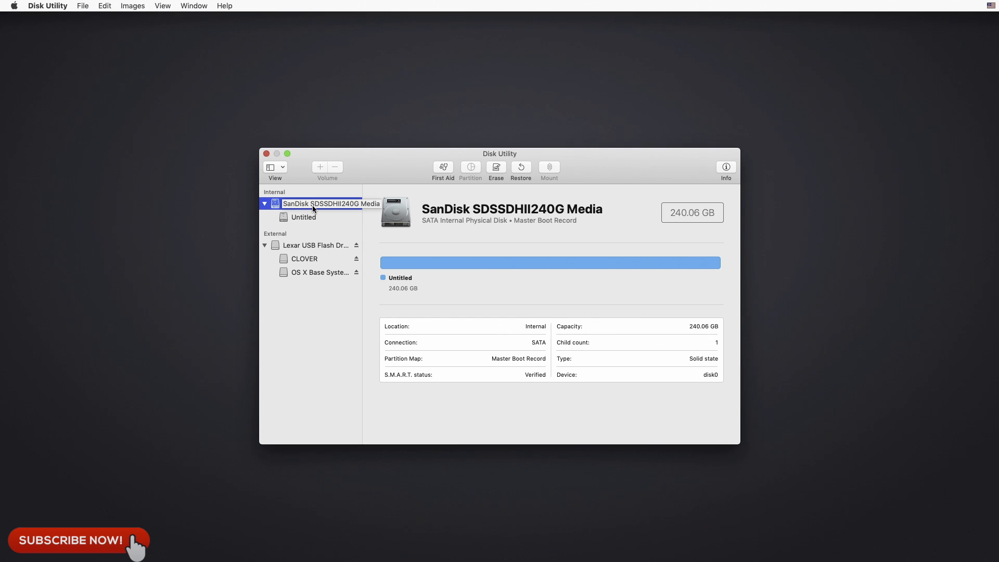
left_click(495, 168)
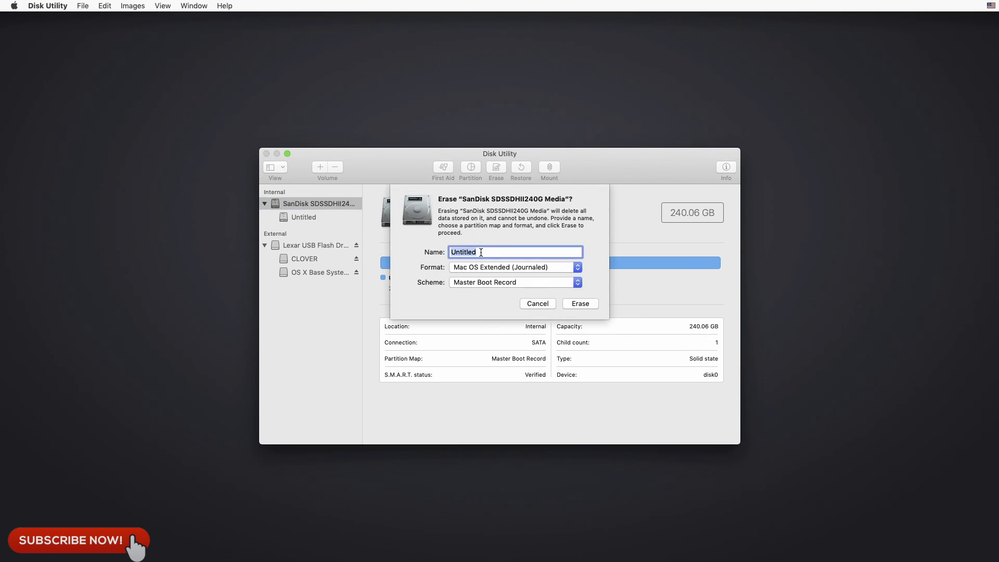
type("mac")
left_click(501, 283)
left_click(497, 272)
left_click(577, 306)
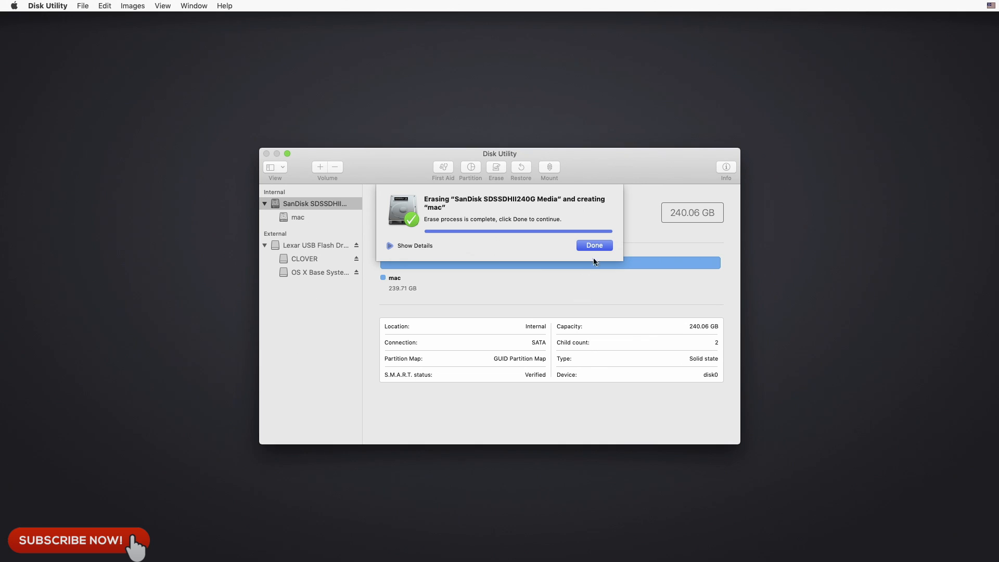
left_click(602, 246)
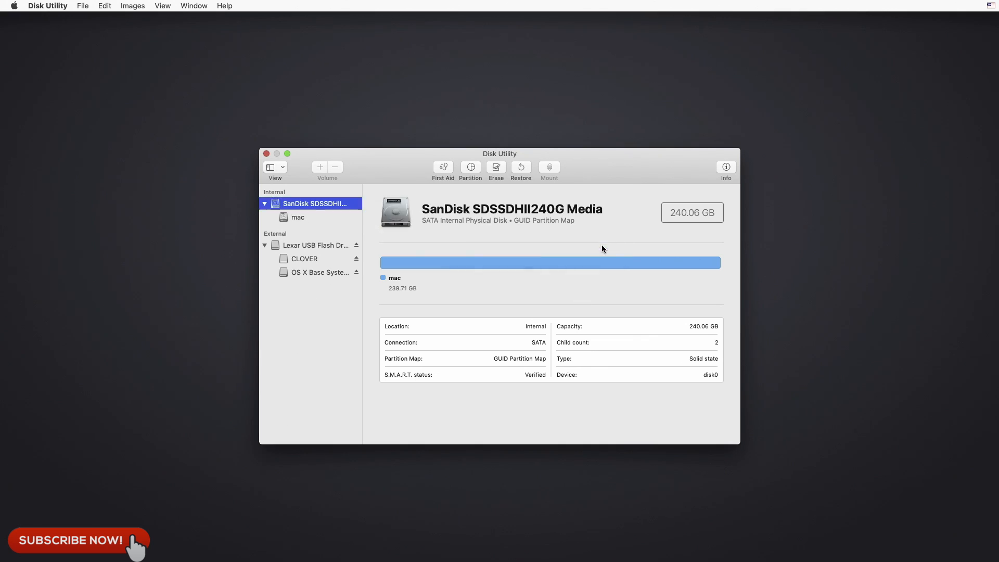
left_click(266, 154)
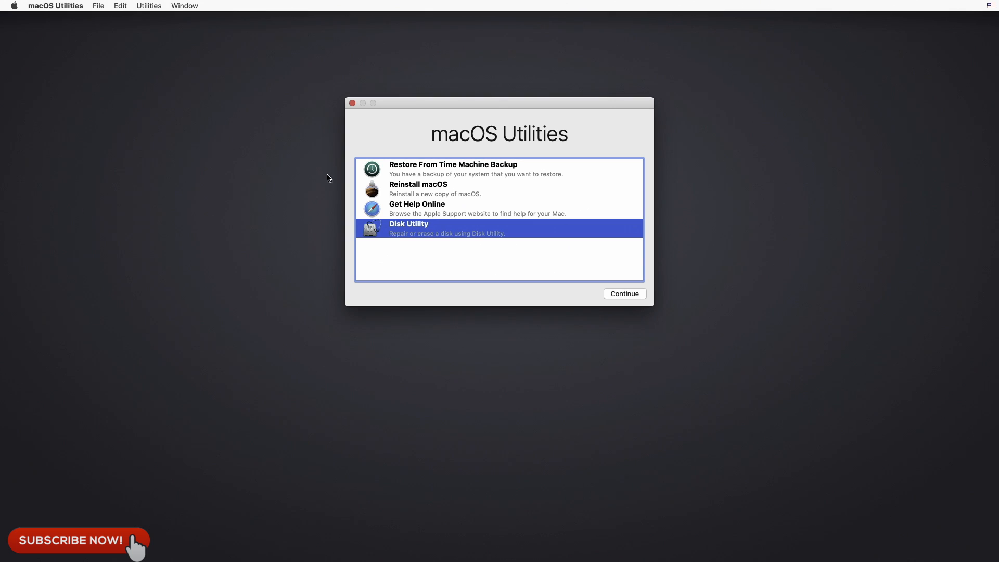
Step: Run Reinstall macOS, agree to the software license terms, and install macOS Mojave on the disk "mac"
left_click(412, 190)
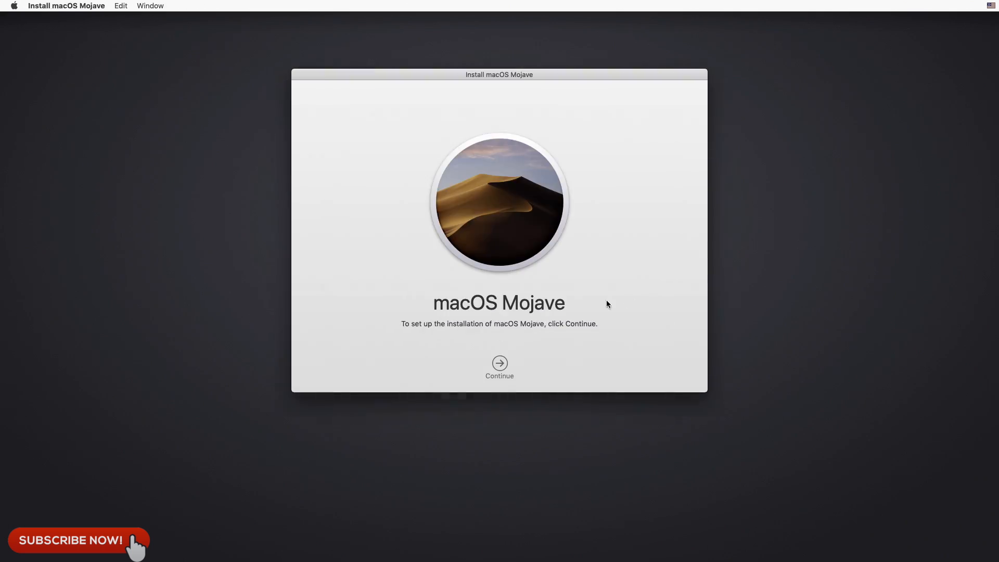
left_click(499, 364)
left_click(523, 361)
left_click(580, 133)
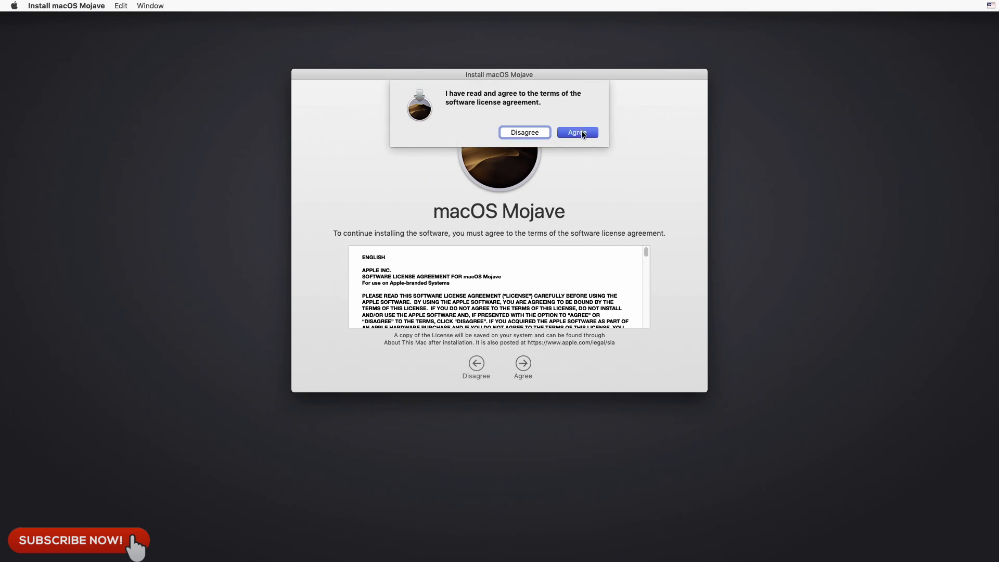
left_click(410, 298)
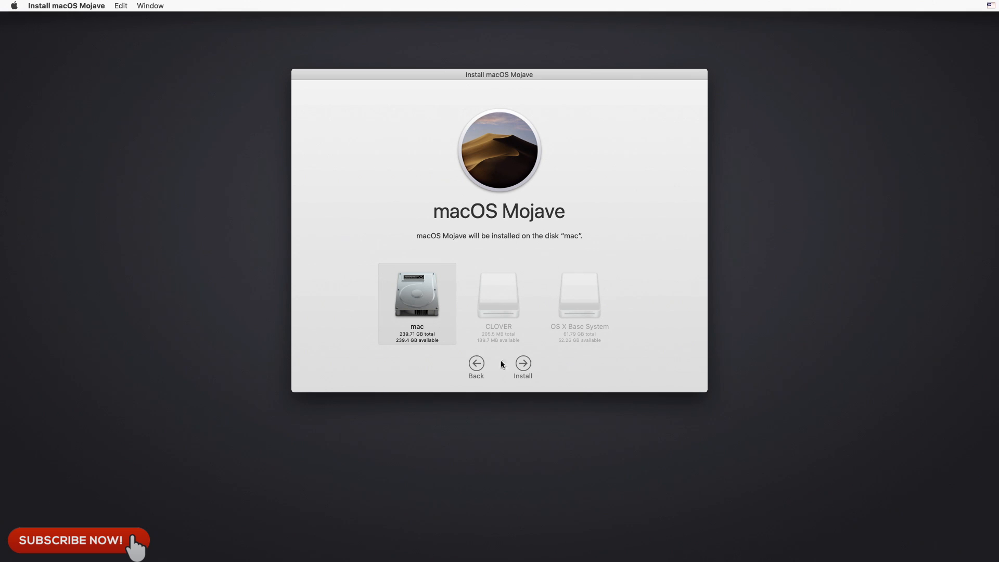
left_click(523, 363)
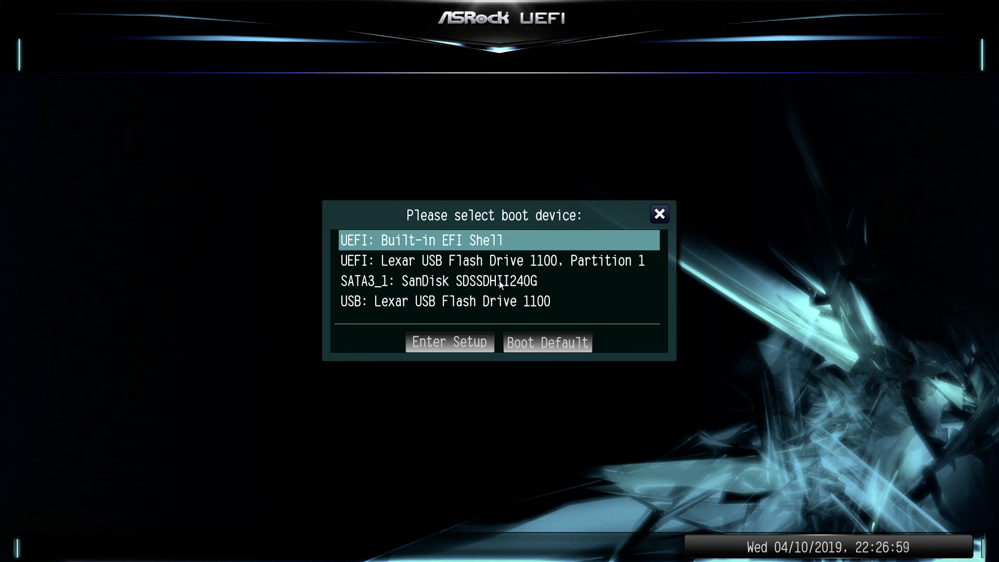
Step: Boot from the Lexar drive's UEFI Partition 1 again and continue with macOS Install from mac in Clover
key("Down")
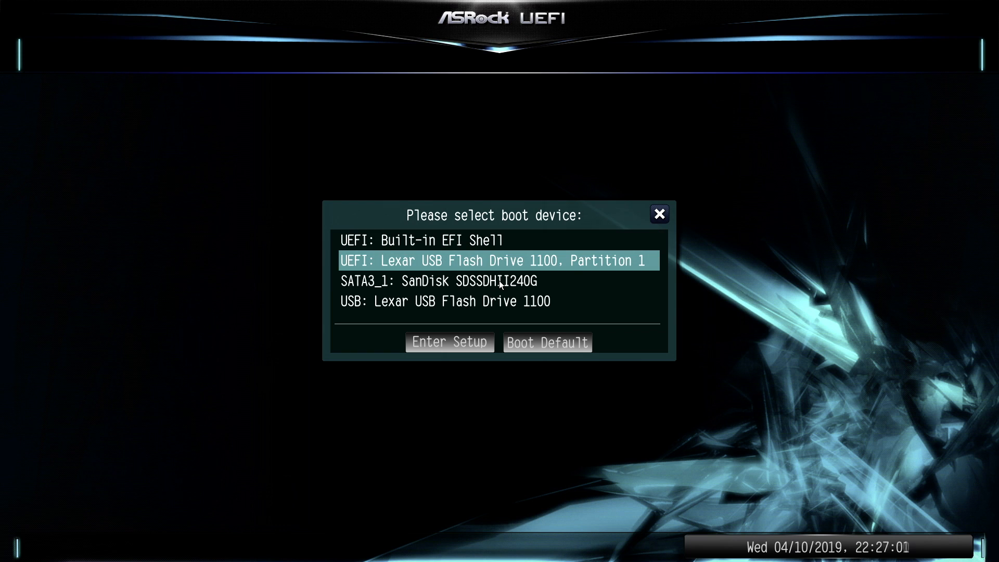
key("Return")
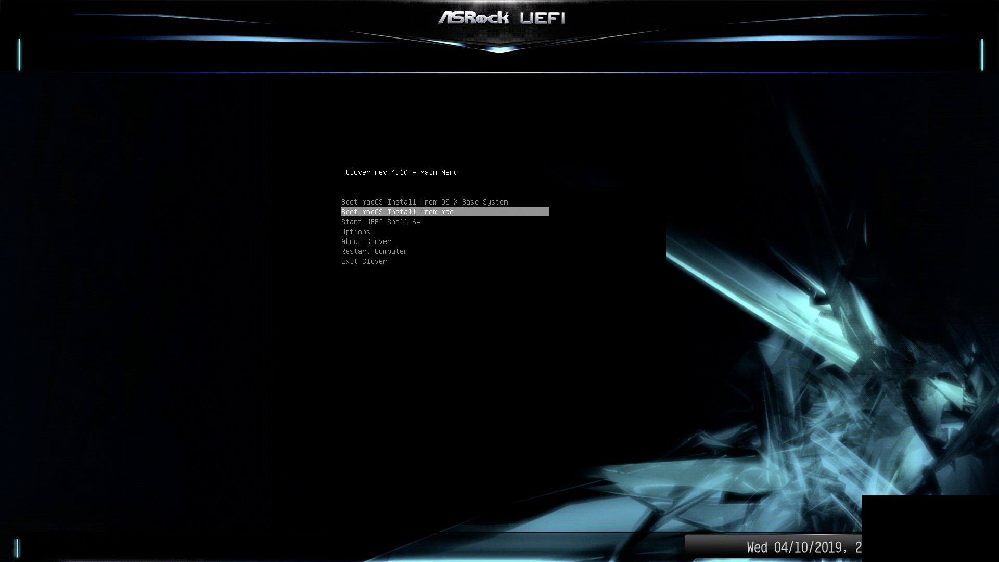
key("Return")
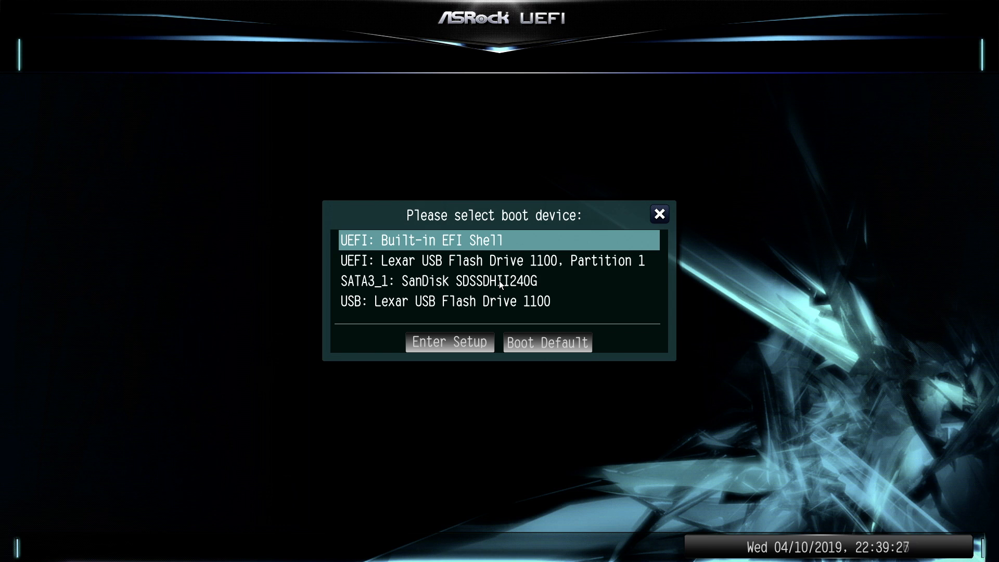
Step: Boot from the Lexar drive's UEFI Partition 1 and start the installed macOS from mac in Clover
key("Down")
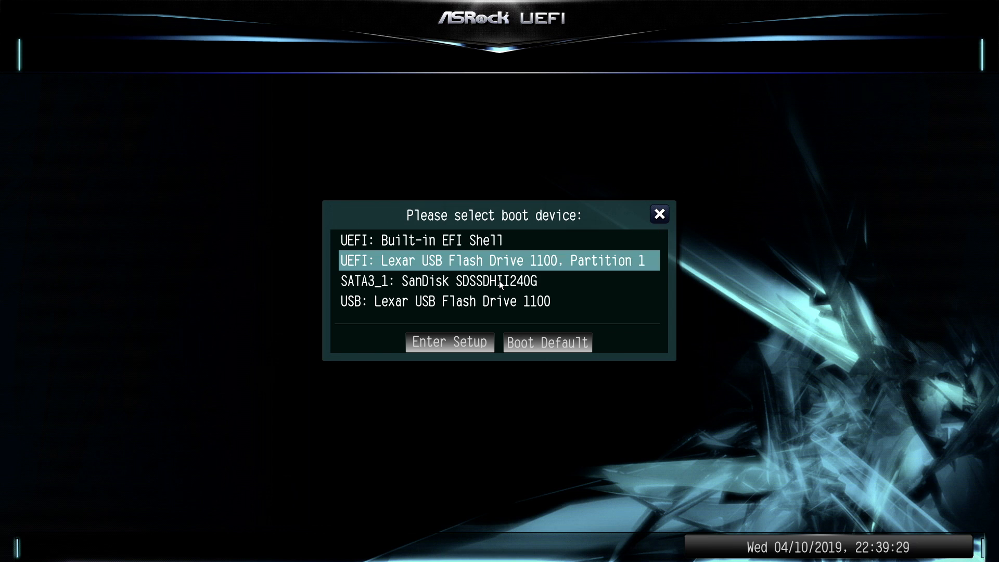
key("Return")
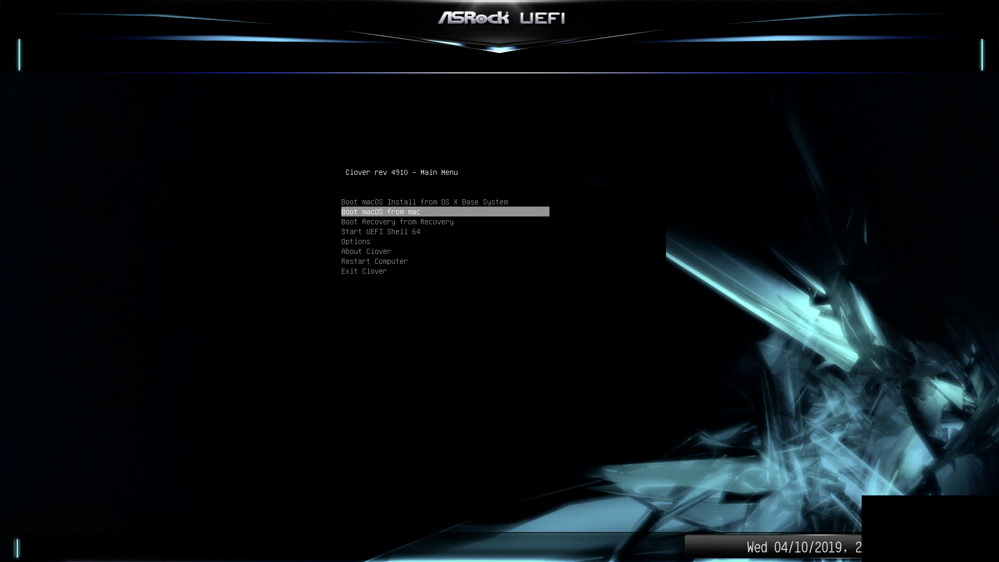
key("Return")
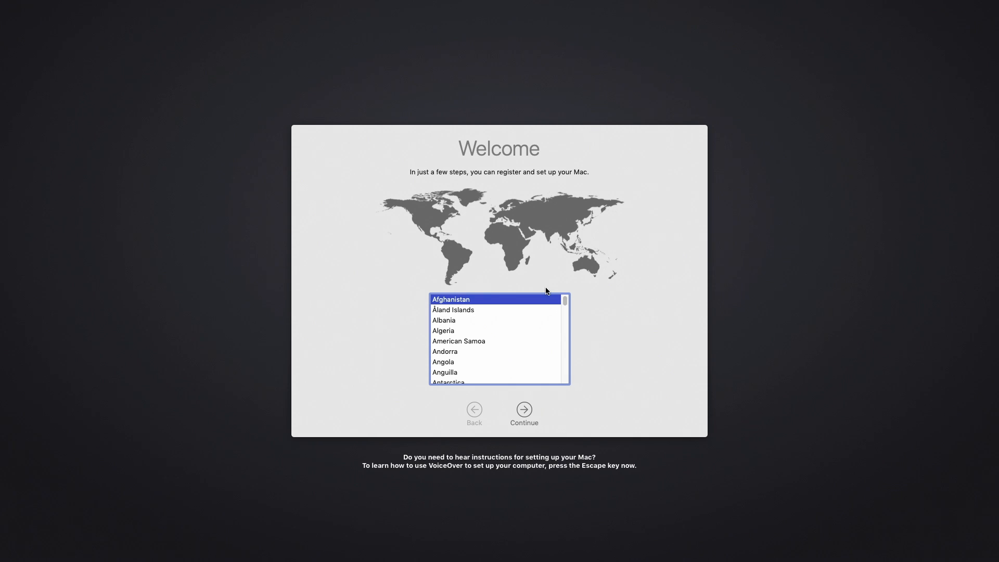
Step: Set the country to United States and accept the U.S. keyboard layout
left_click_drag(565, 300, 565, 374)
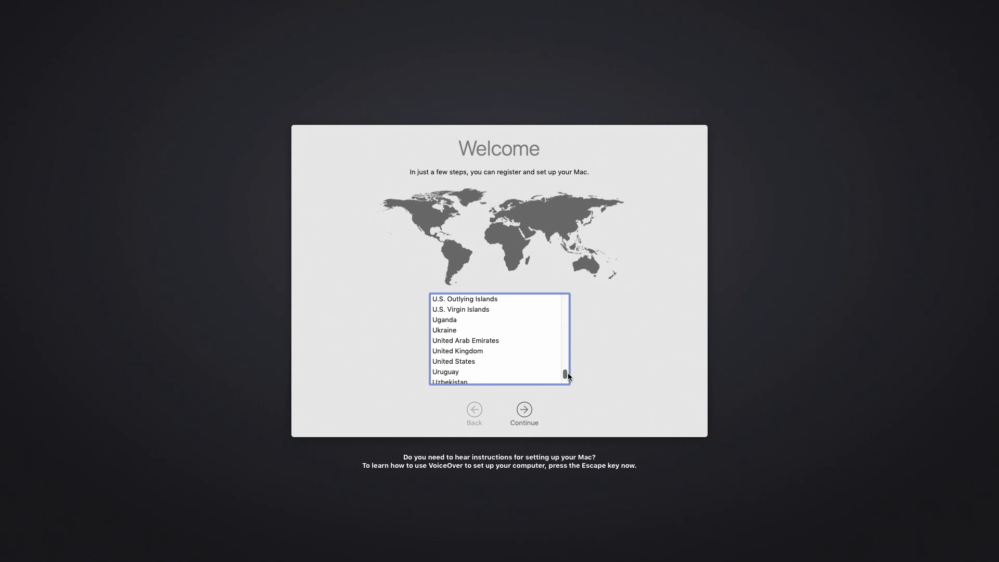
left_click(463, 363)
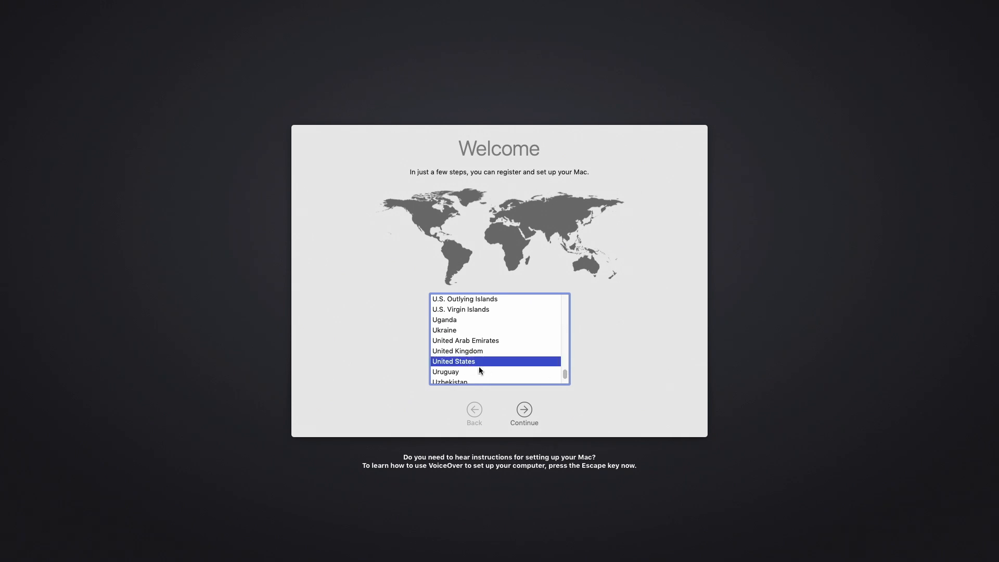
left_click(523, 409)
left_click(525, 410)
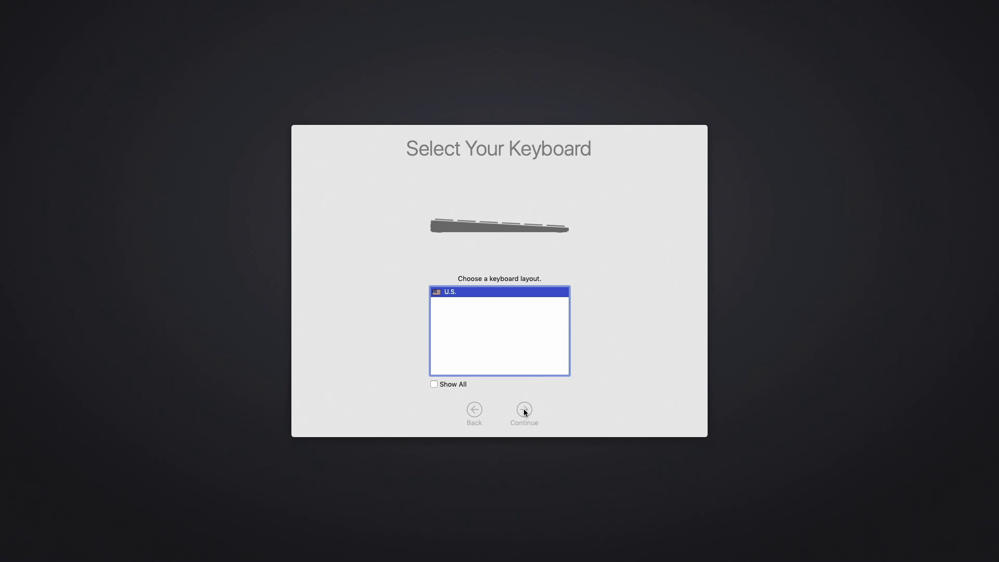
left_click(525, 411)
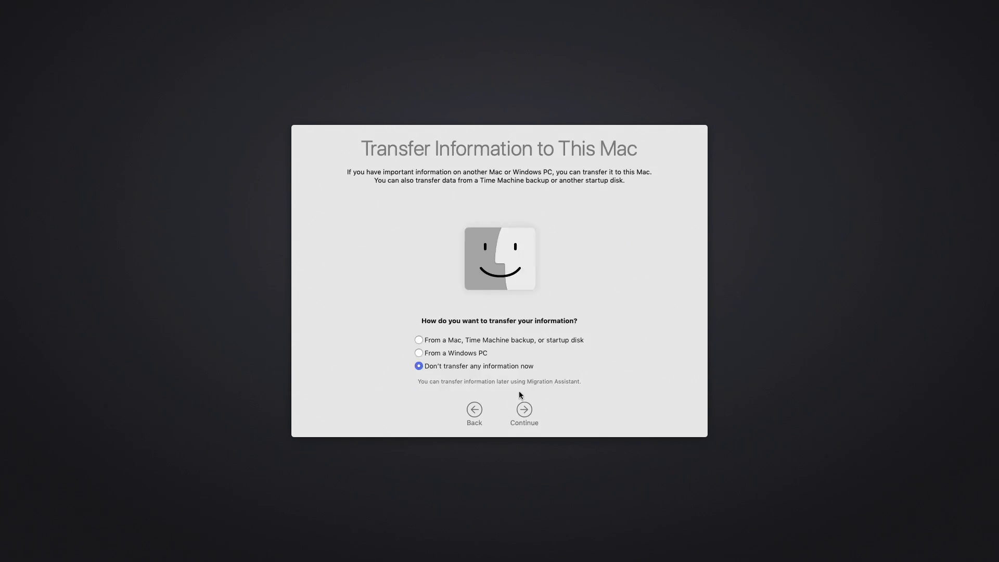
Step: Decline the information transfer and Apple ID sign-in, and agree to the macOS Software License Agreement
left_click(525, 409)
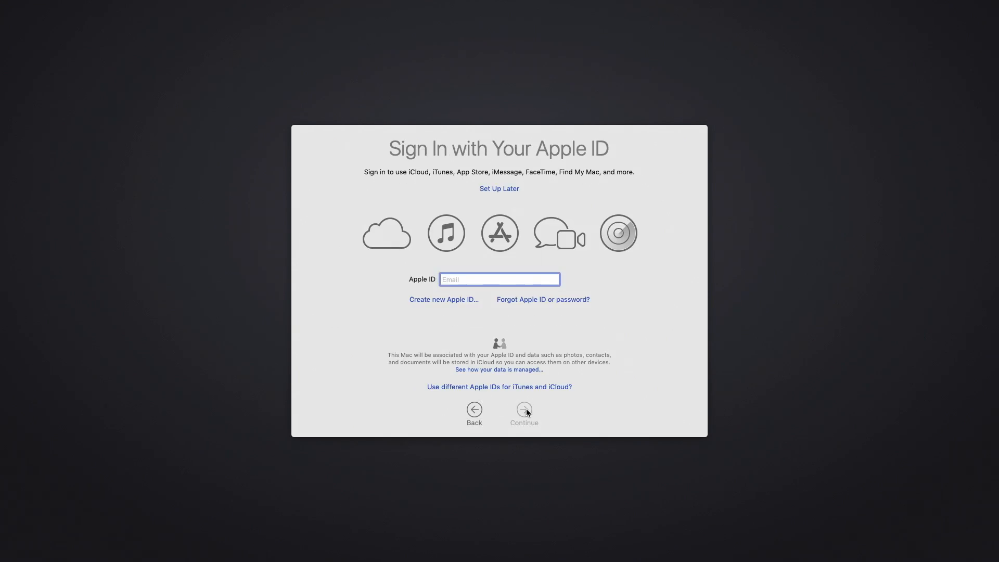
left_click(500, 188)
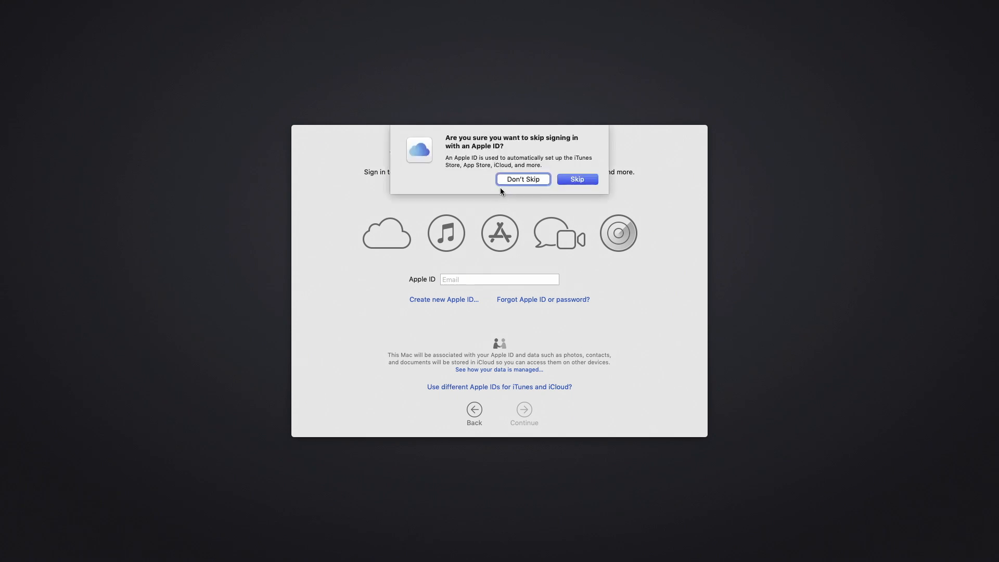
left_click(576, 180)
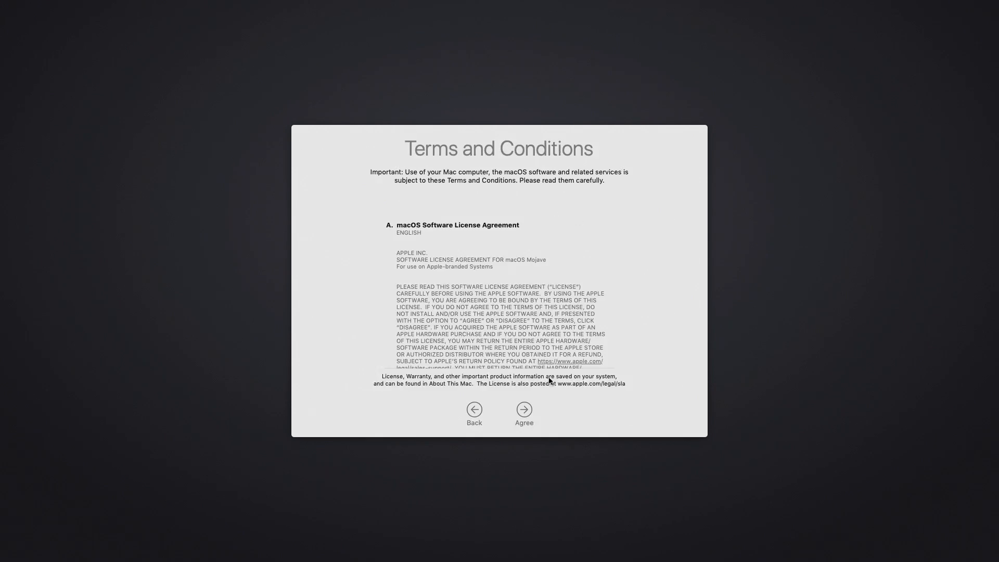
left_click(523, 411)
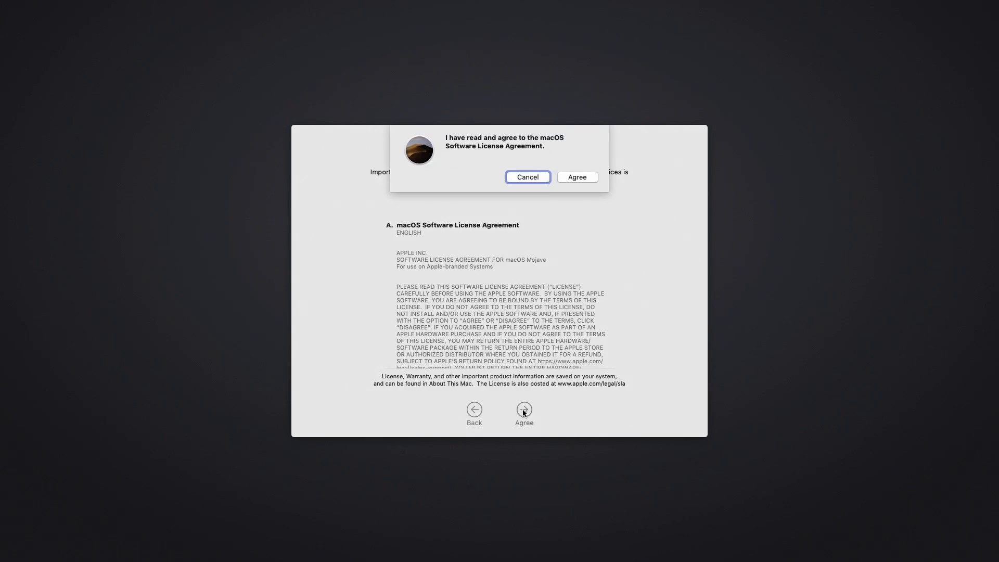
left_click(580, 178)
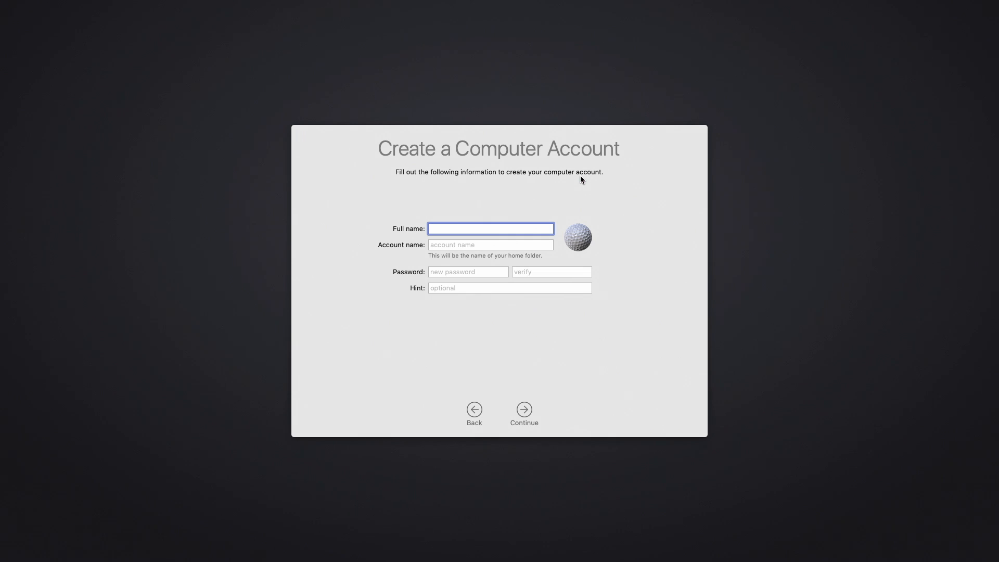
Step: Create the computer account with full name and account name "test", entering and verifying the account password
type("test")
left_click(460, 245)
left_click(448, 273)
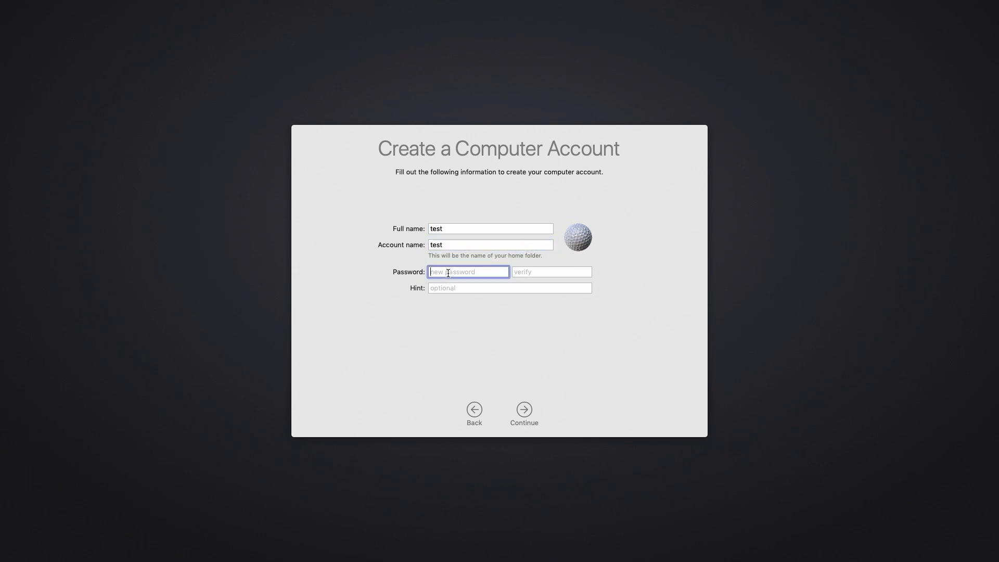
type("••••••")
left_click(520, 271)
type("••••••")
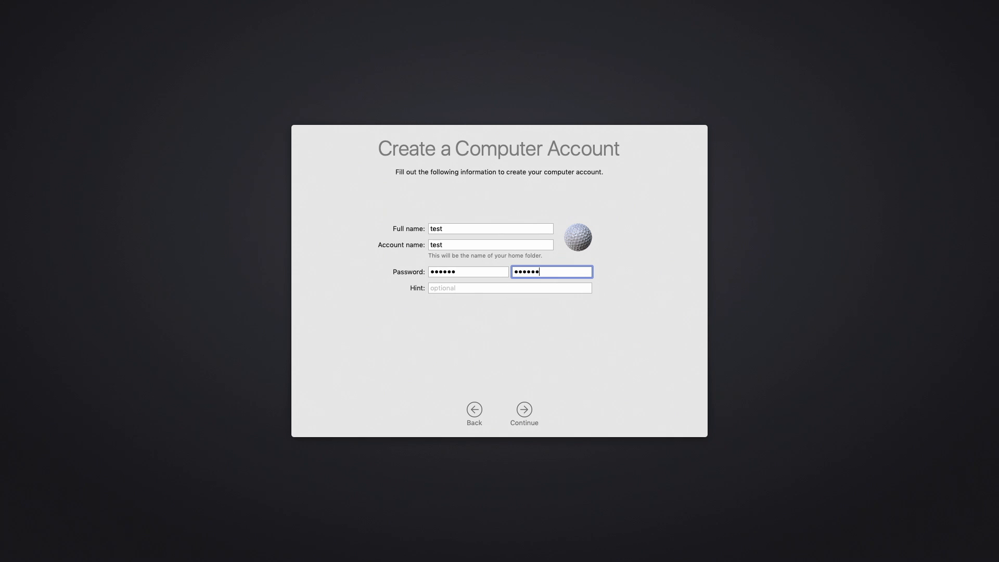
left_click(525, 411)
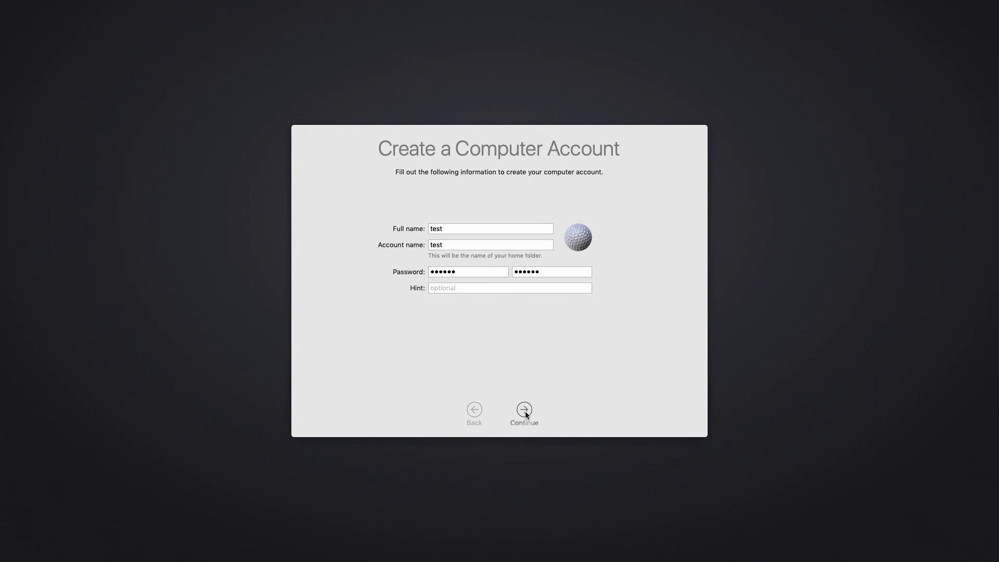
left_click(526, 411)
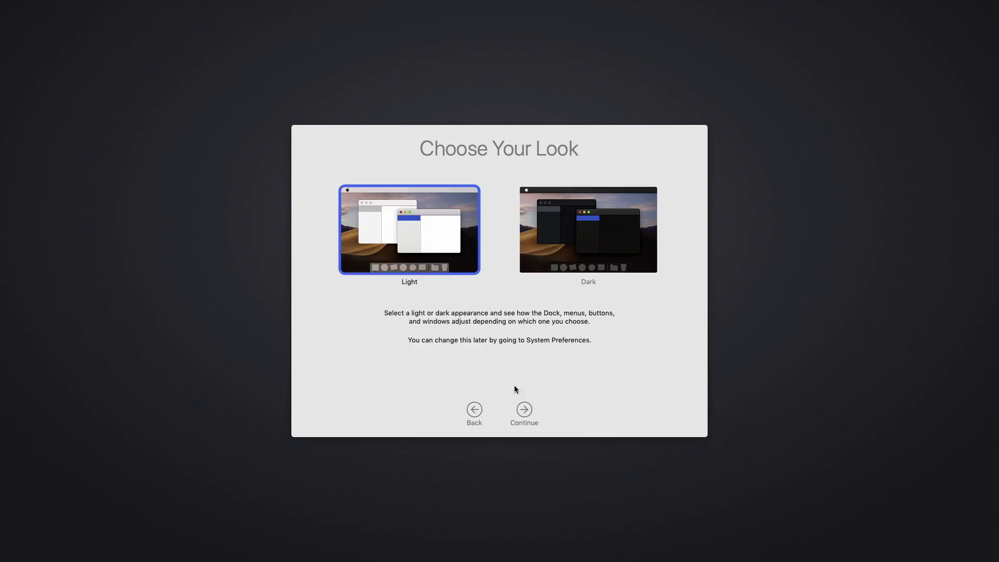
Step: Choose the Dark look for macOS and dismiss the Keyboard Setup Assistant without identifying a keyboard
left_click(562, 252)
left_click(524, 411)
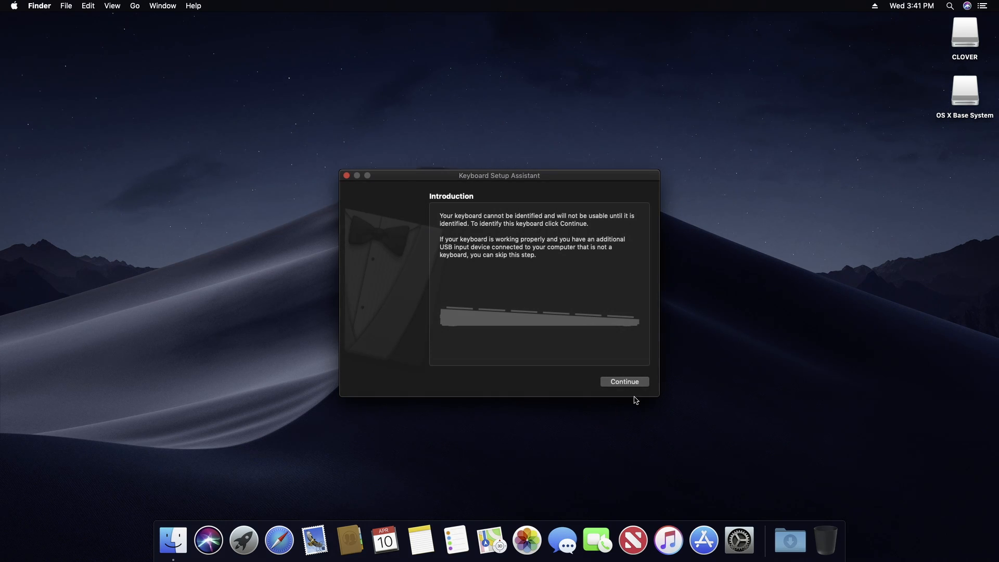
left_click(347, 176)
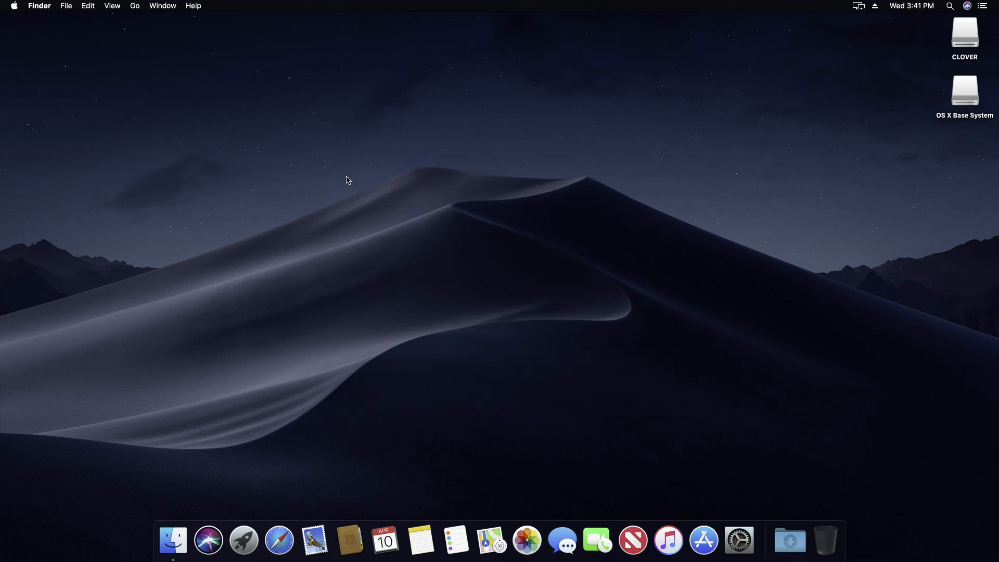
Step: Switch to Safari and search the web for "clover configurator"
left_click(279, 540)
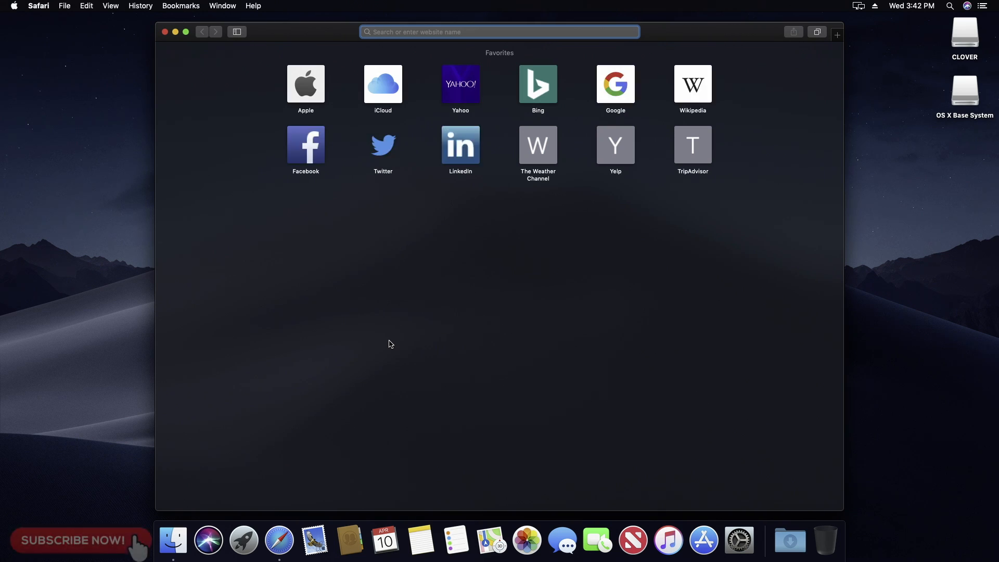
type("clover con")
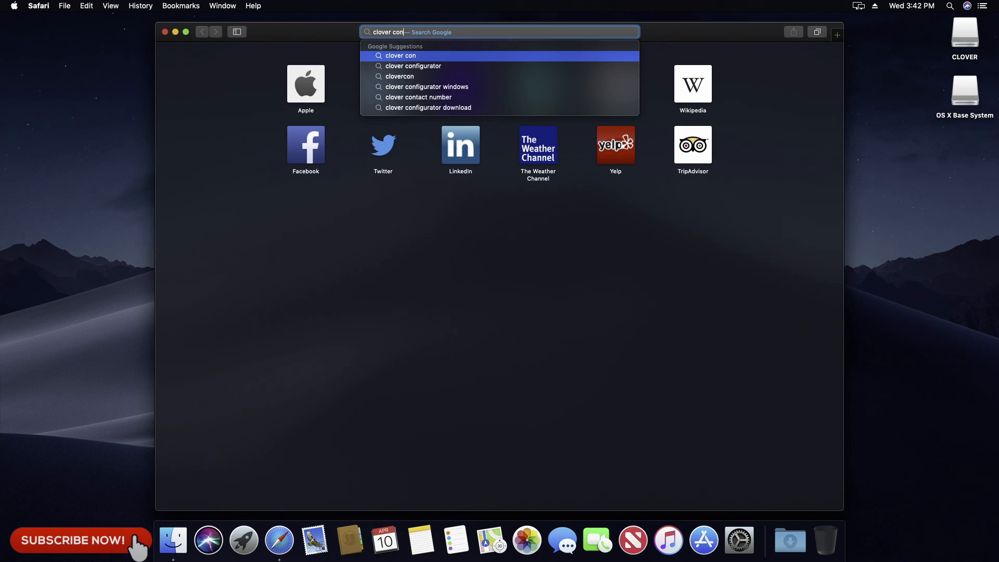
key("Down")
key("Return")
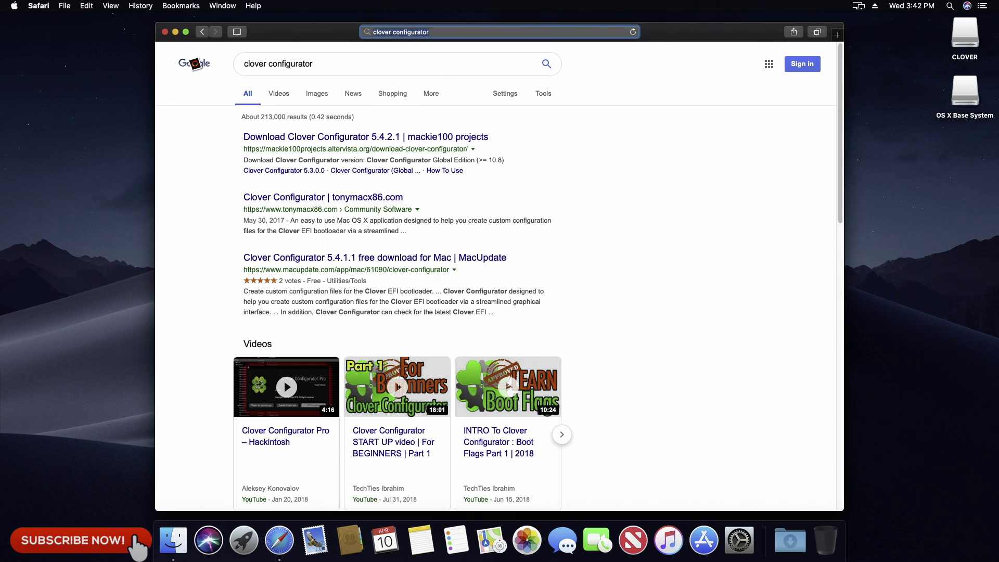
Step: Open the mackie100 projects search result and go to the Clover Configurator (Global Edition) download page
left_click(322, 137)
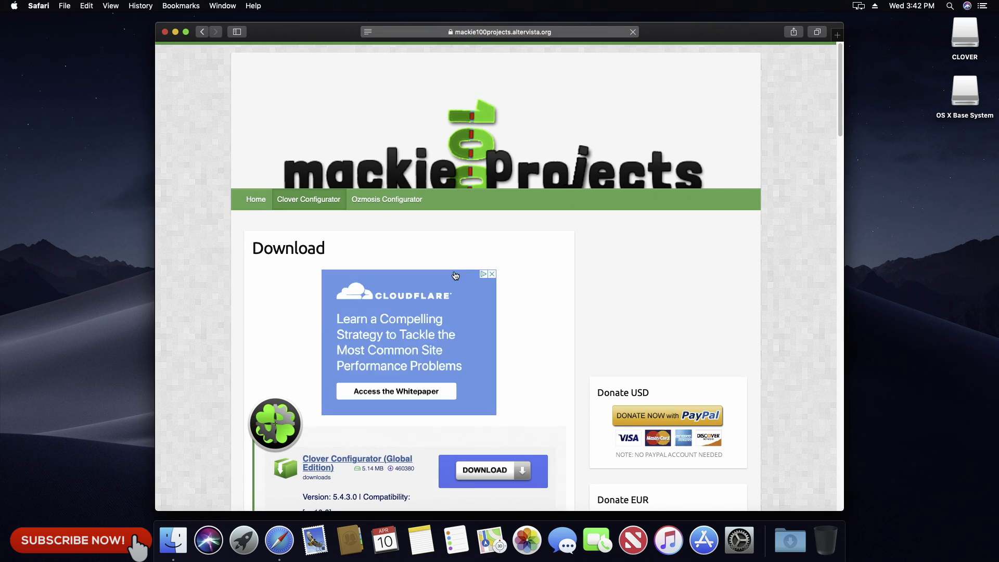
scroll(456, 278, "down", 4)
scroll(456, 278, "down", 1)
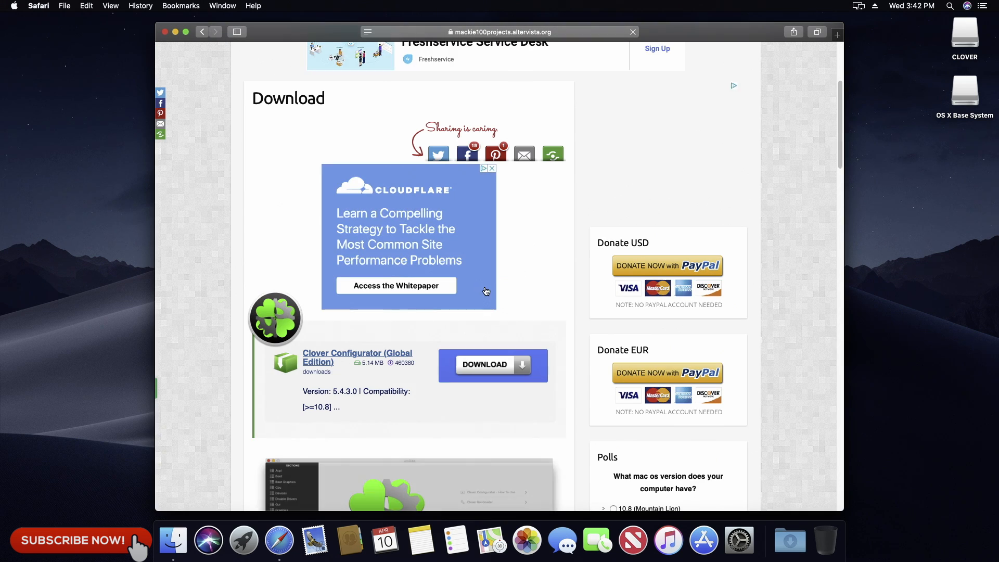
left_click(380, 360)
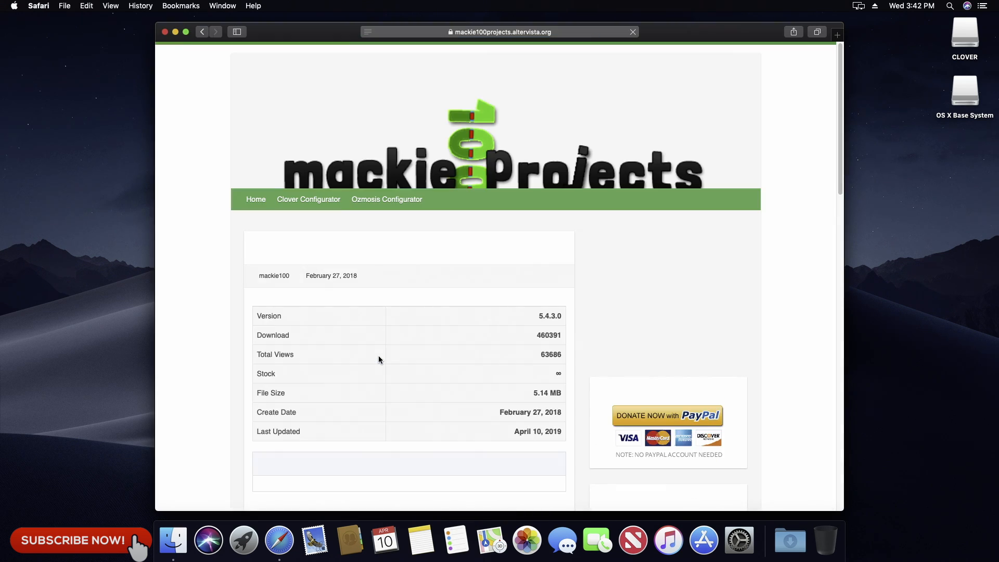
Step: Solve the crosswalks captcha and download Clover Configurator 5.4.3.0
scroll(387, 359, "down", 4)
left_click(275, 328)
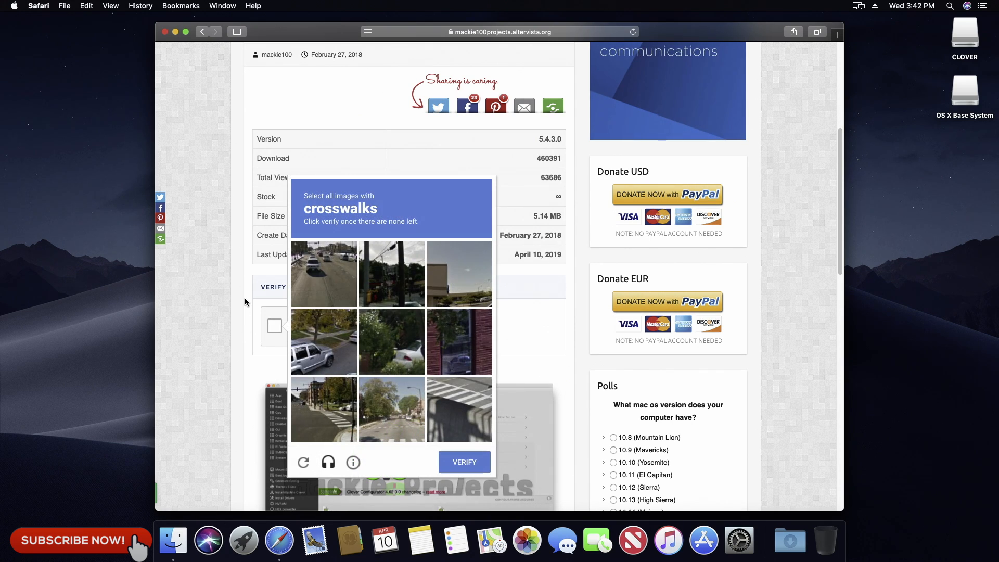
left_click(393, 409)
left_click(457, 398)
left_click(323, 408)
left_click(440, 467)
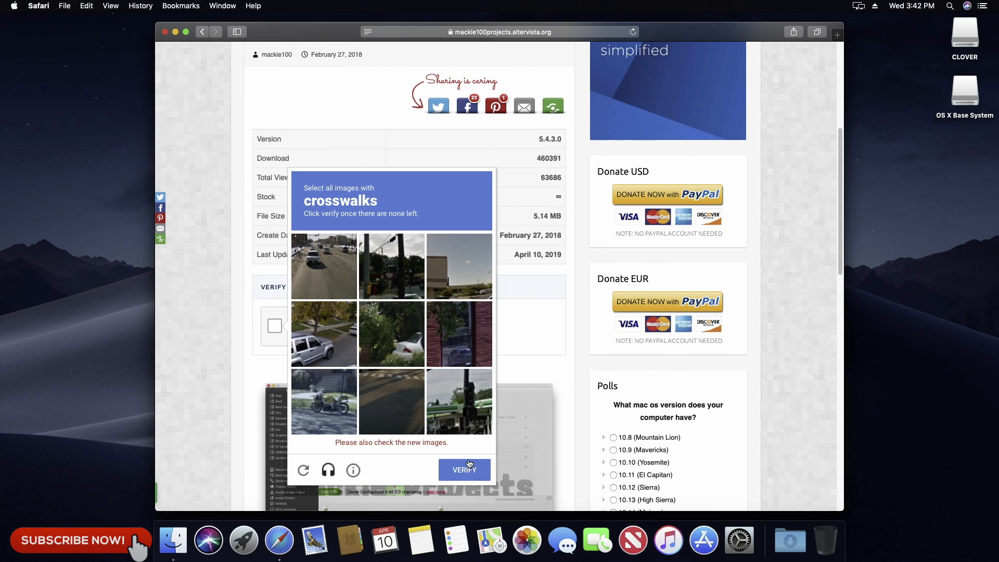
left_click(385, 397)
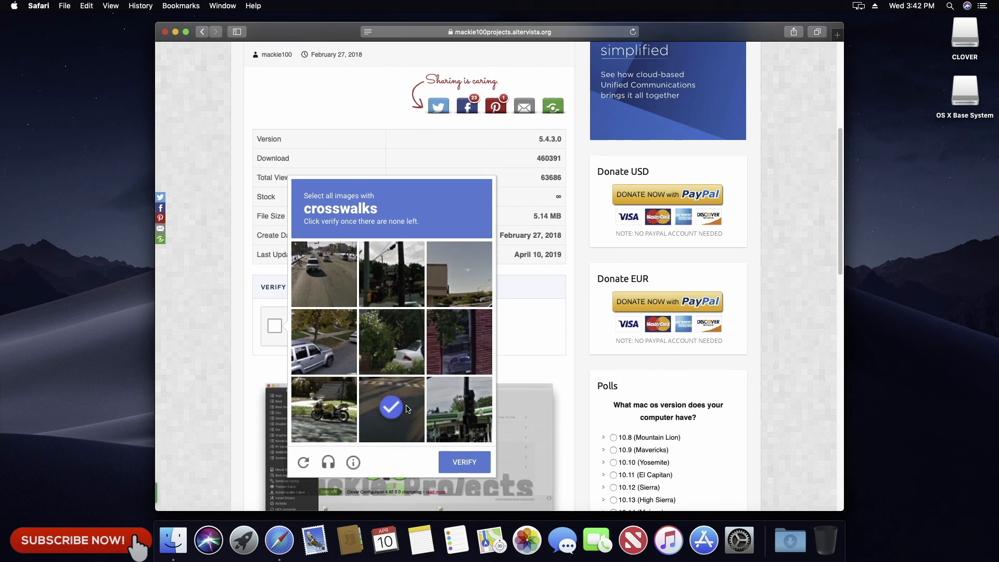
left_click(473, 463)
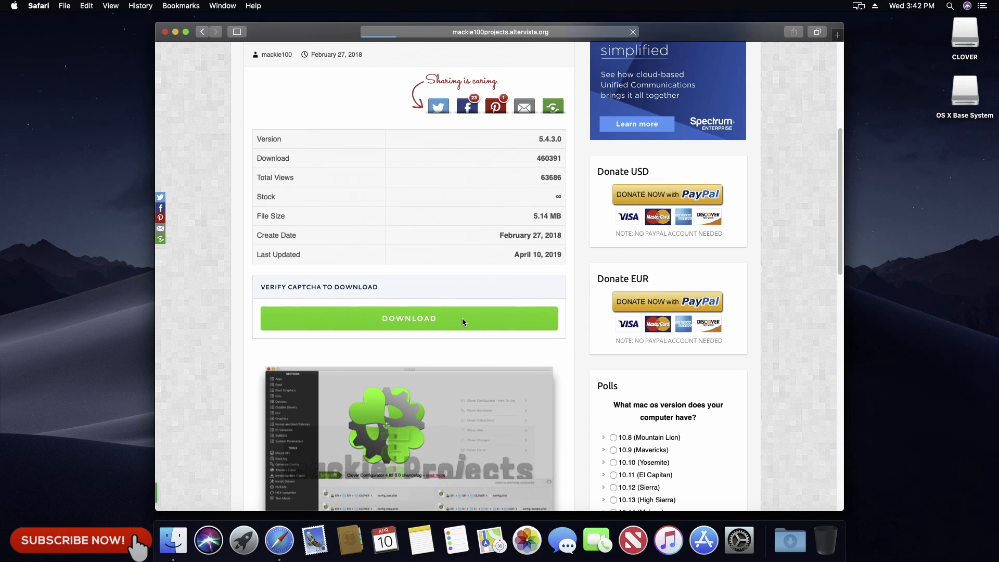
left_click(462, 318)
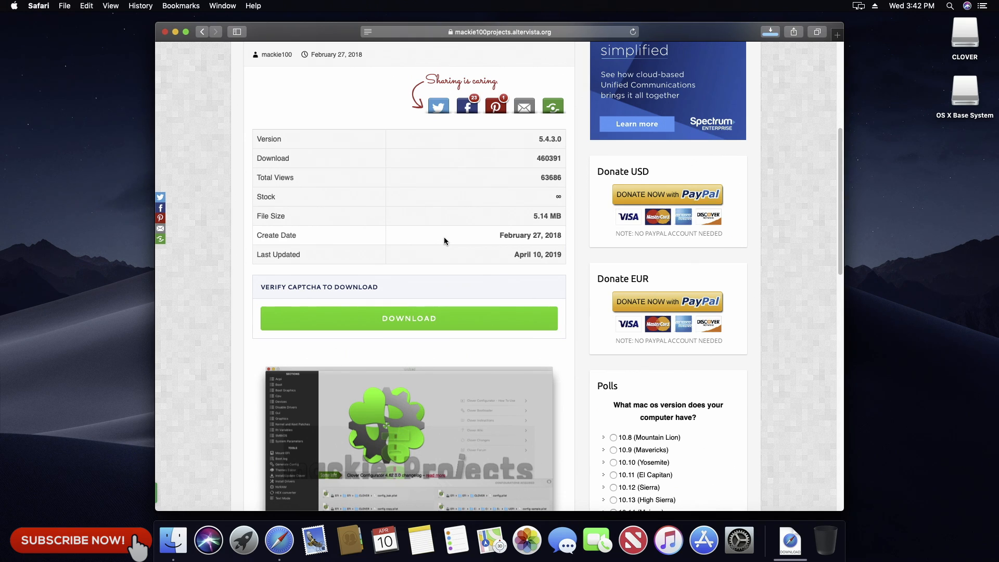
Step: Close the Safari window and try to open the downloaded Clover Configurator app
left_click(165, 33)
left_click(789, 550)
left_click(792, 505)
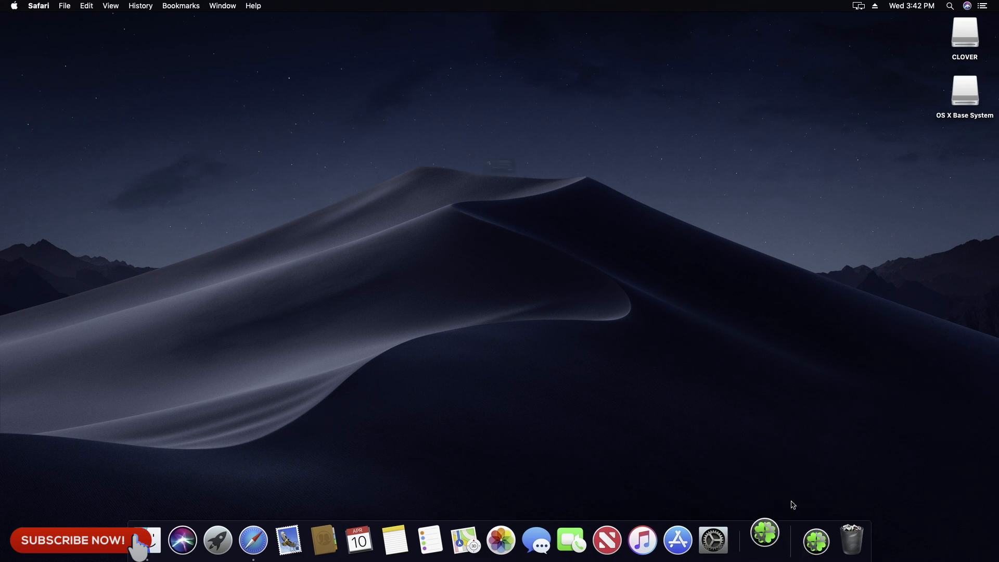
left_click(578, 203)
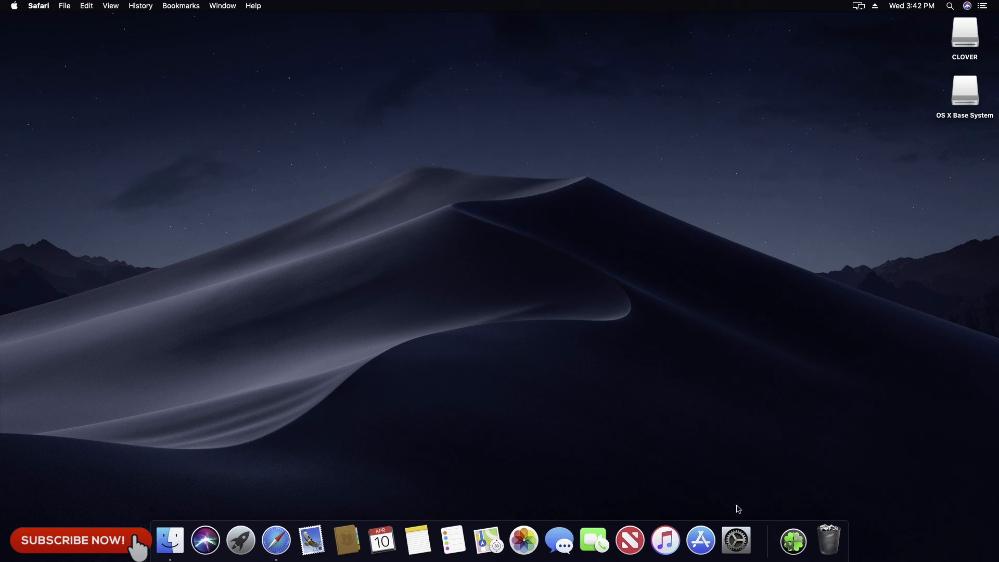
Step: Allow Clover Configurator to open anyway in the Security & Privacy preferences and launch it
left_click(745, 538)
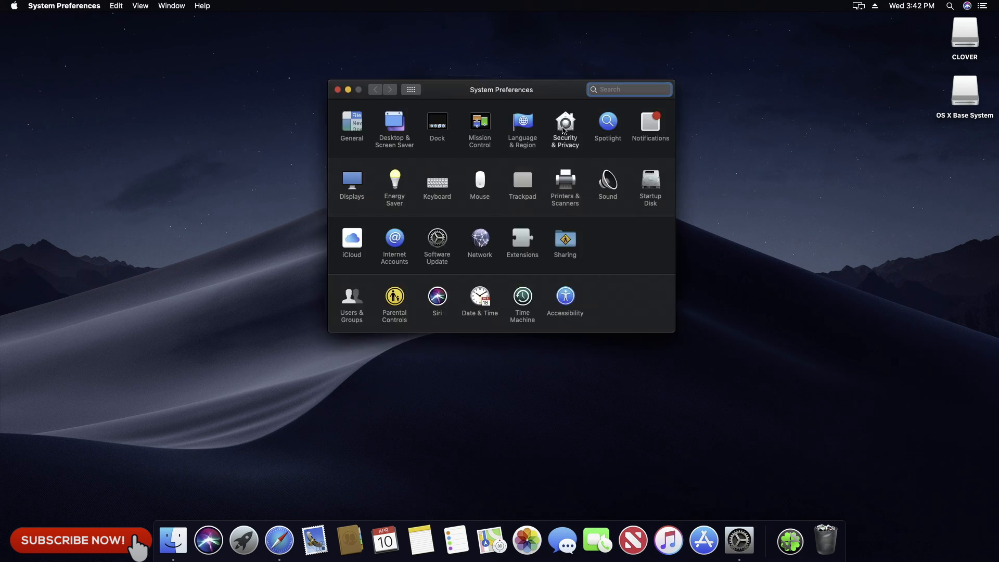
left_click(565, 131)
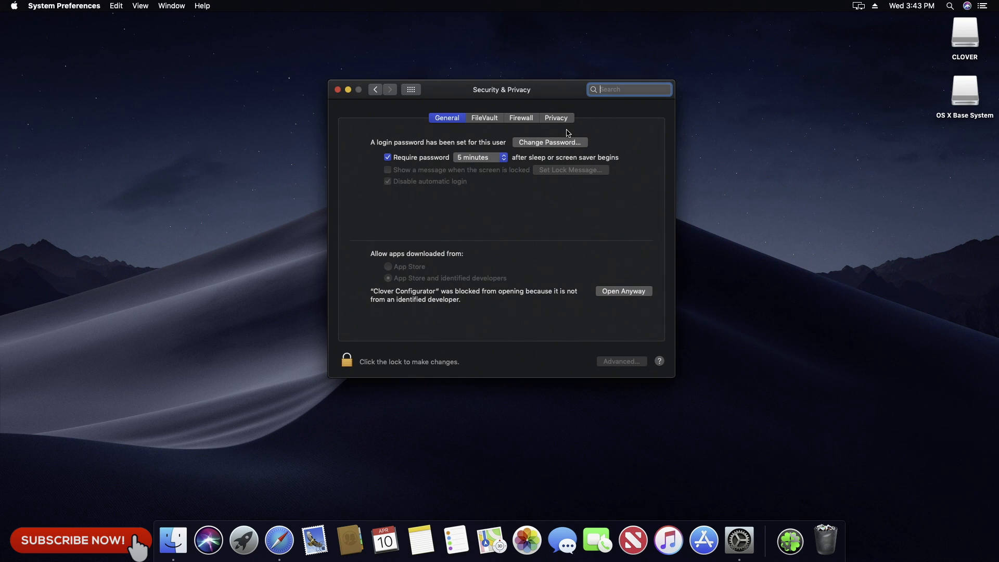
left_click(623, 292)
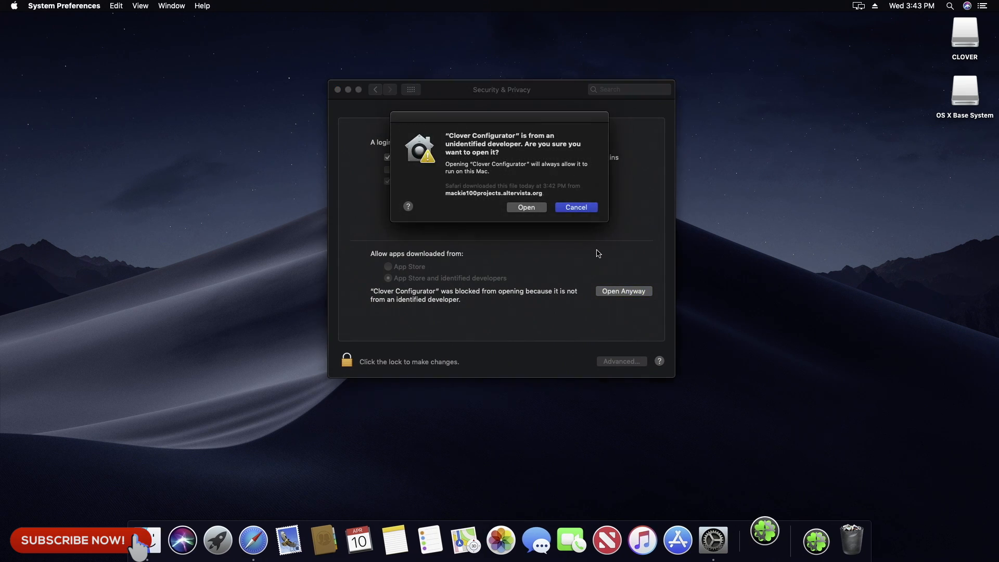
left_click(338, 90)
left_click(520, 208)
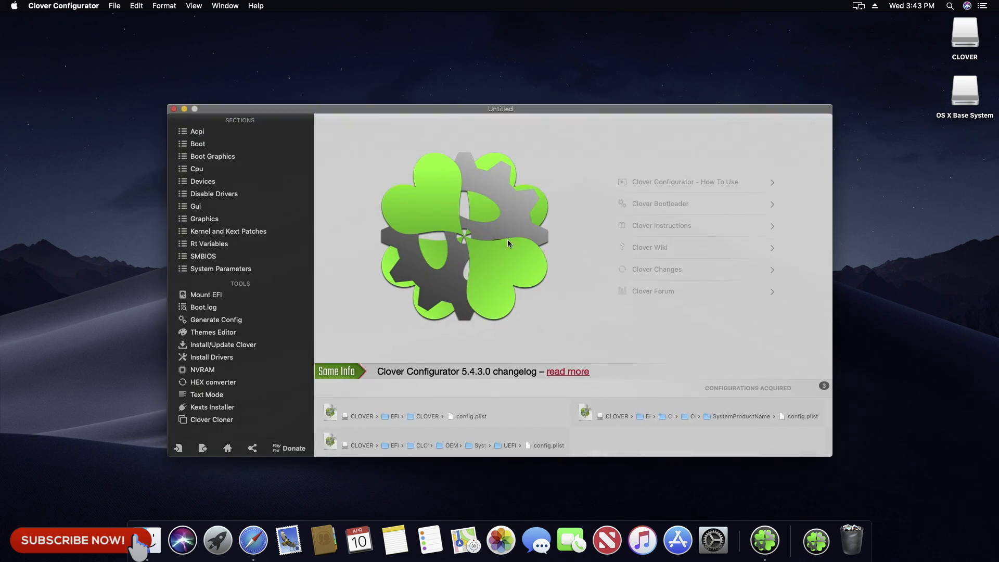
Step: Mount the SanDisk drive's EFI partition (disk0s1) with Clover Configurator, authorizing with the account password
left_click(208, 296)
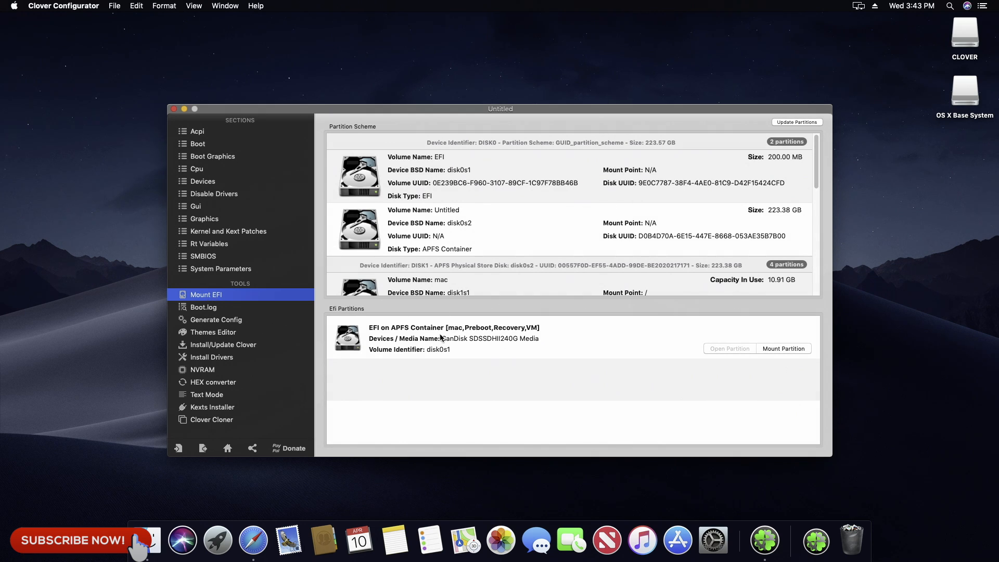
left_click(781, 348)
type("******")
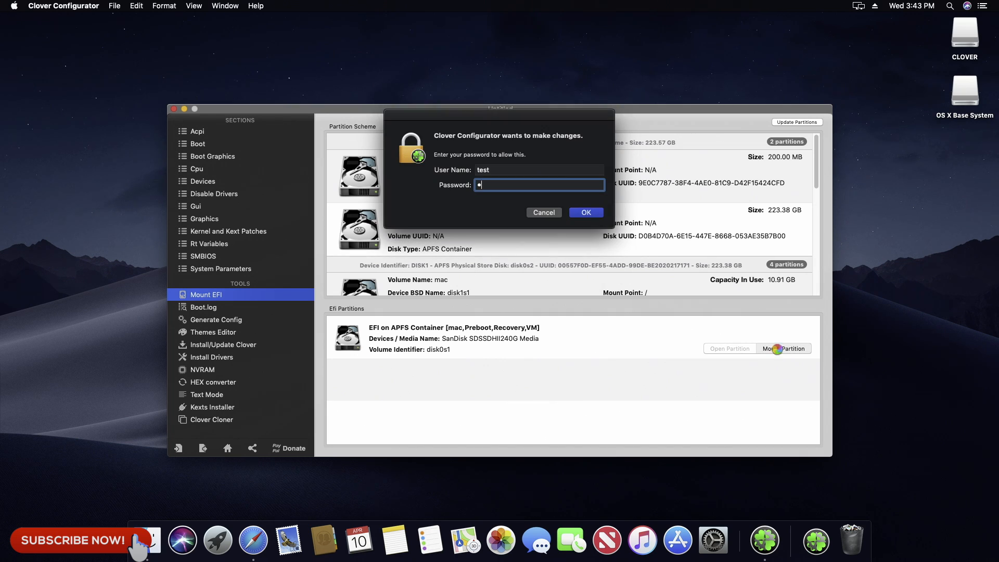
key("Return")
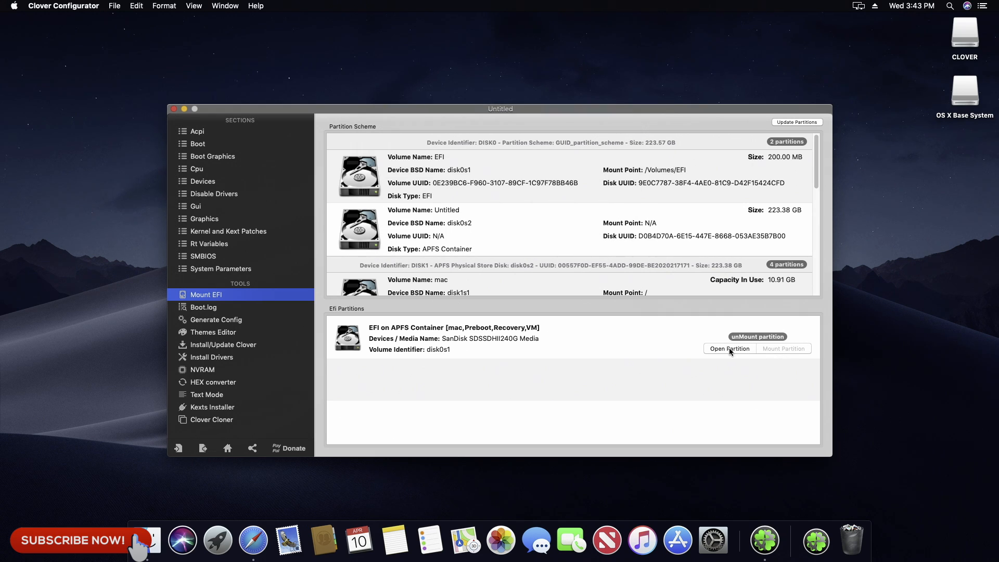
Step: Copy the EFI folder from the CLOVER USB volume into the SSD's mounted EFI partition
left_click(729, 349)
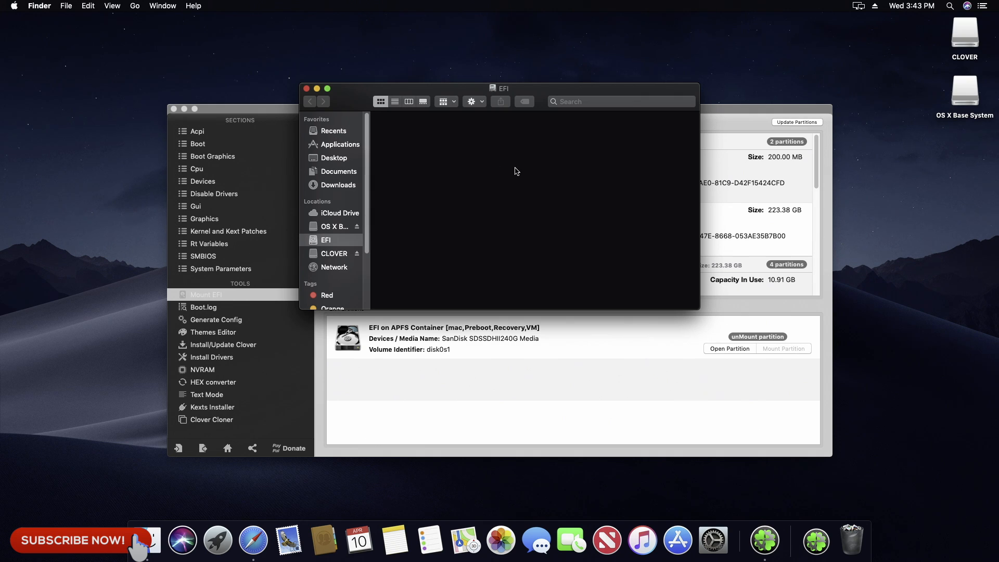
left_click_drag(556, 89, 435, 60)
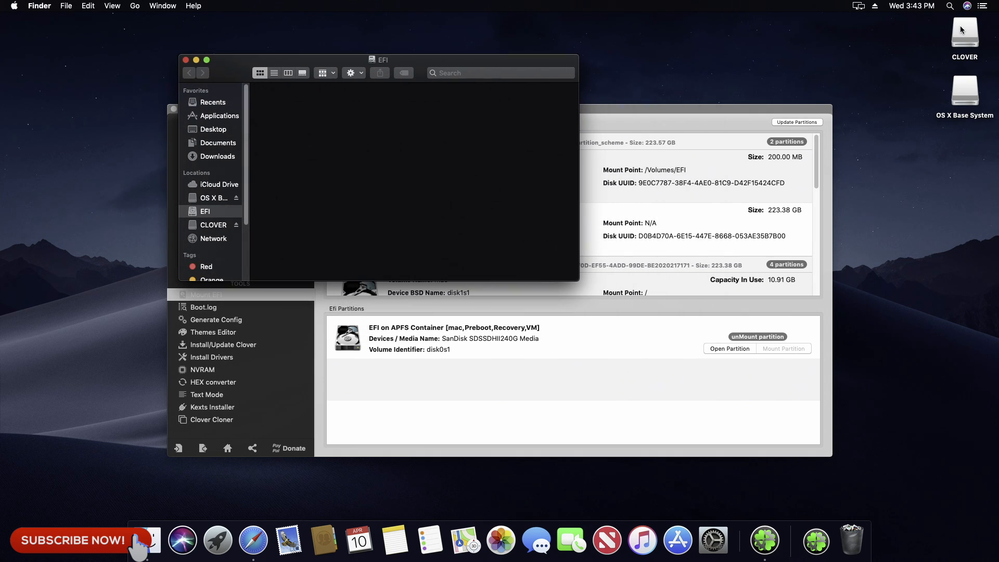
double_click(975, 33)
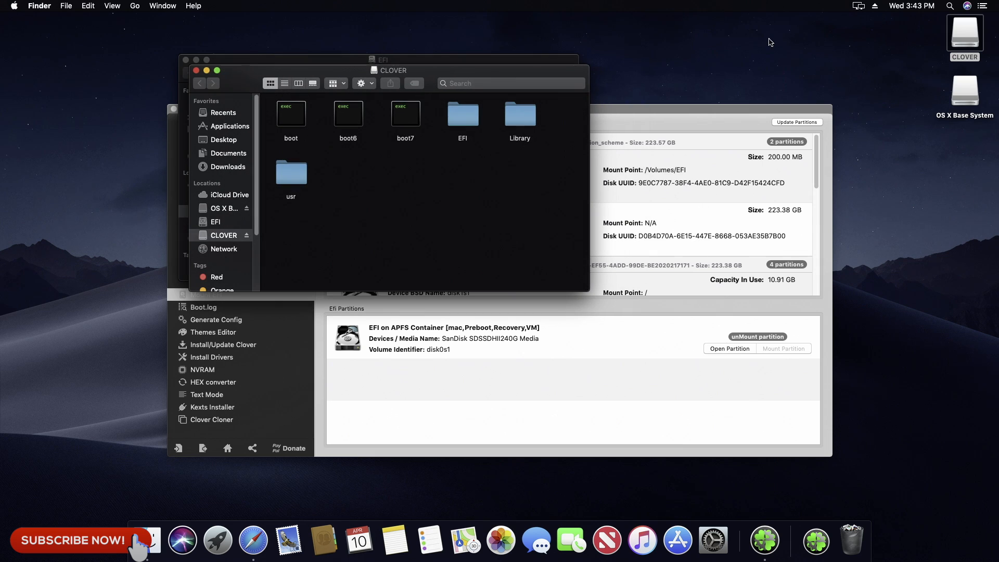
left_click_drag(518, 74, 899, 63)
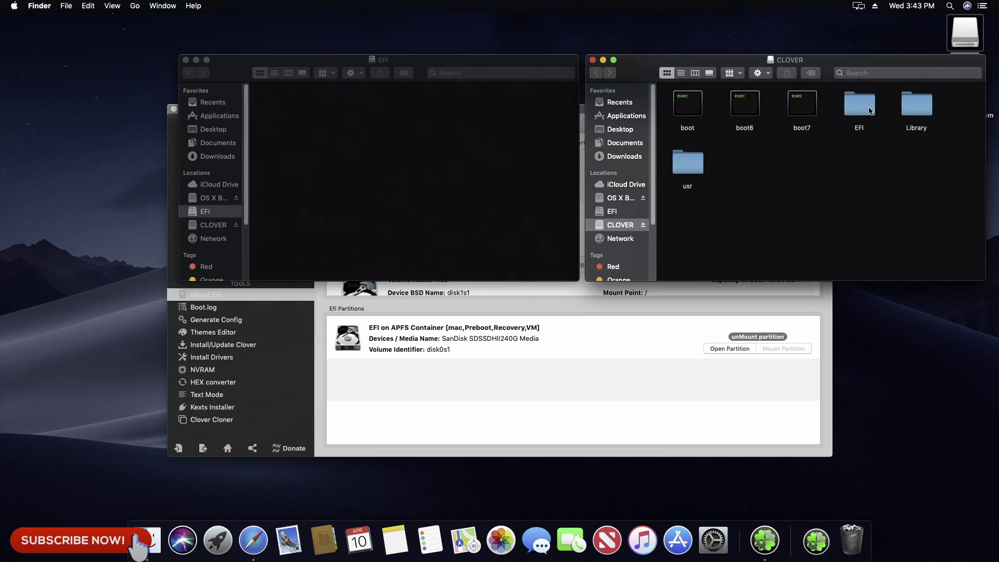
left_click(866, 110)
left_click_drag(866, 109, 505, 165)
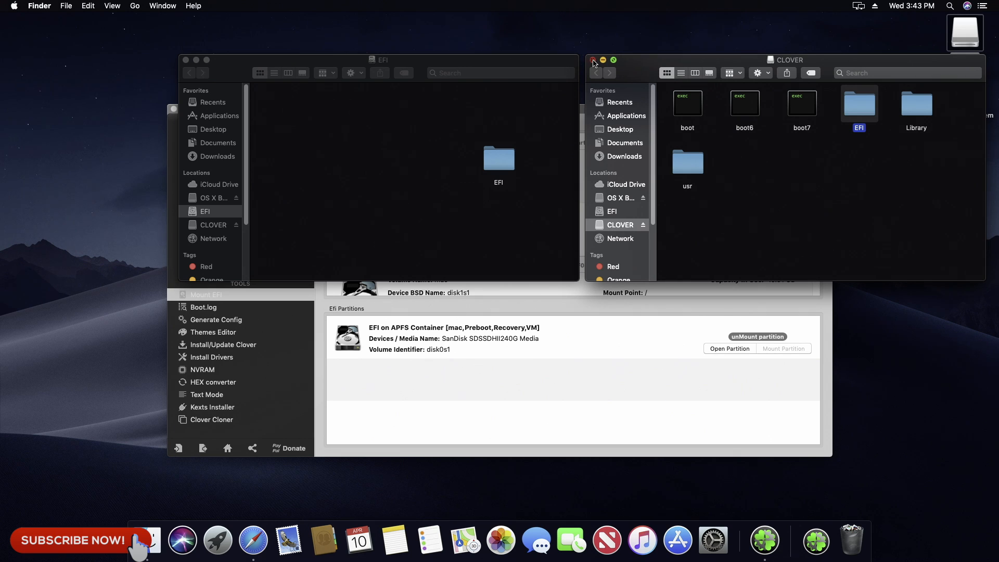
Step: Close both Finder windows, unmount the SSD's EFI partition and close the Clover Configurator window
left_click(593, 60)
left_click(186, 61)
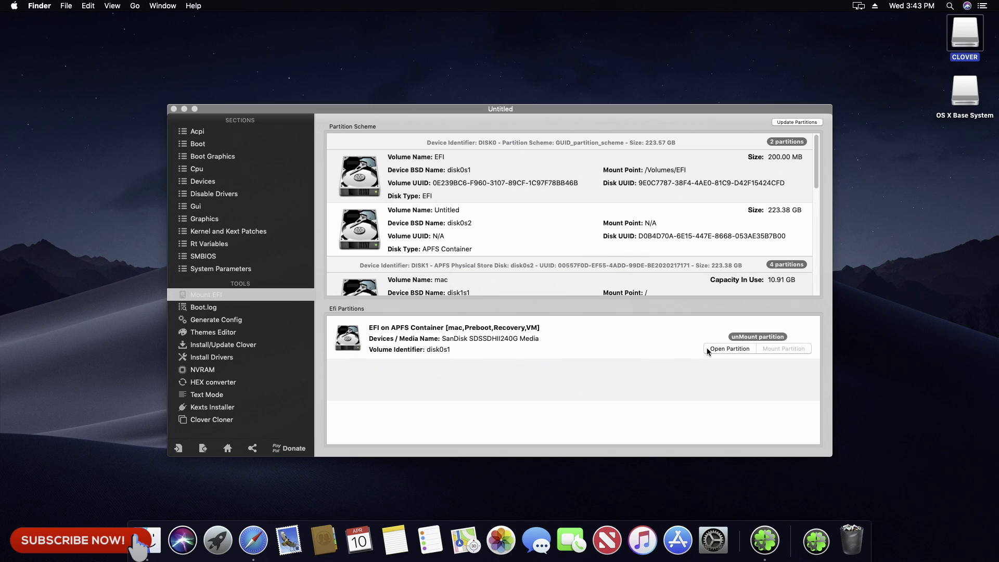
left_click(788, 347)
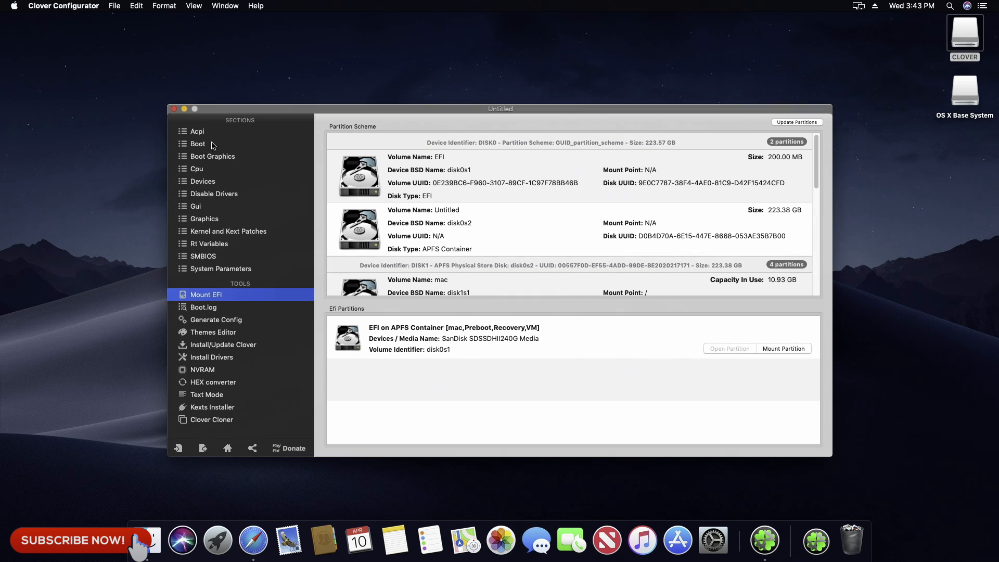
left_click(174, 109)
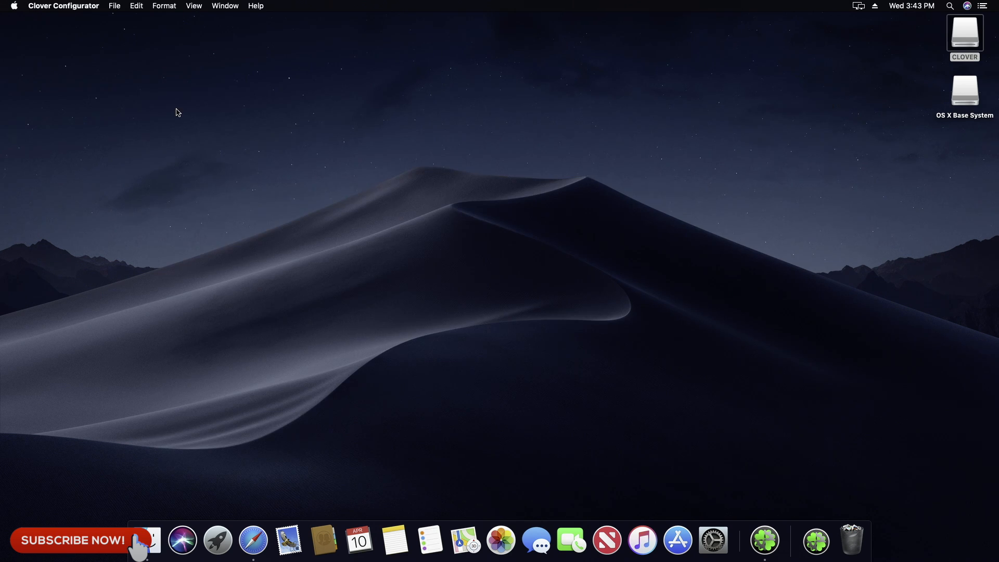
Step: Eject all volumes of the USB disk containing OS X Base System and quit Clover Configurator
right_click(959, 89)
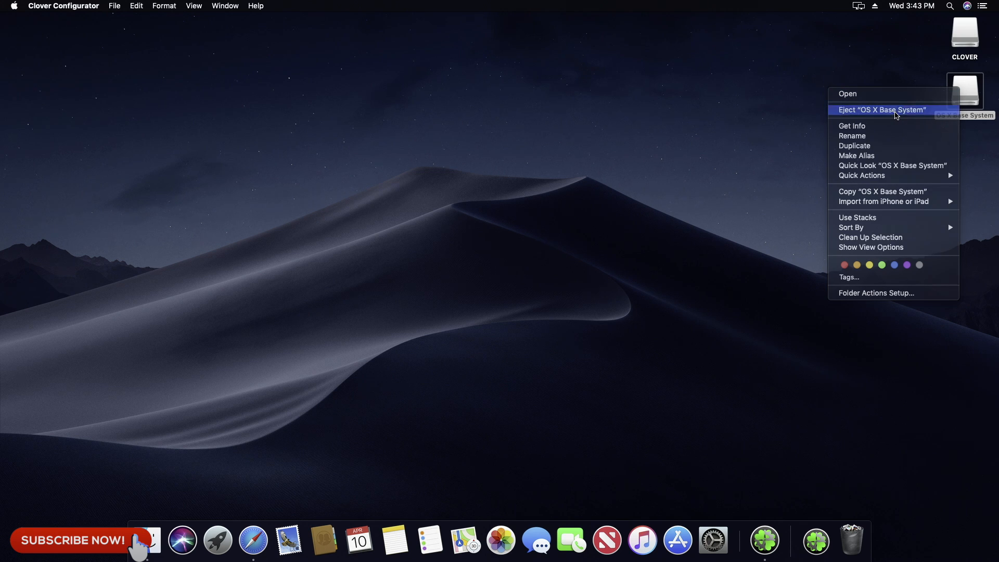
left_click(896, 111)
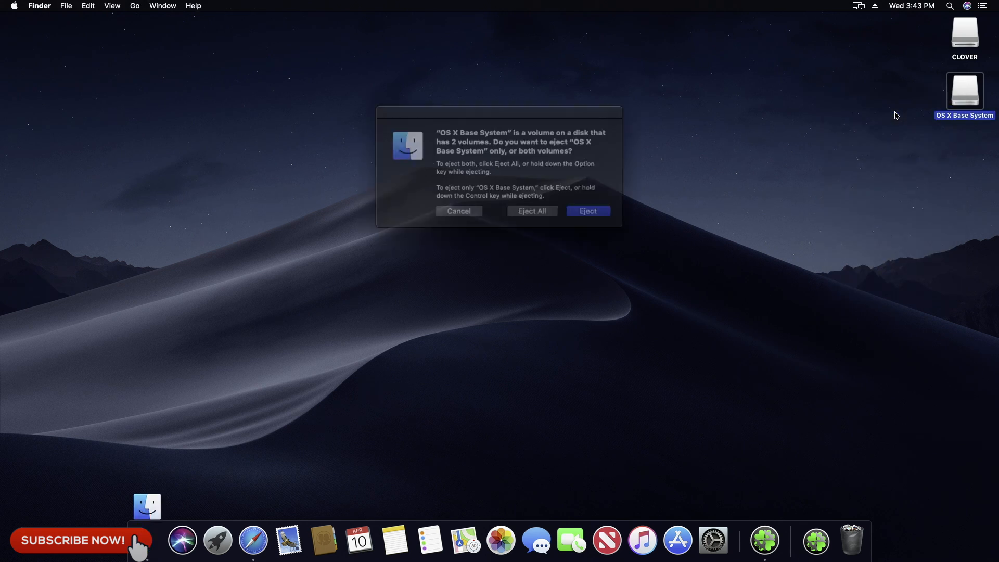
left_click(529, 208)
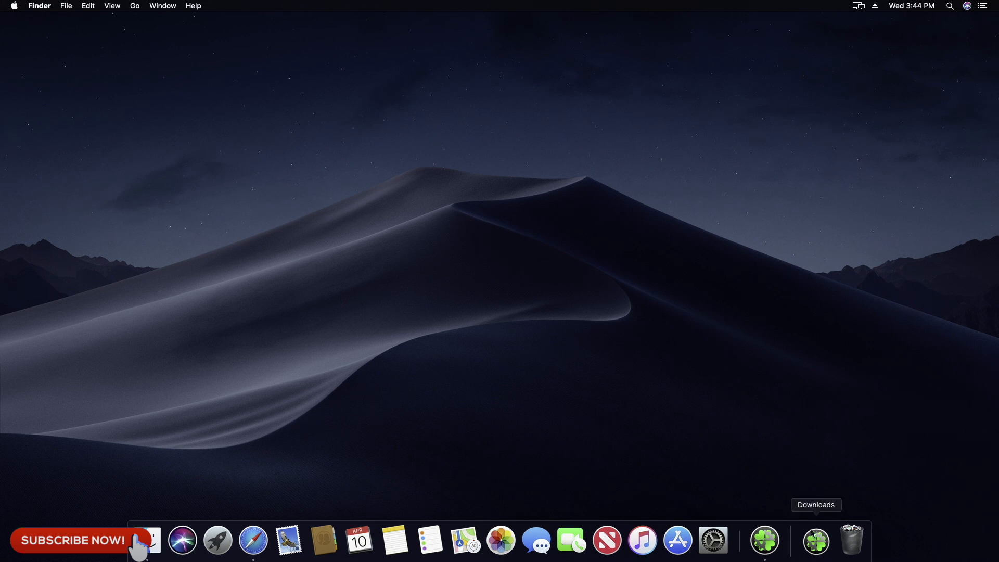
right_click(768, 542)
left_click(771, 502)
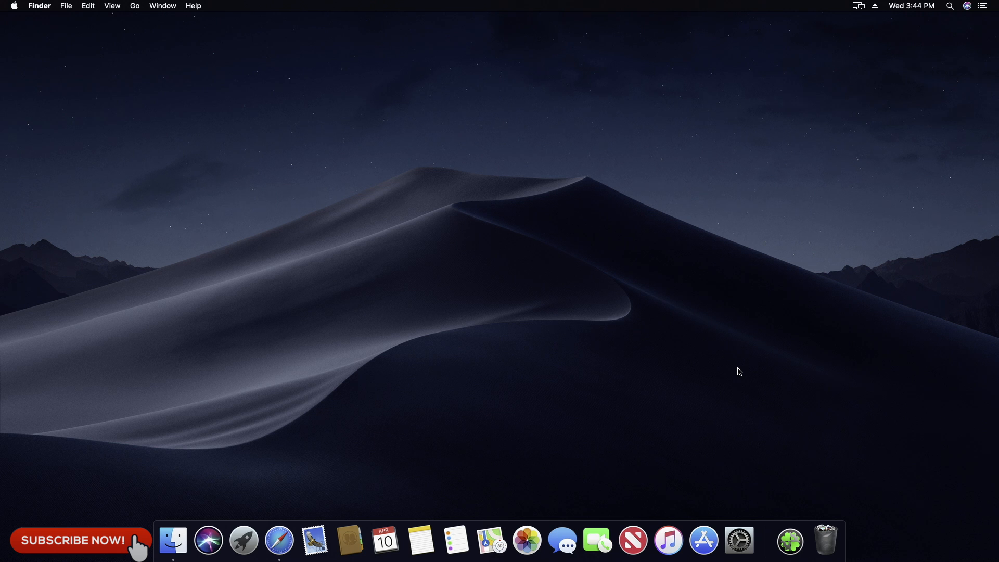
Step: Review the sound input devices in the Sound preferences and select Line-out (Green Rear) as the output device
left_click(741, 543)
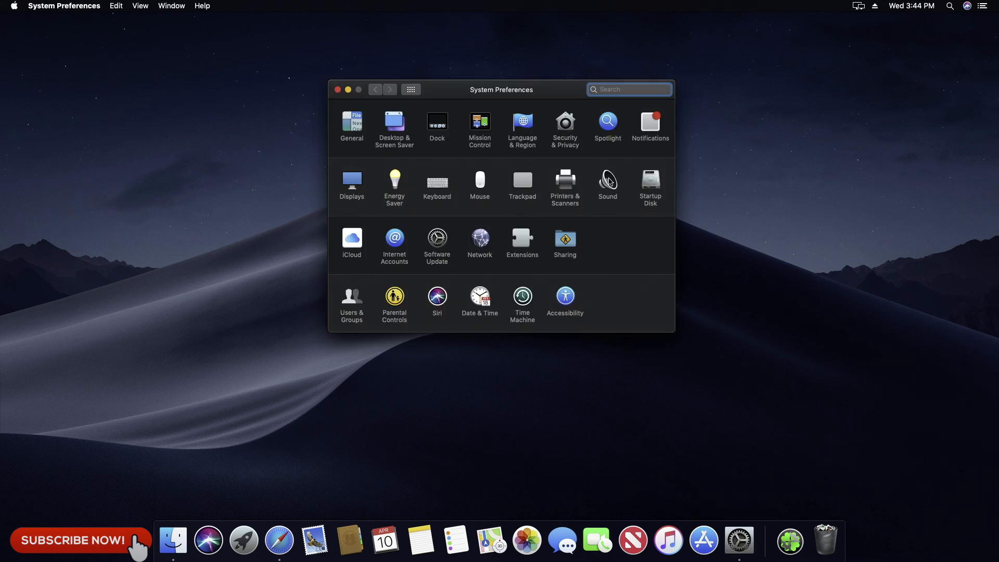
left_click(610, 181)
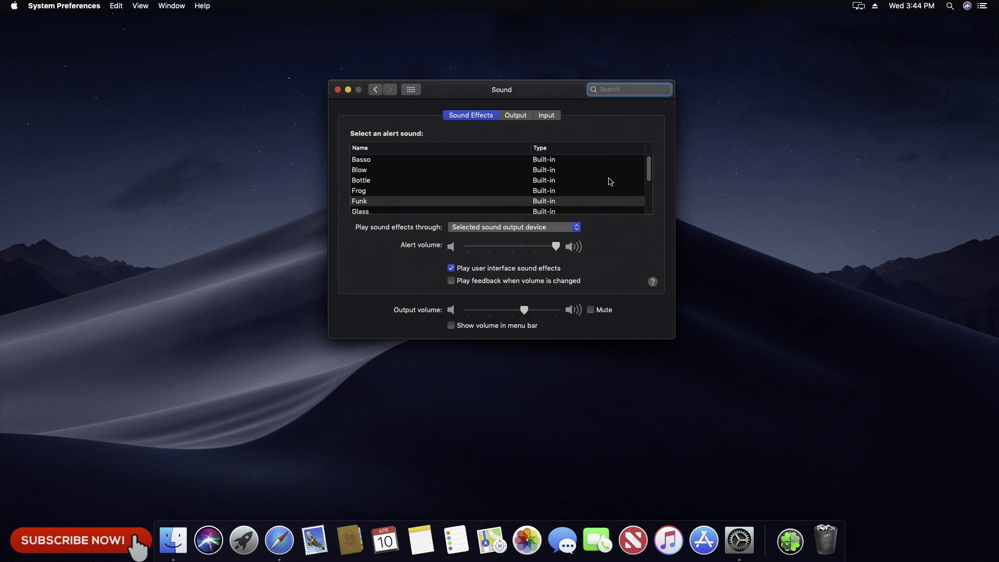
left_click(547, 119)
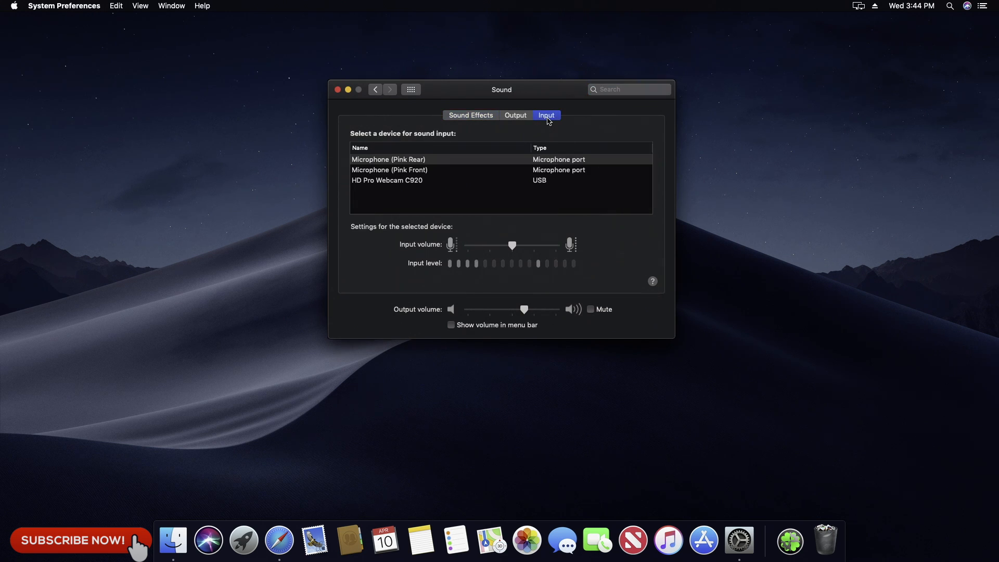
left_click(526, 116)
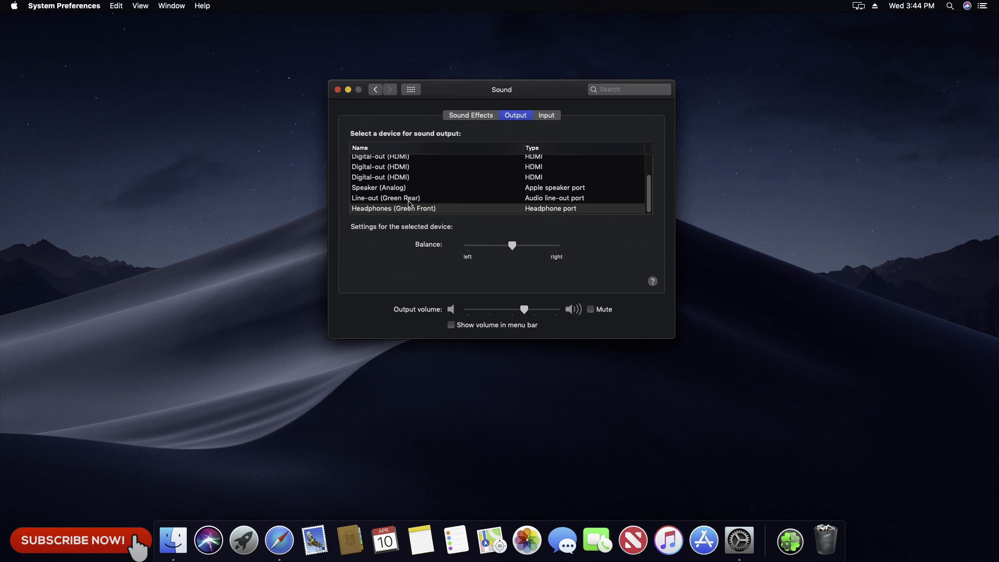
left_click(409, 202)
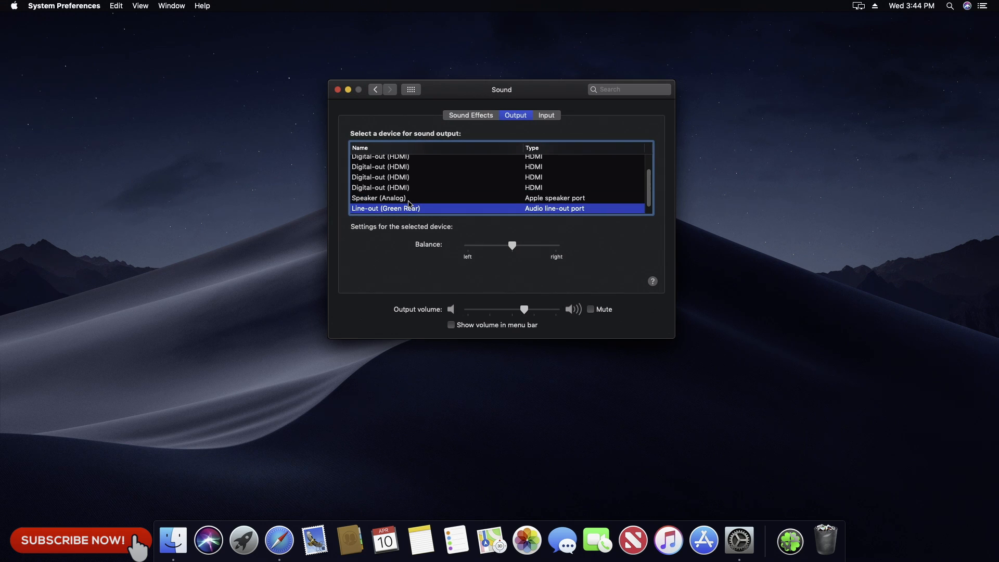
Step: Try the Bottle and Blow alert sounds, select Frog, and enable Show volume in menu bar before closing the Sound preferences
left_click(475, 117)
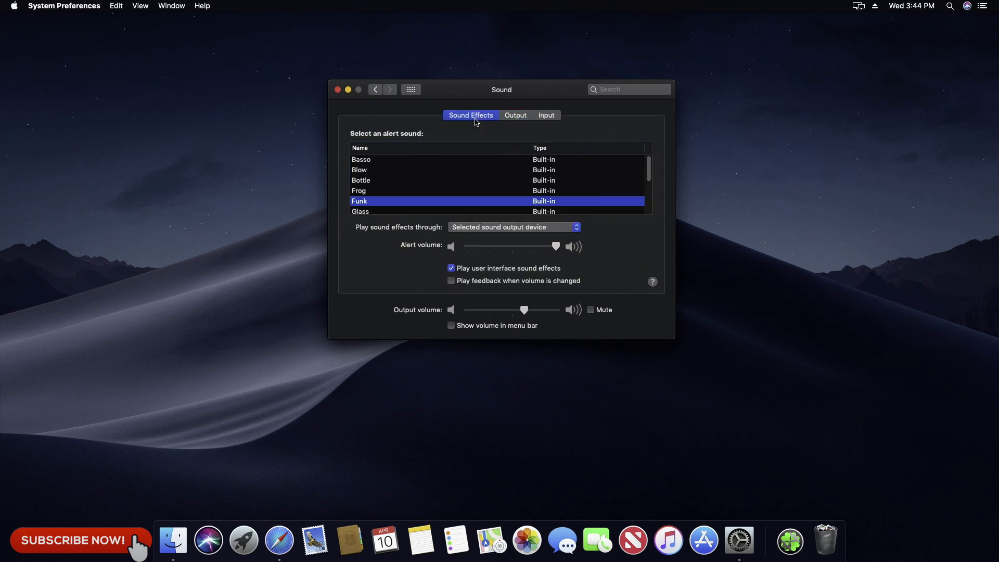
left_click(377, 181)
left_click(366, 171)
left_click(365, 191)
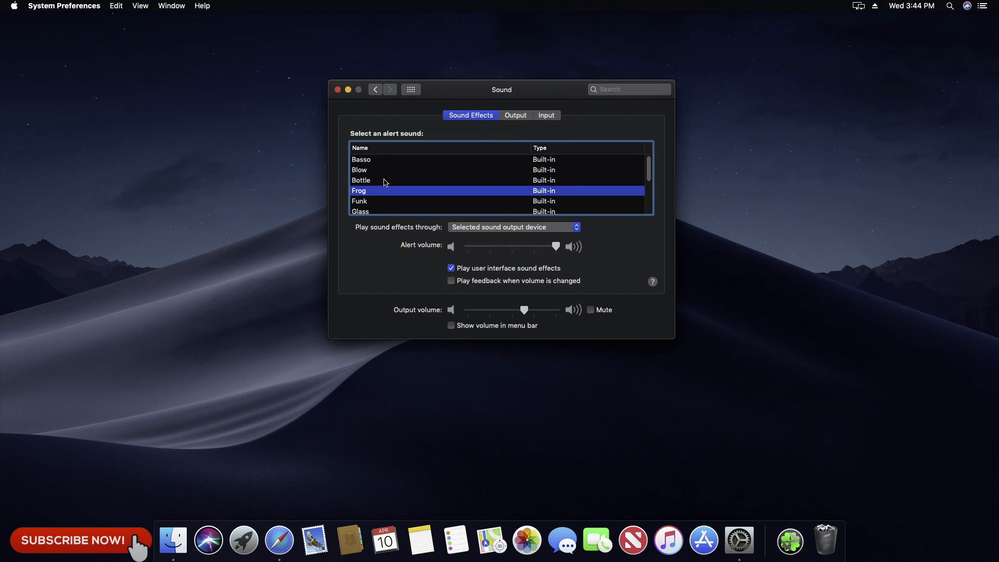
left_click(452, 325)
left_click(337, 90)
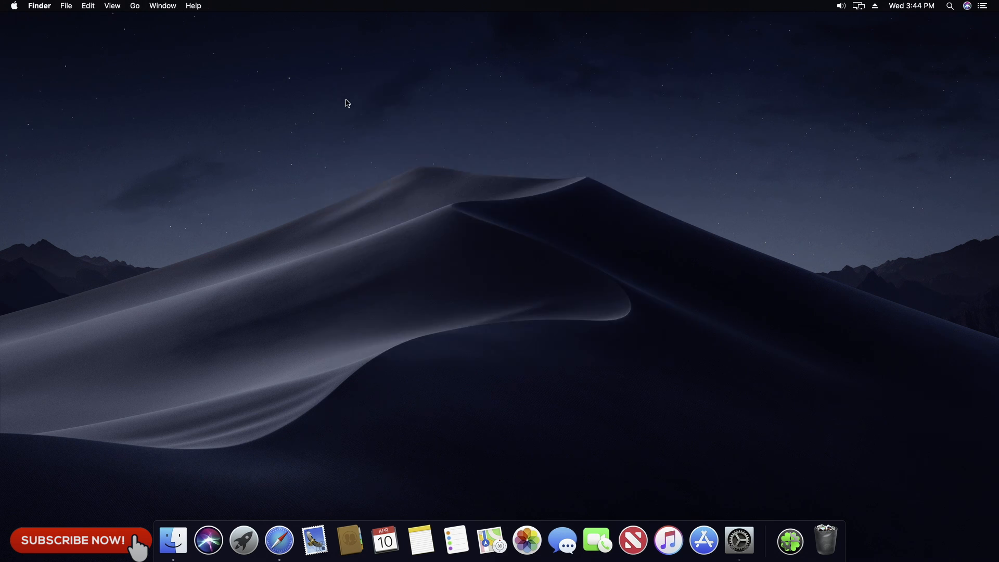
Step: Restart the computer with Reopen windows when logging back in turned off
left_click(13, 8)
left_click(29, 104)
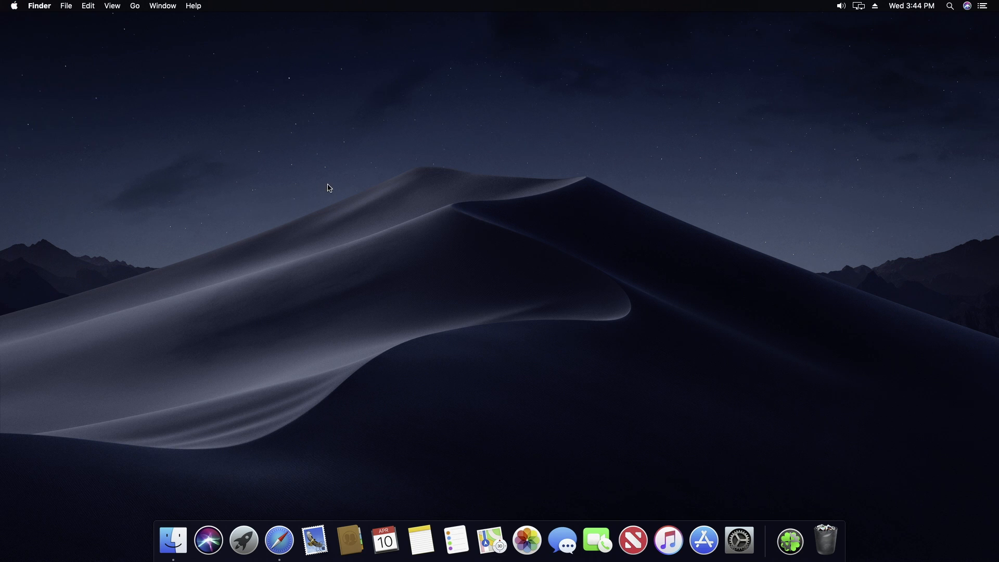
left_click(449, 181)
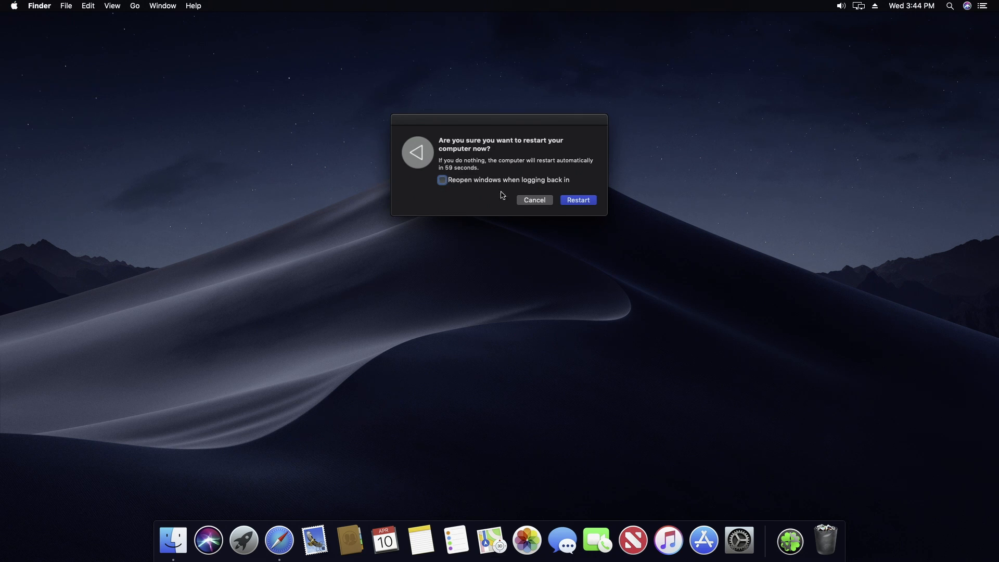
left_click(591, 202)
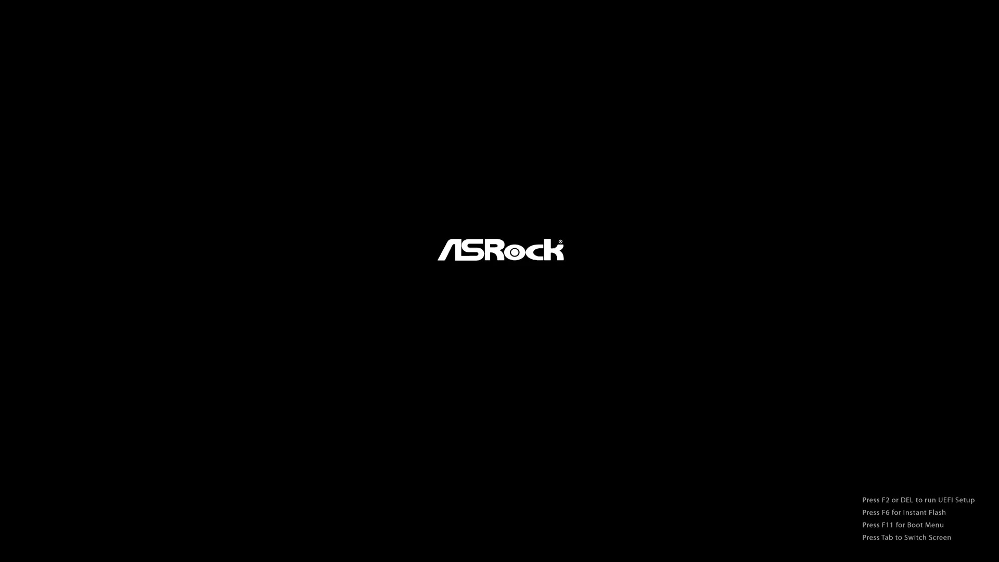
Step: Boot from UEFI OS (SATA3_1: SanDisk SDSSDHII240G) and start macOS from the mac volume in Clover
key("F11")
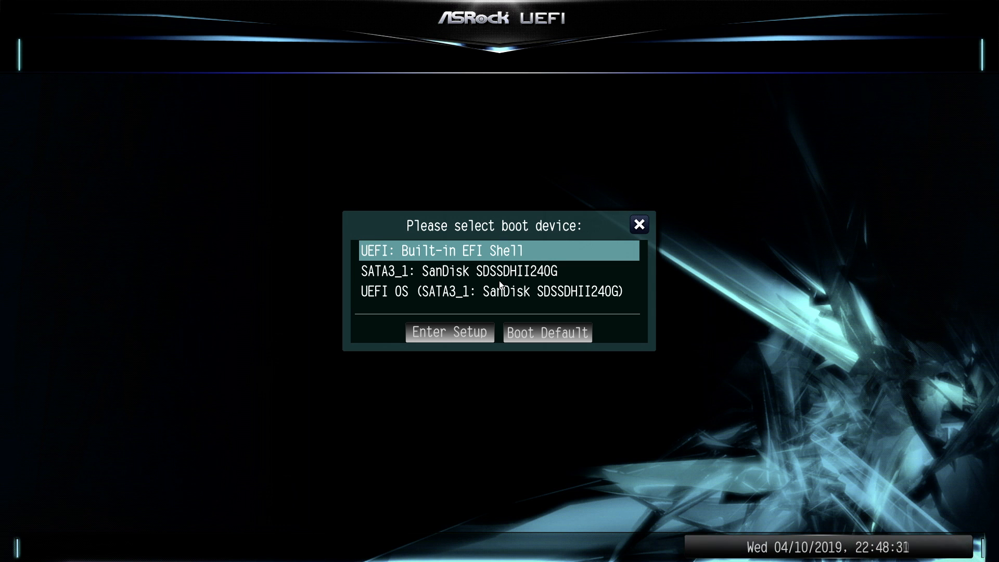
key("Down")
key("Down")
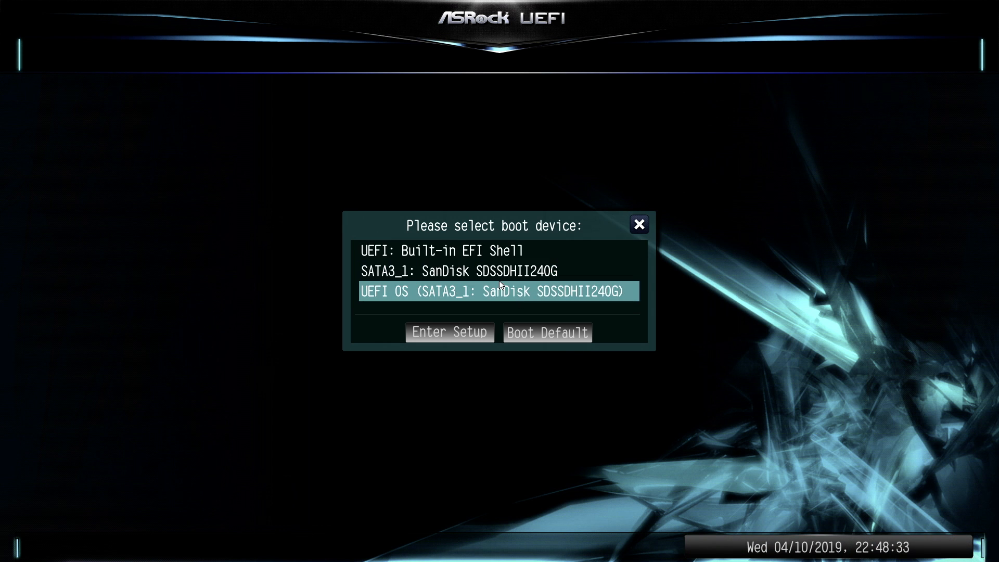
key("Return")
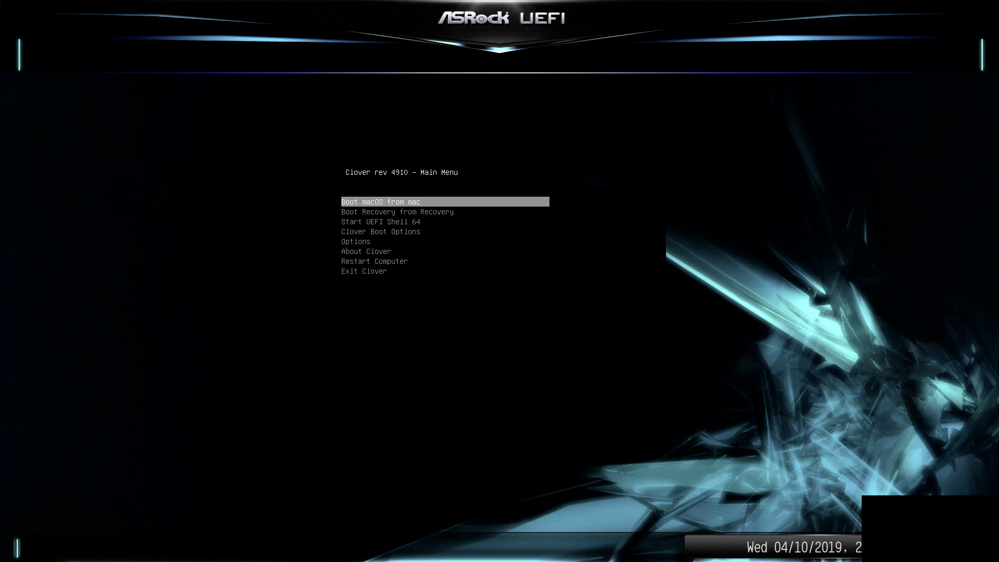
key("Return")
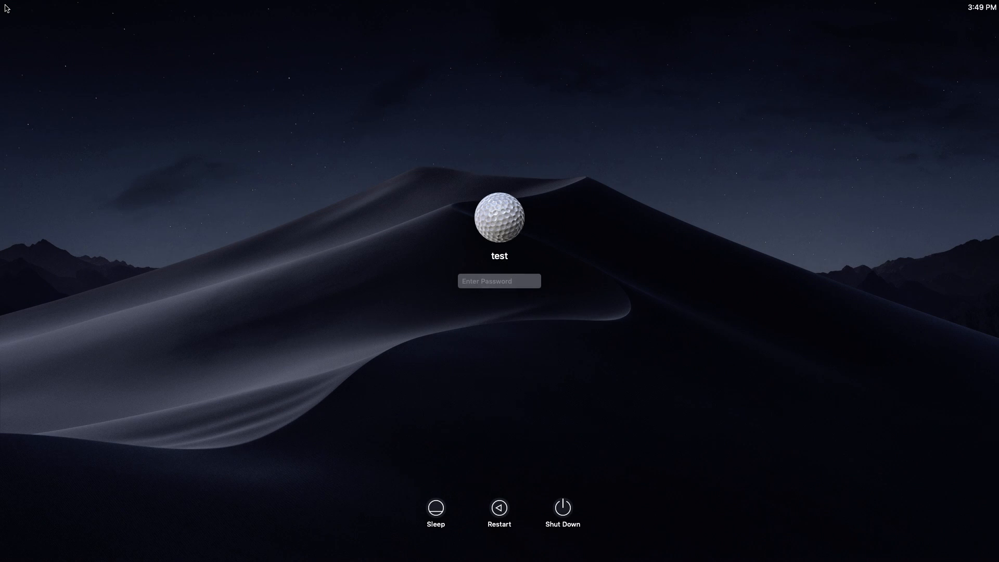
Step: Log in to macOS with the account password and check the volume control
type("test")
key("Return")
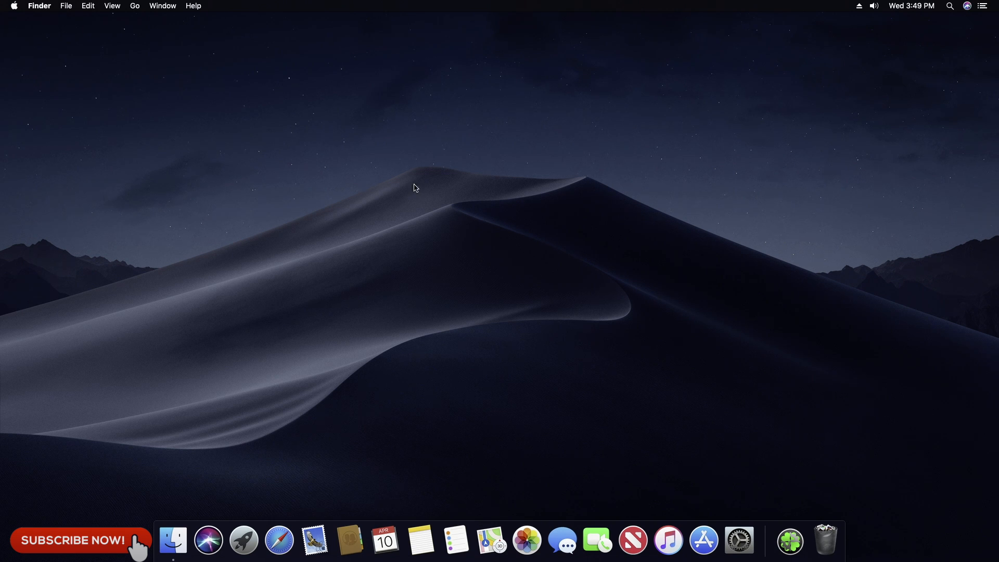
left_click(875, 7)
left_click(822, 61)
Step: Open youtube.com in Safari
left_click(285, 525)
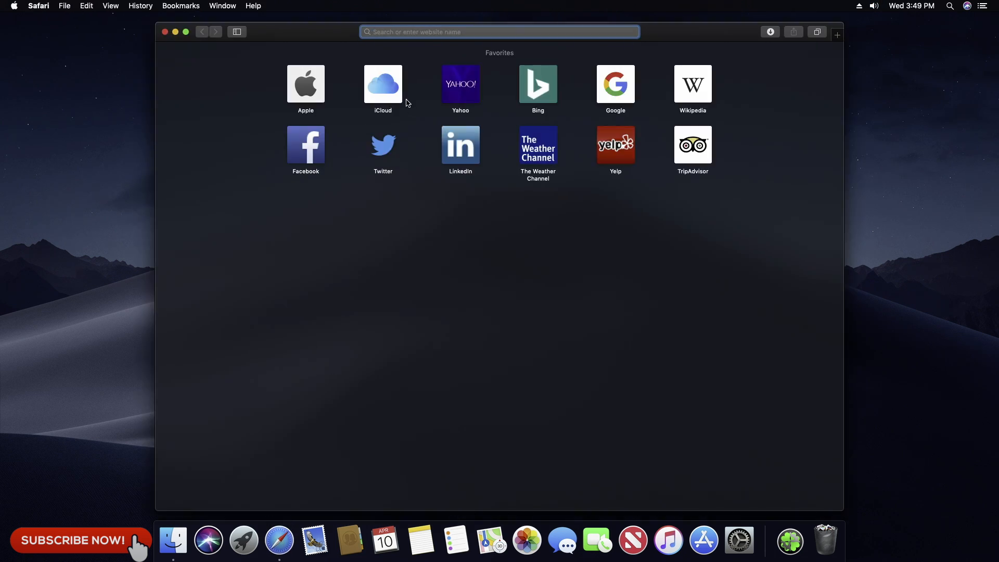
type("youtube")
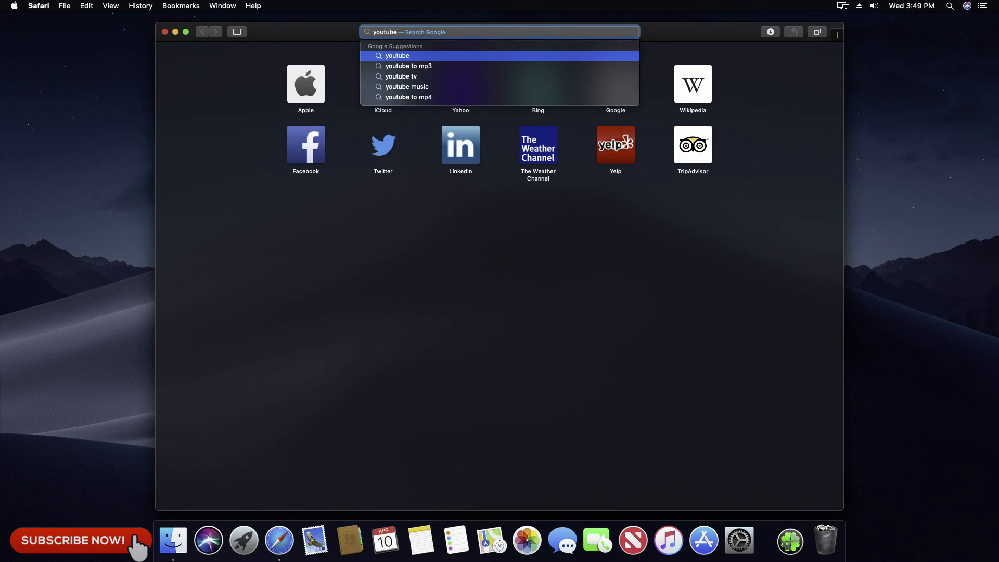
type(".com")
key("Return")
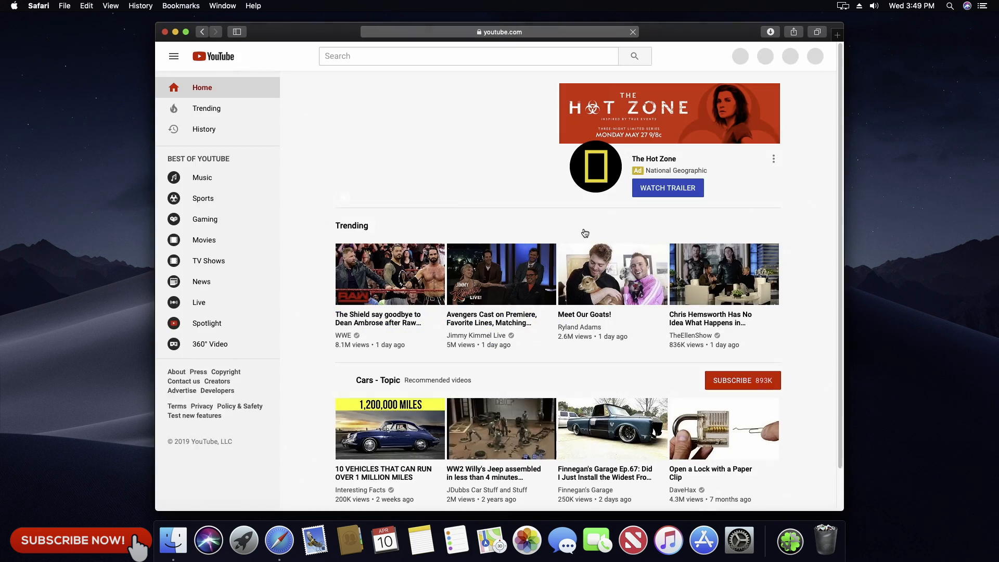
Step: Search YouTube for techtunerlife and open the TechTunerLife channel
left_click(376, 59)
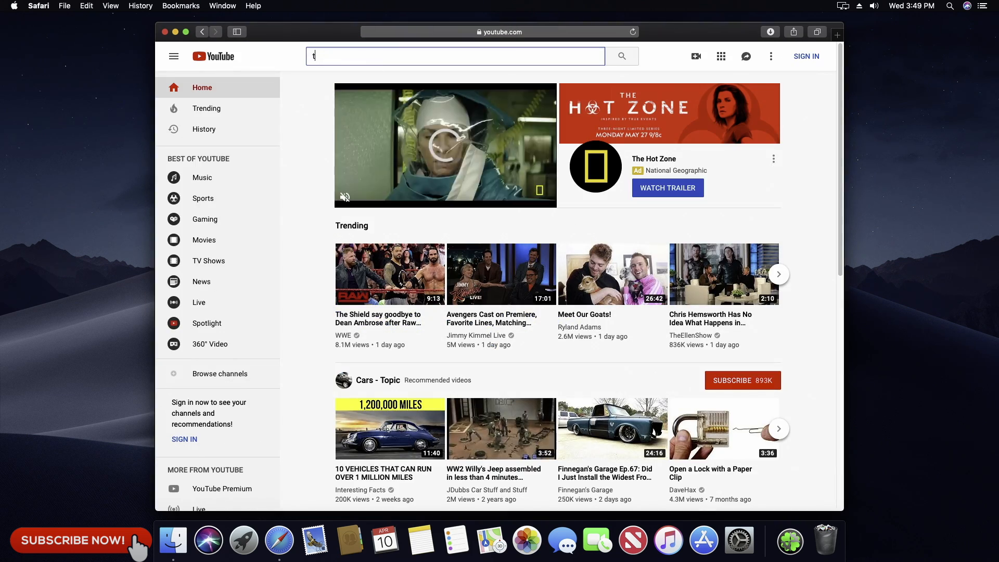
type("techtunerlife")
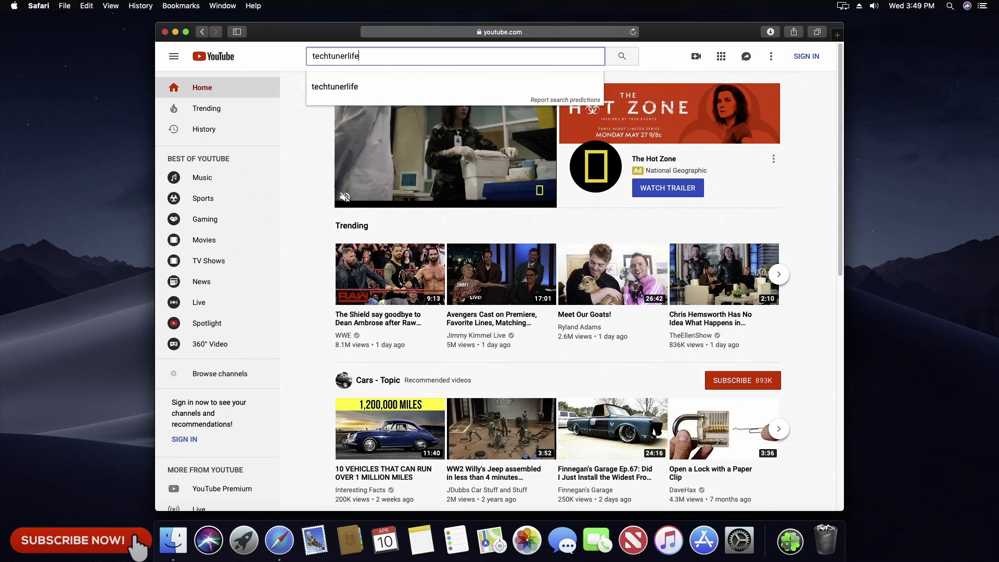
key("Return")
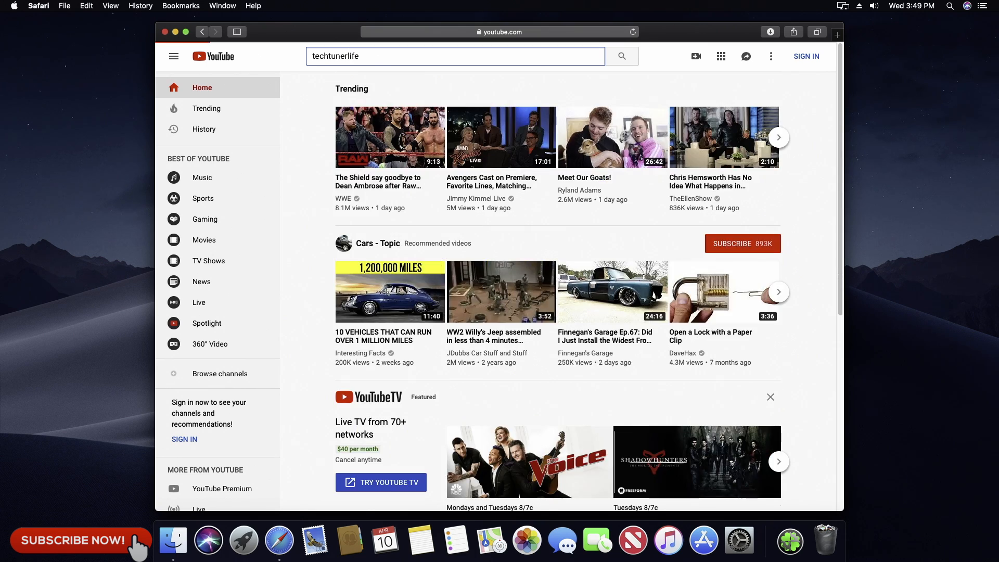
left_click(446, 122)
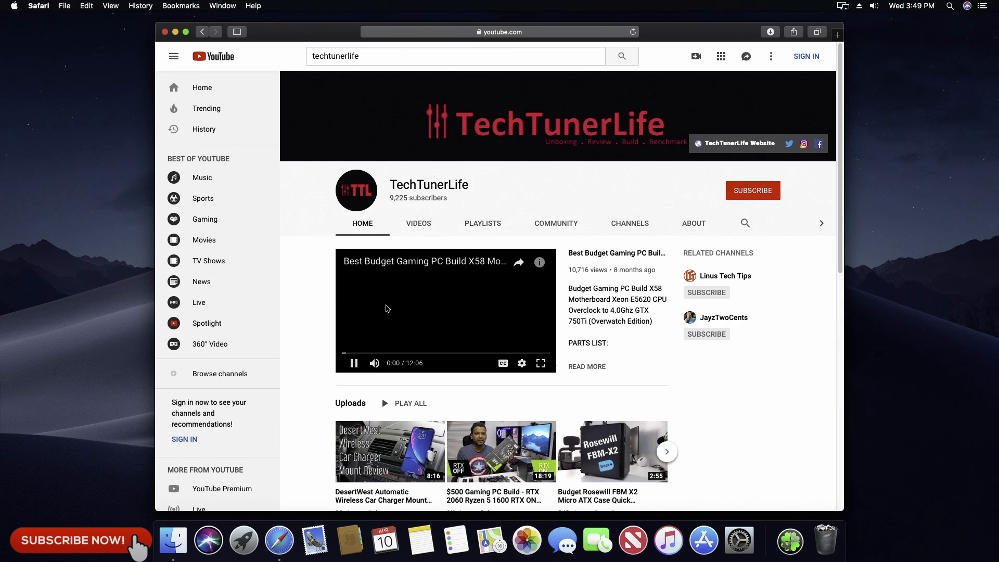
scroll(660, 369, "down", 1)
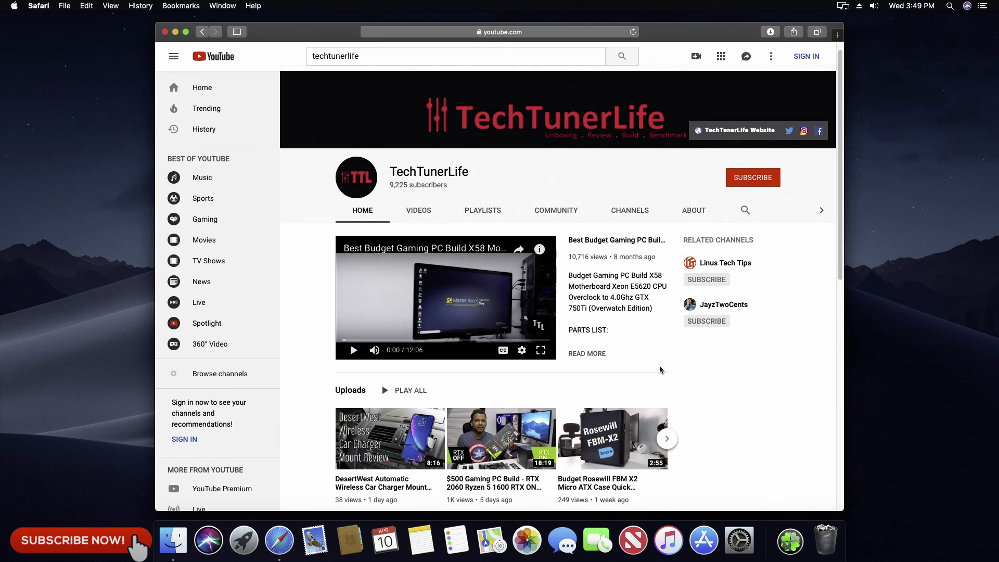
scroll(662, 370, "down", 9)
scroll(664, 369, "up", 2)
scroll(664, 370, "up", 7)
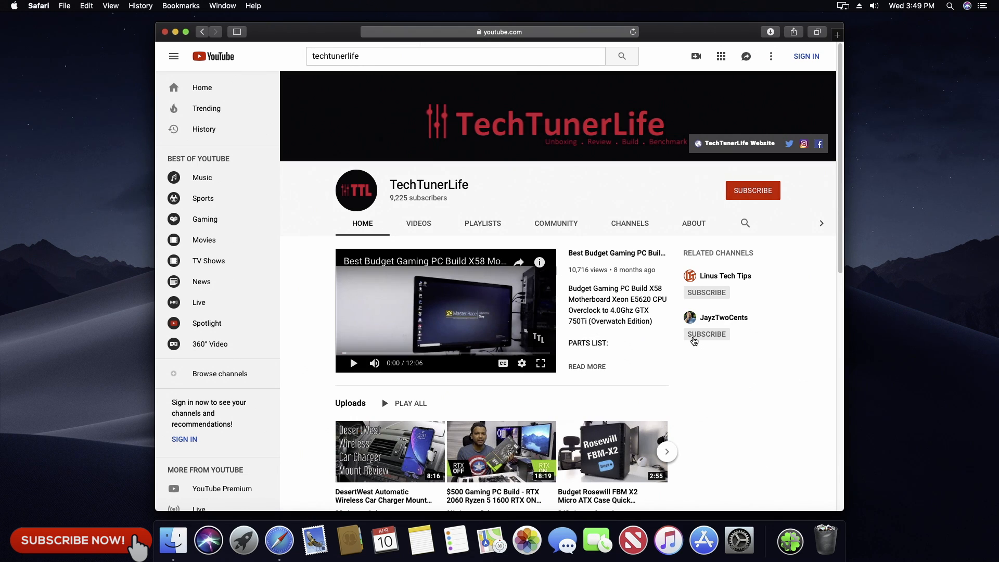
Step: Turn on Dock magnification and reduce the Dock size to below the middle of its range in System Preferences
left_click(739, 541)
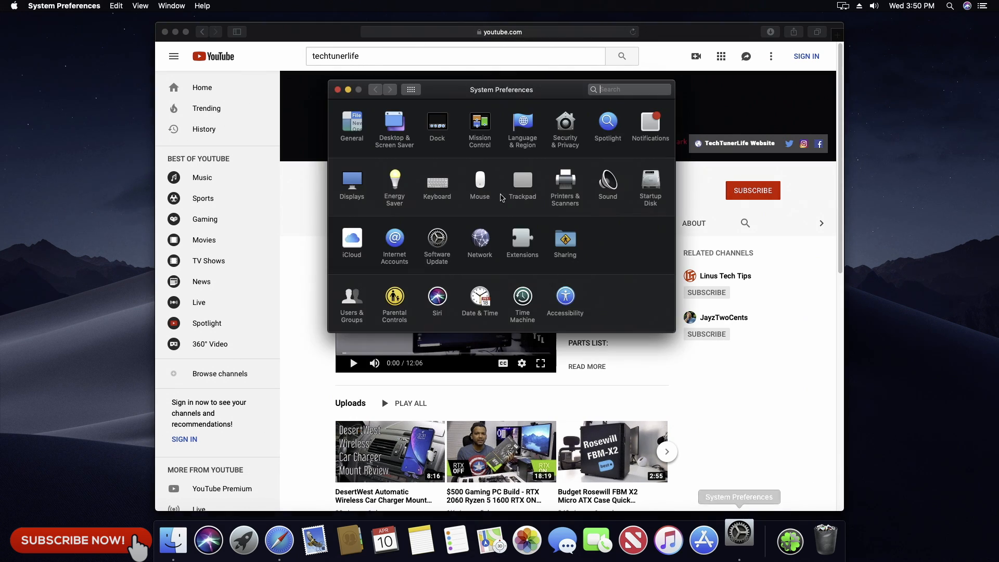
left_click(441, 125)
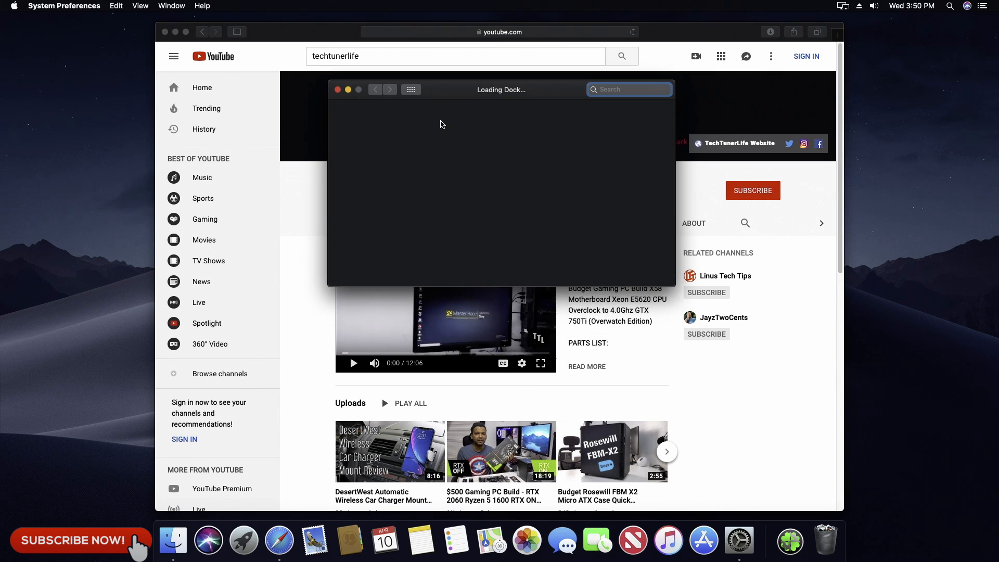
left_click(411, 139)
left_click_drag(512, 115, 497, 117)
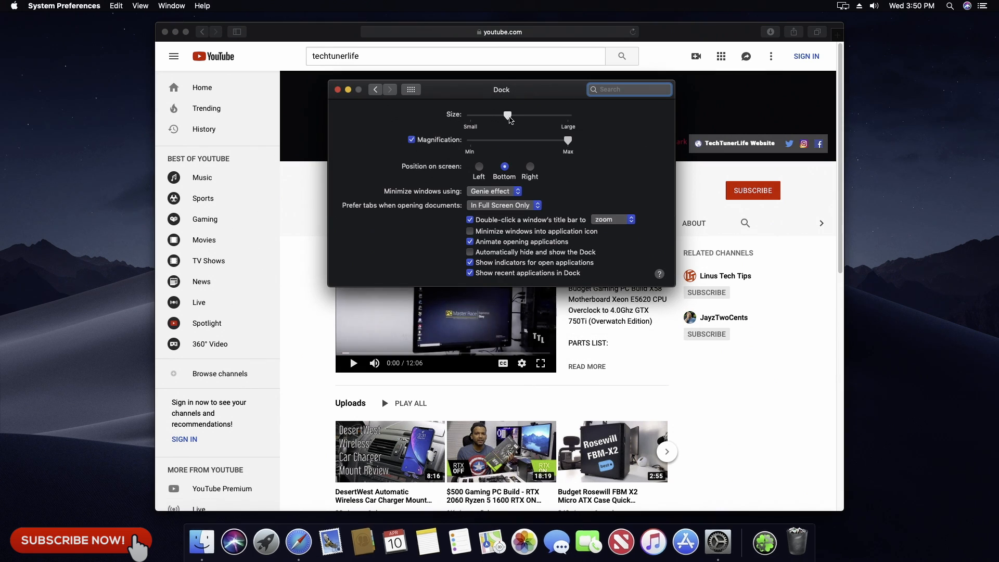
left_click(337, 89)
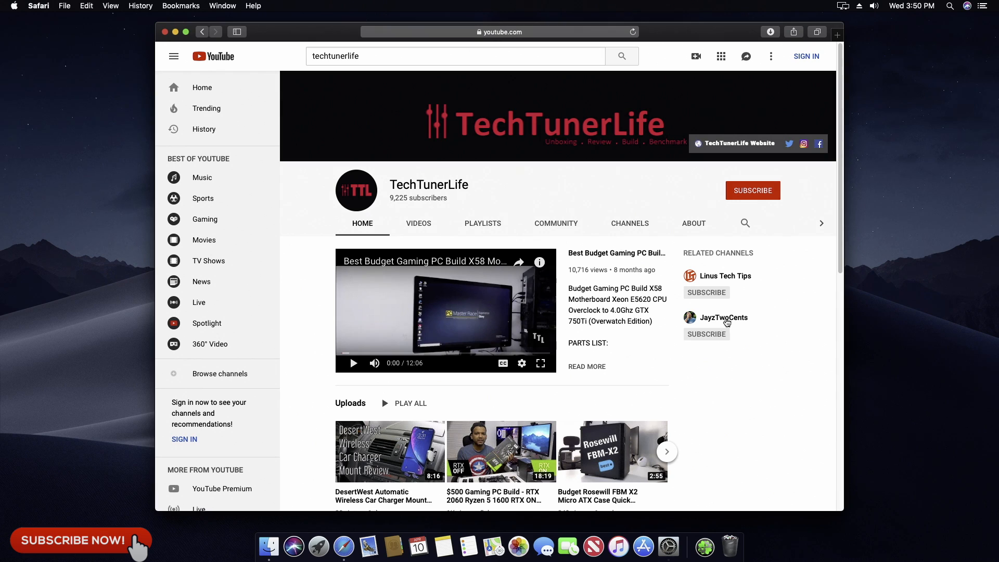